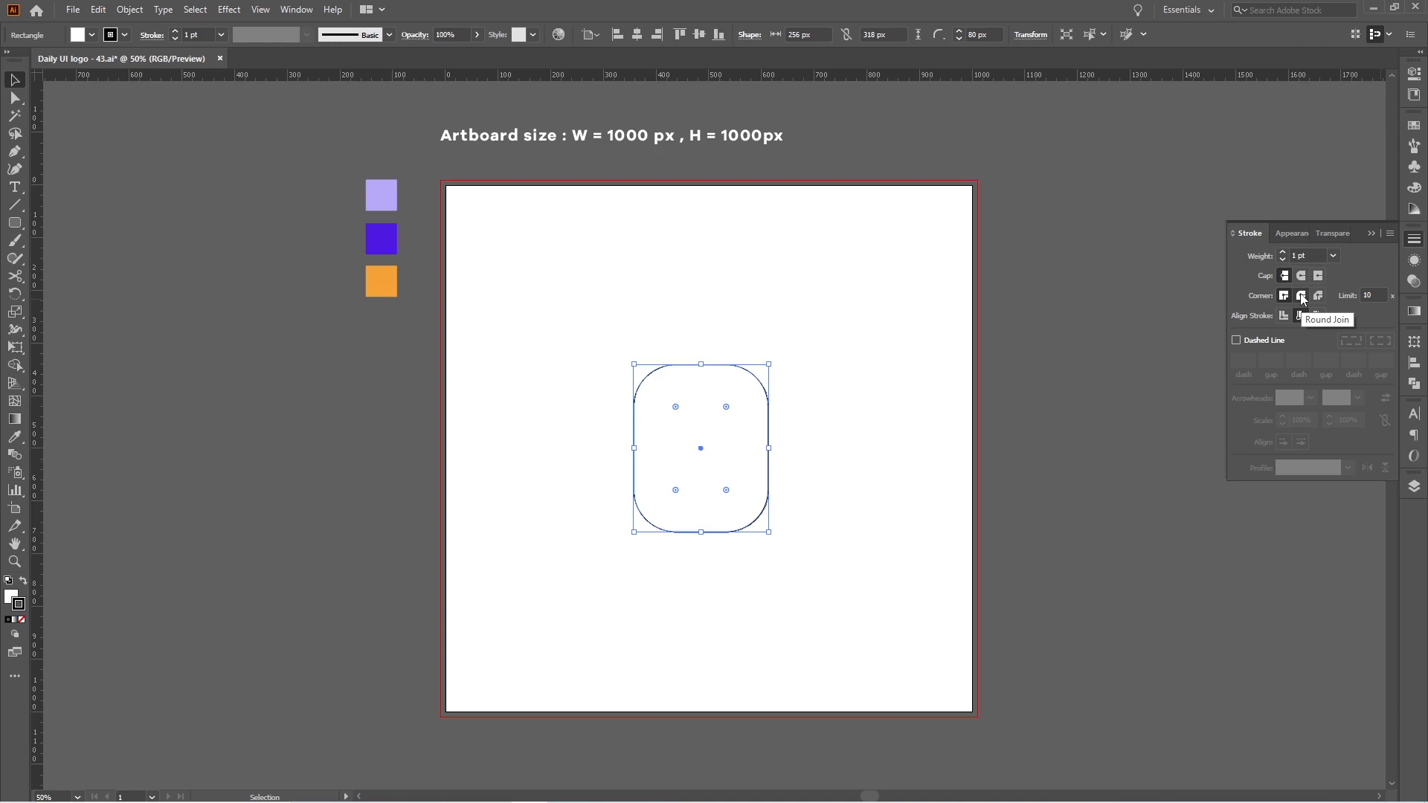
Give the rounded rectangle a 100 pt stroke with Round Join corners and remove its fill
left_click(1301, 296)
left_click(1303, 255)
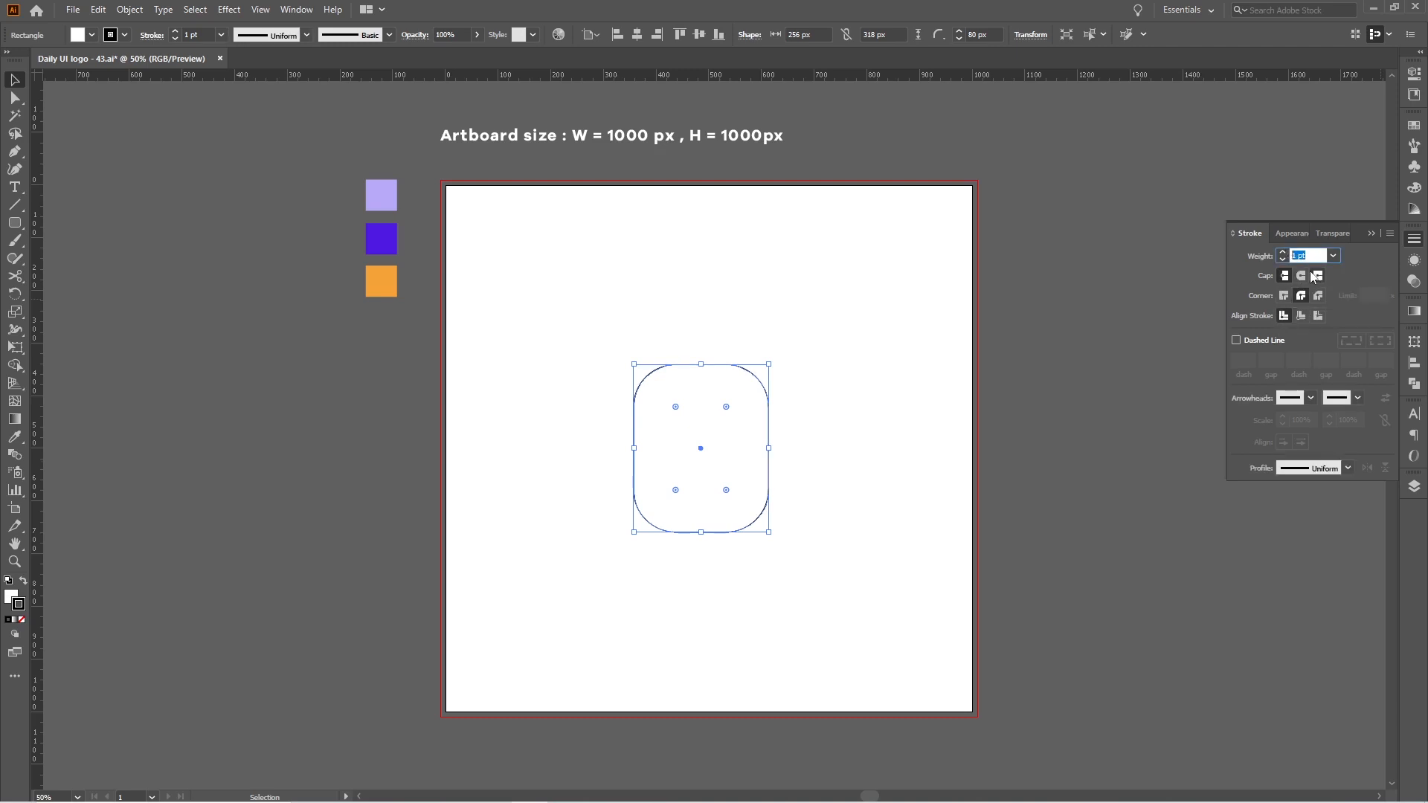
type("100")
key("Return")
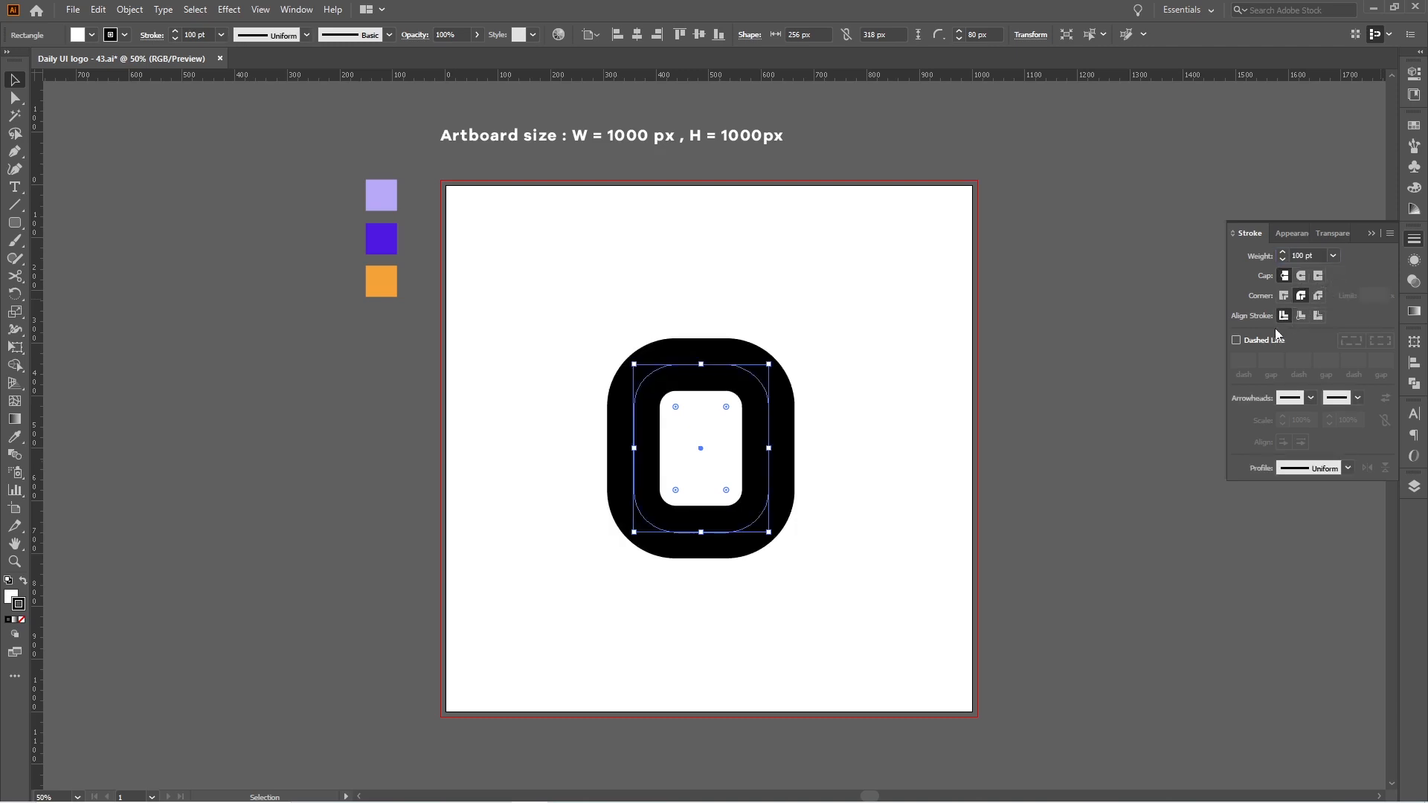
mouse_move(704, 491)
left_mouse_down()
mouse_move(780, 557)
mouse_move(705, 497)
left_mouse_up()
left_click(11, 595)
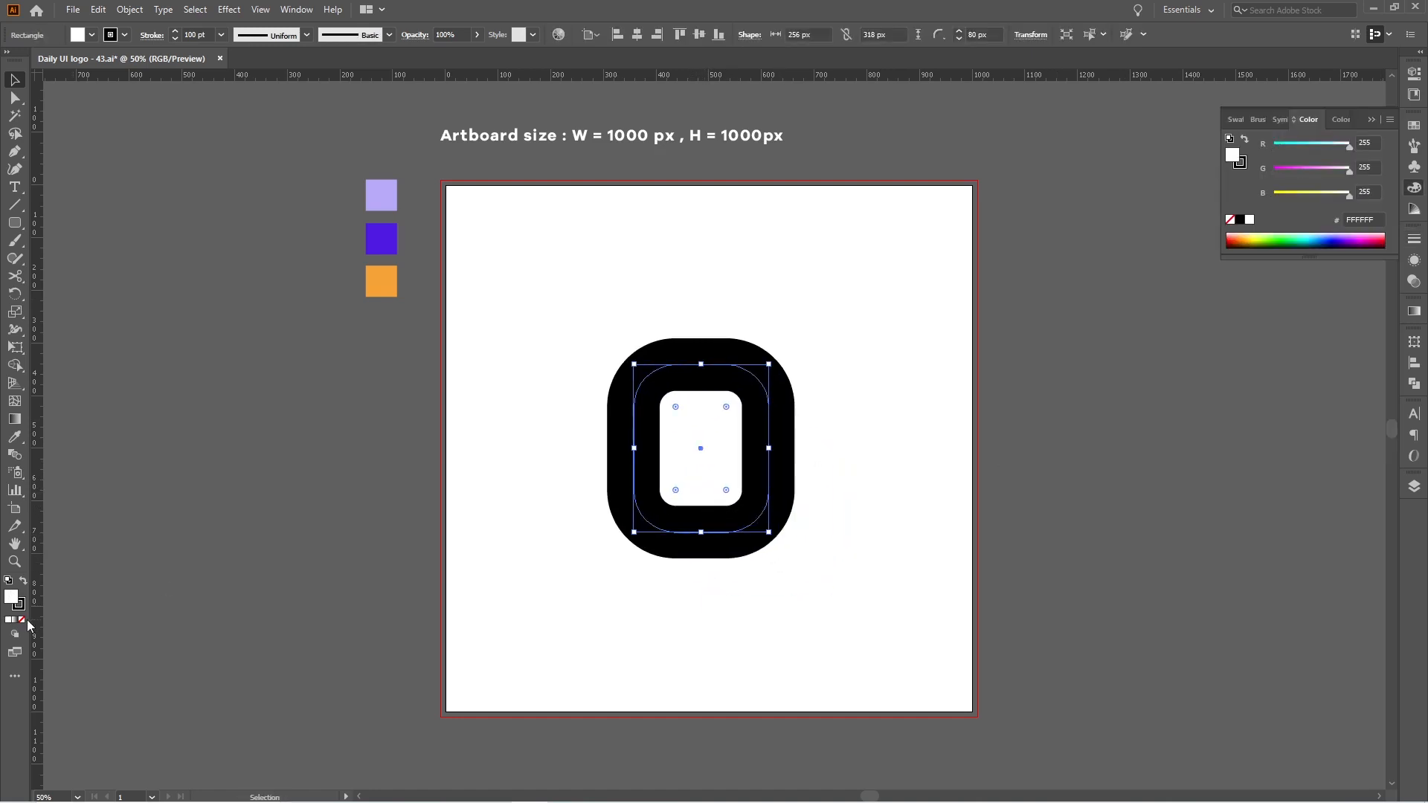
left_click(22, 621)
Duplicate the rounded ring so the front copy overlaps the original's lower-left part
key("ctrl+shift+a")
left_click_drag(722, 533, 692, 536)
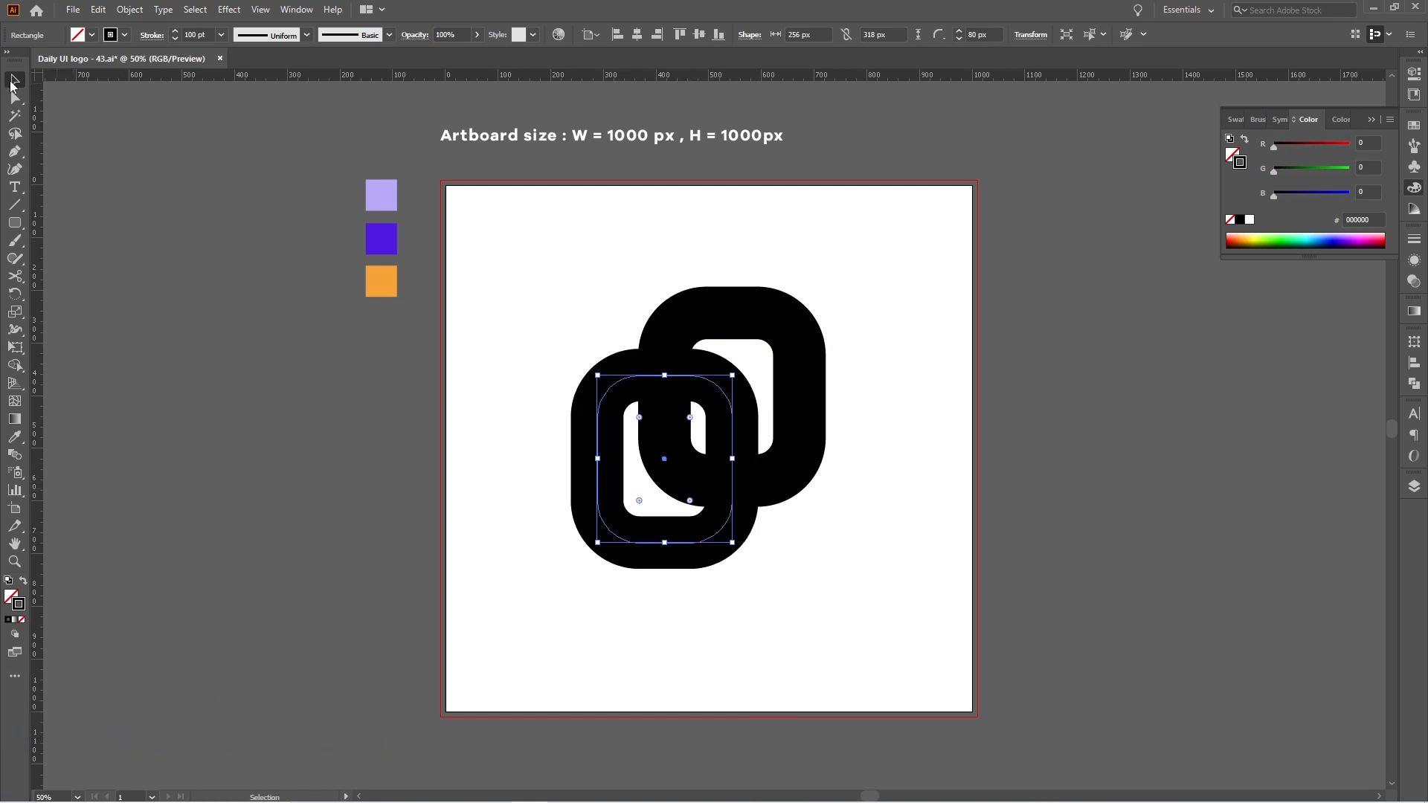
left_click(469, 551)
Nudge the front ring slightly downward relative to the rear ring
scroll(781, 437, "up", 2)
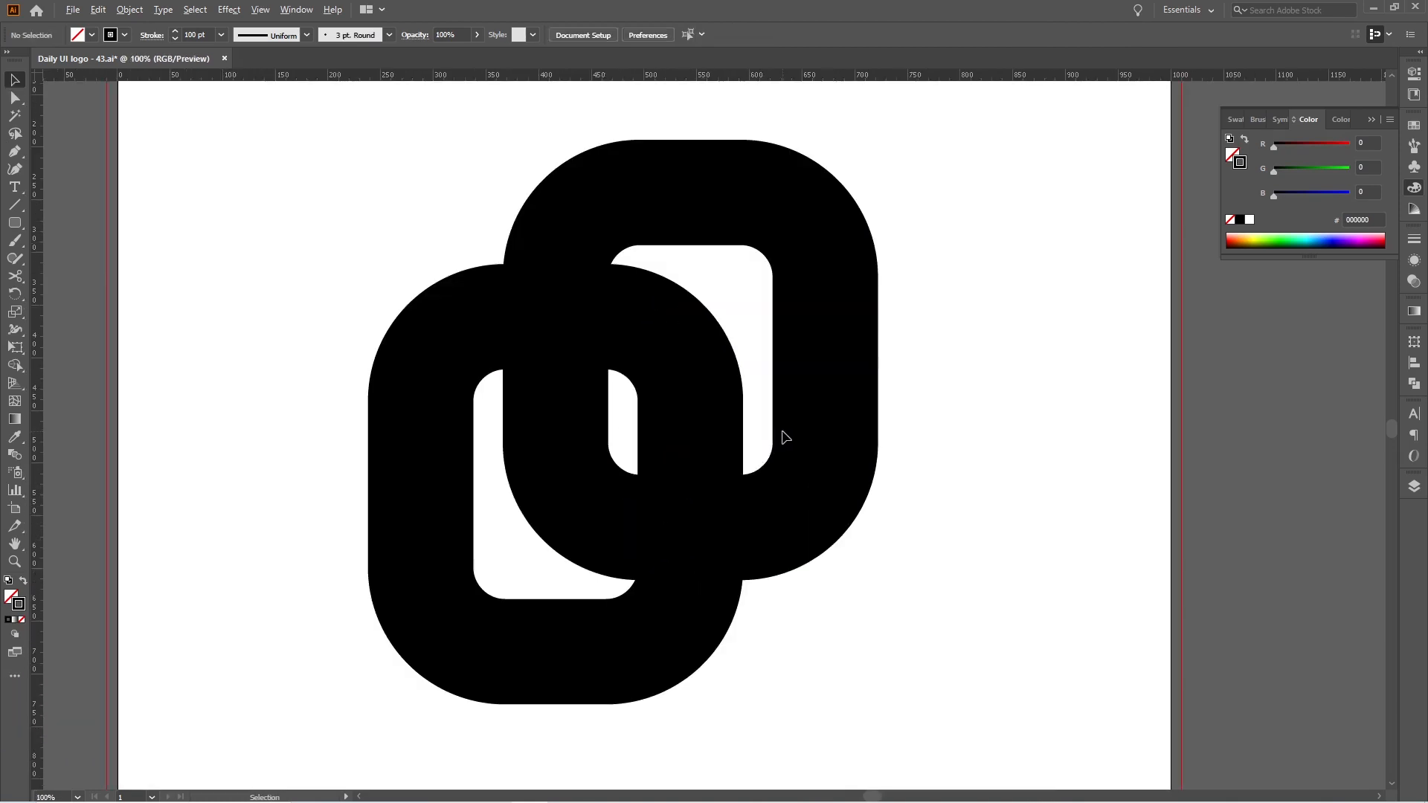
left_click(679, 365)
key("Down")
key("Down")
key("Down")
key("Down")
key("Down")
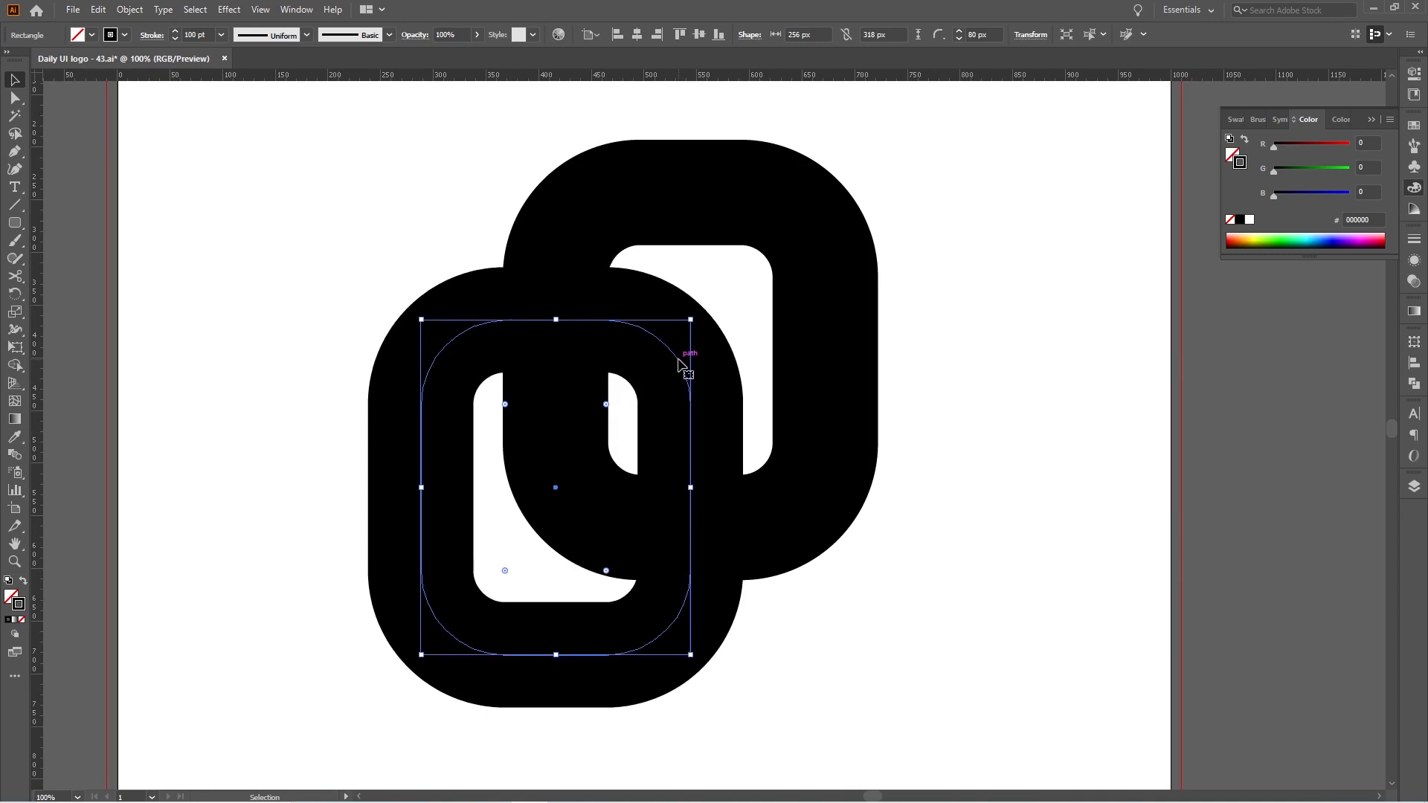
Reduce the radius of the front ring's upper-right corner to its minimum, leaving the other three corners rounded
left_click(15, 97)
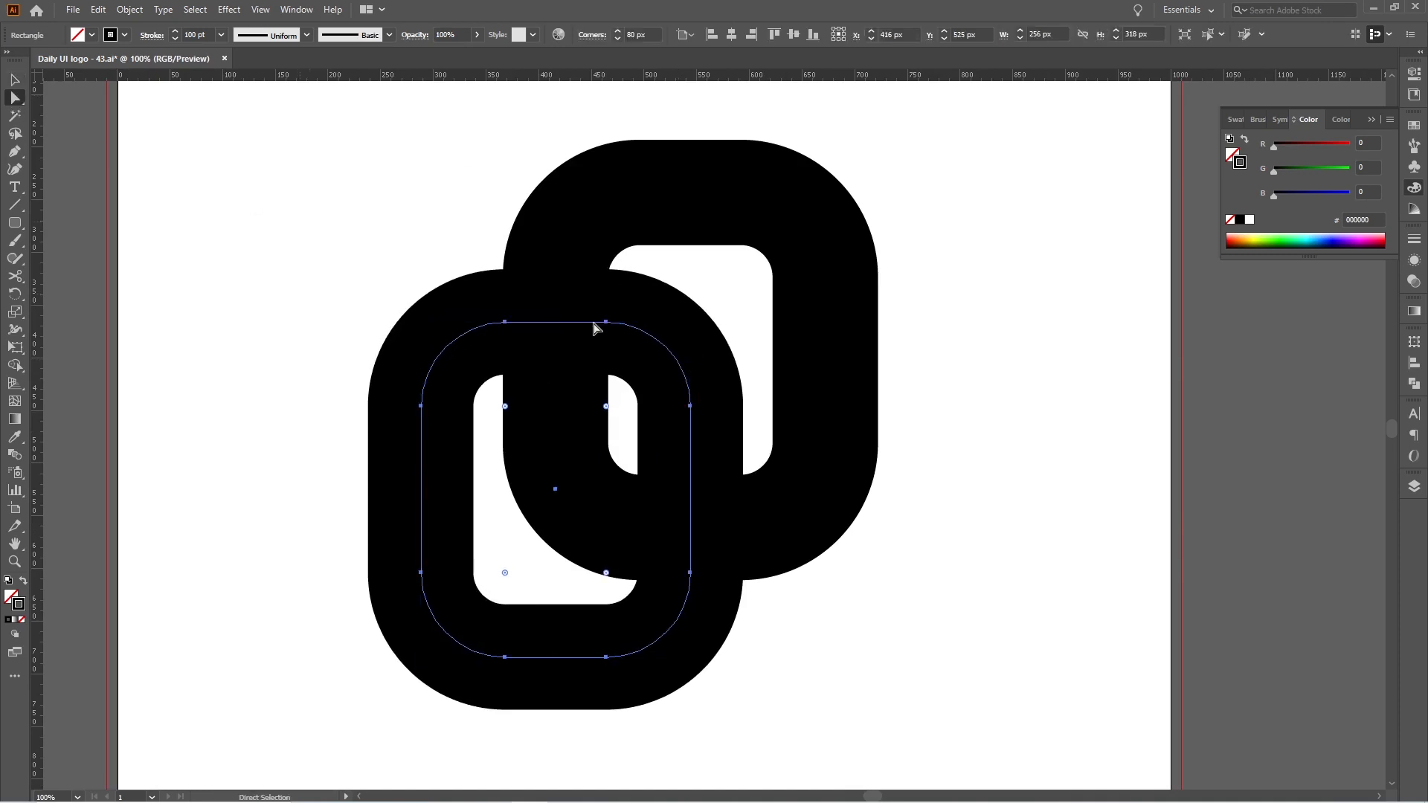
left_click(690, 407)
left_click(606, 323, "shift")
left_click_drag(605, 407, 712, 328)
Set the front ring's stroke corners to Miter Join so the upper-right corner is square
key("v")
left_click_drag(698, 705, 594, 627)
left_click(1415, 238)
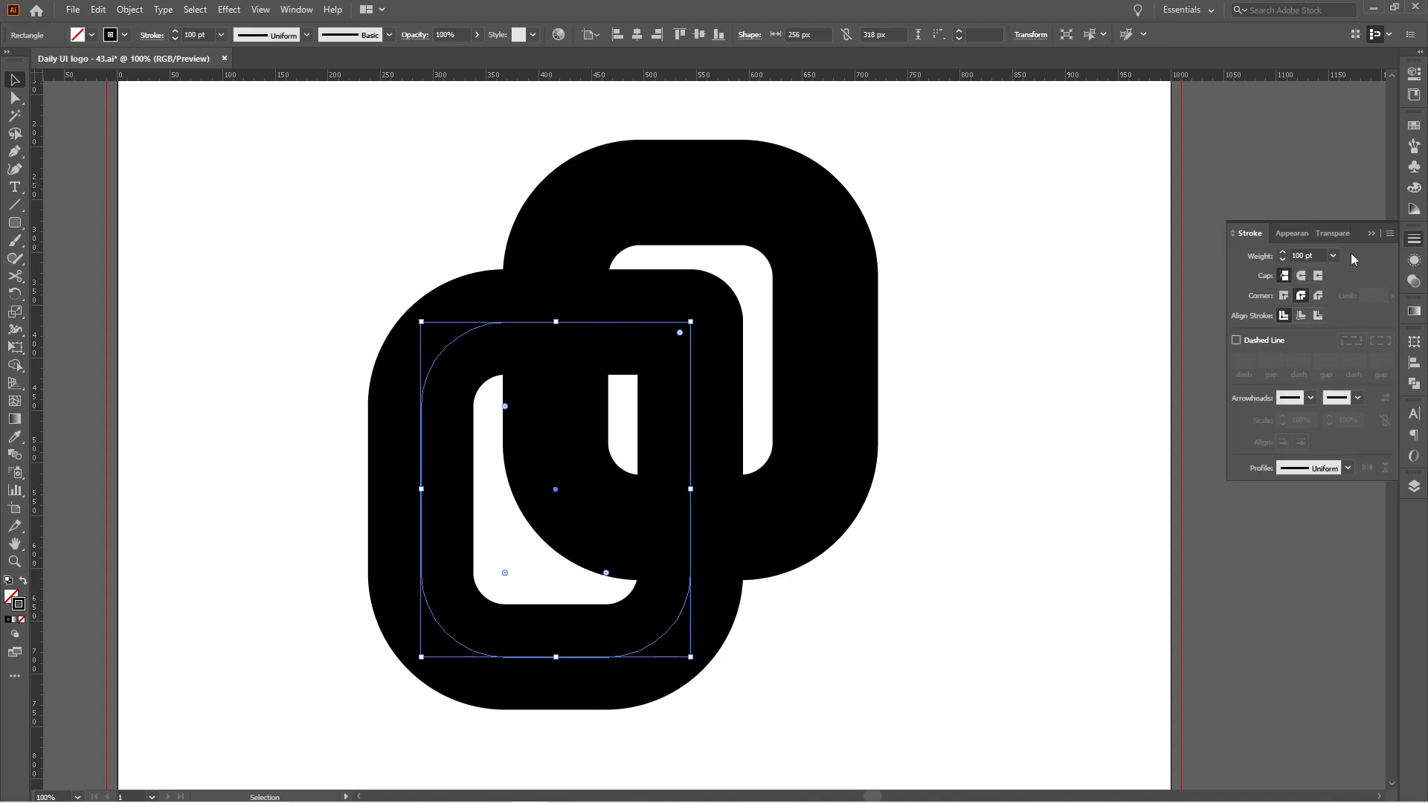
left_click(1284, 297)
left_click(901, 464)
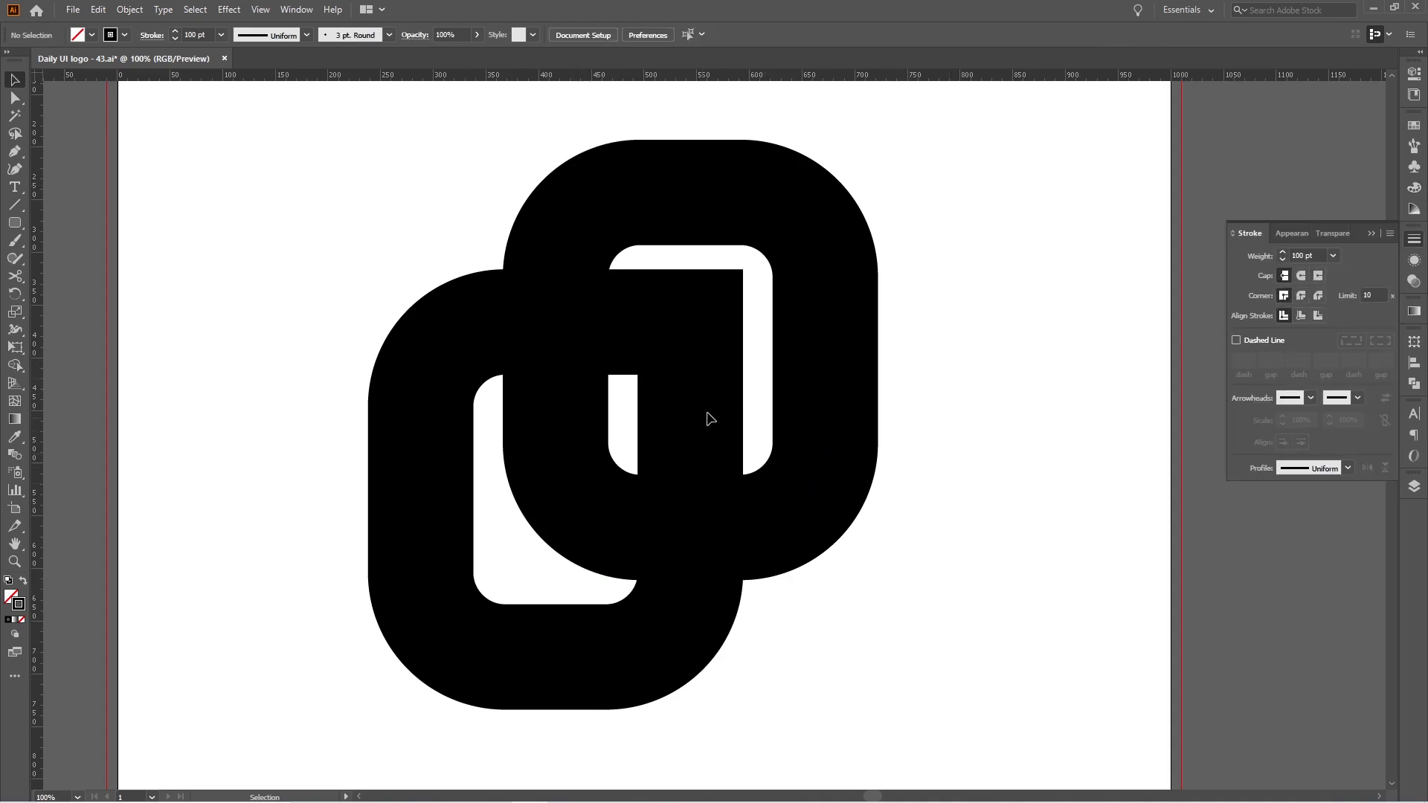
Place a vertical guide at X 622 px on the rear ring's inner right edge and copy it to X 594 px on the front ring's outer edge
left_click_drag(657, 436, 660, 434)
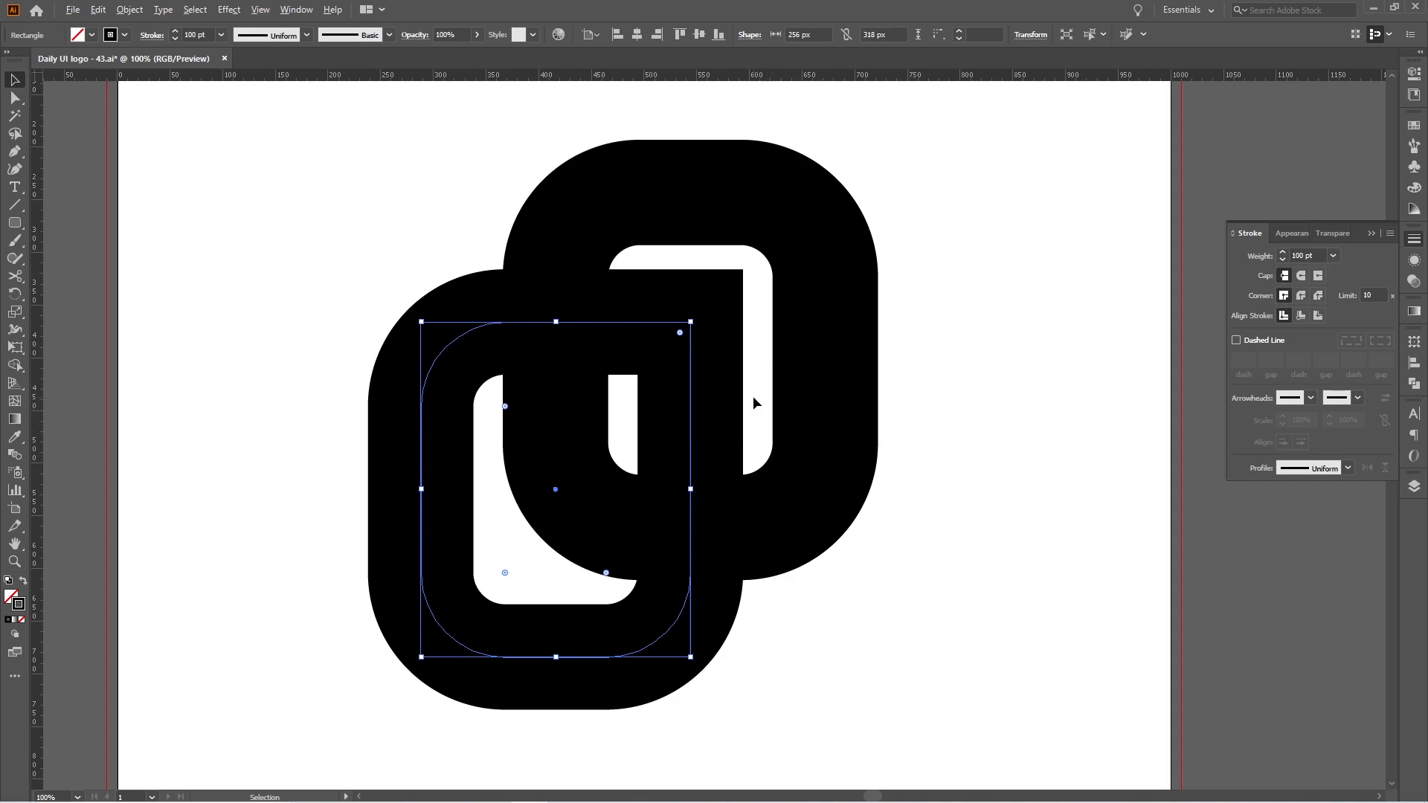
scroll(751, 376, "up", 2)
left_click(765, 410)
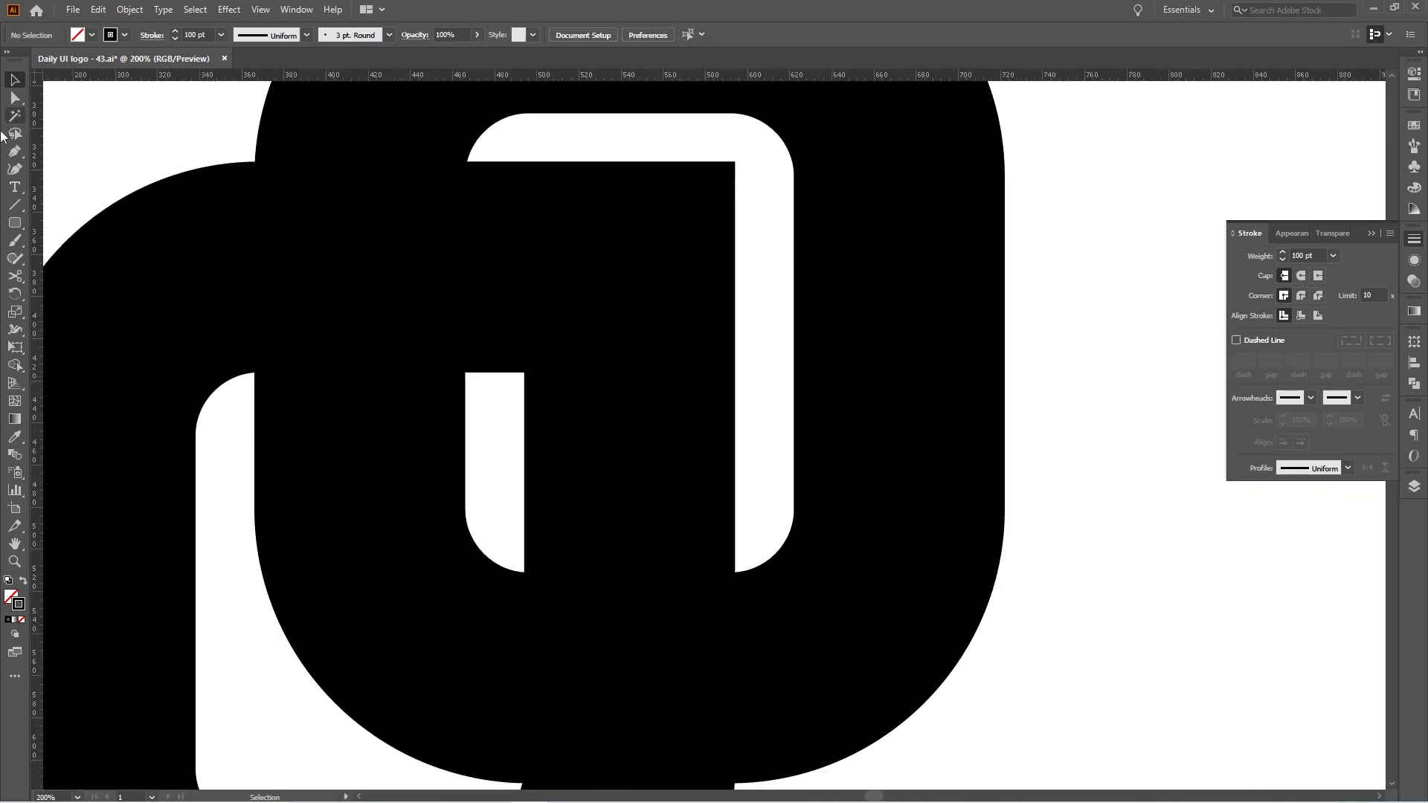
left_click_drag(47, 280, 793, 335)
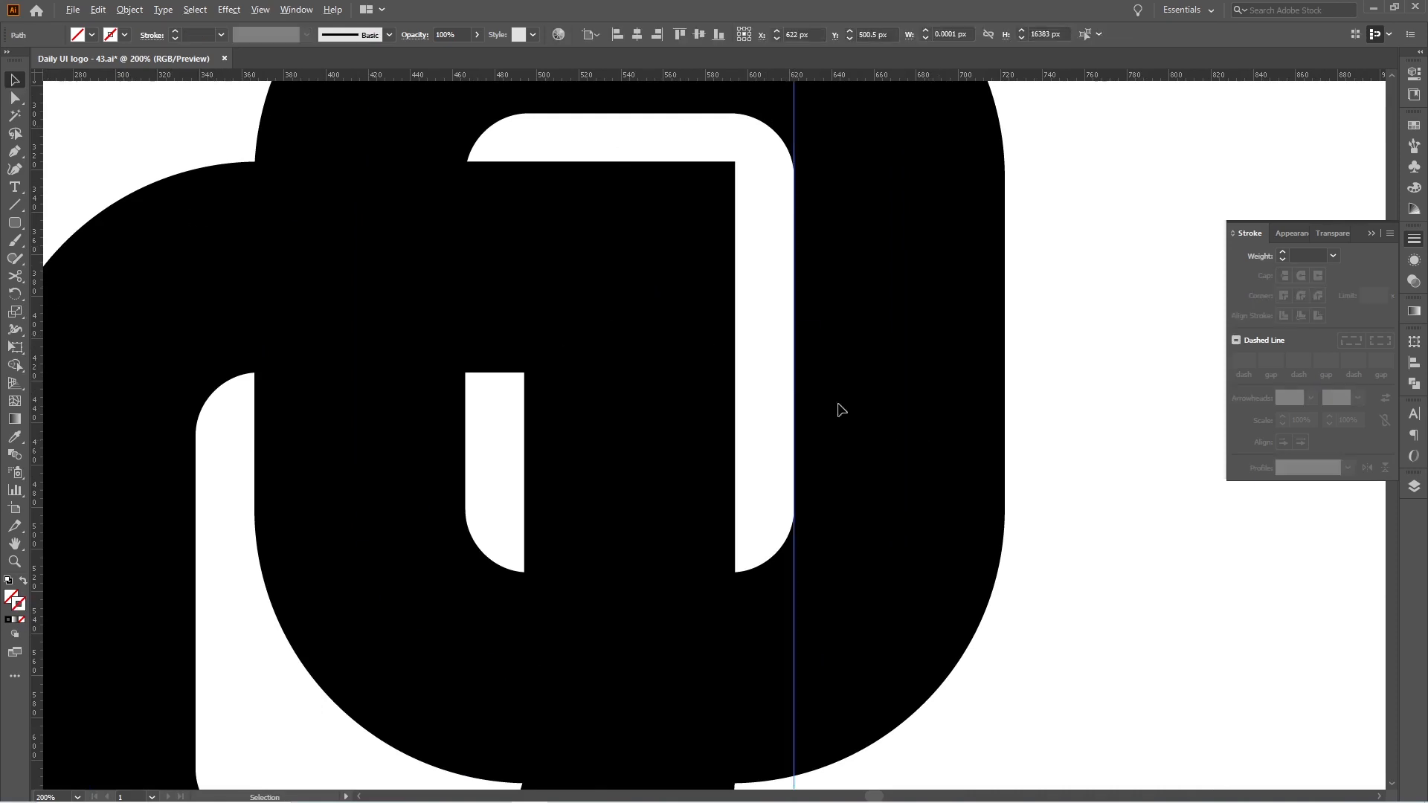
scroll(768, 392, "up", 4)
left_click_drag(736, 413, 489, 425)
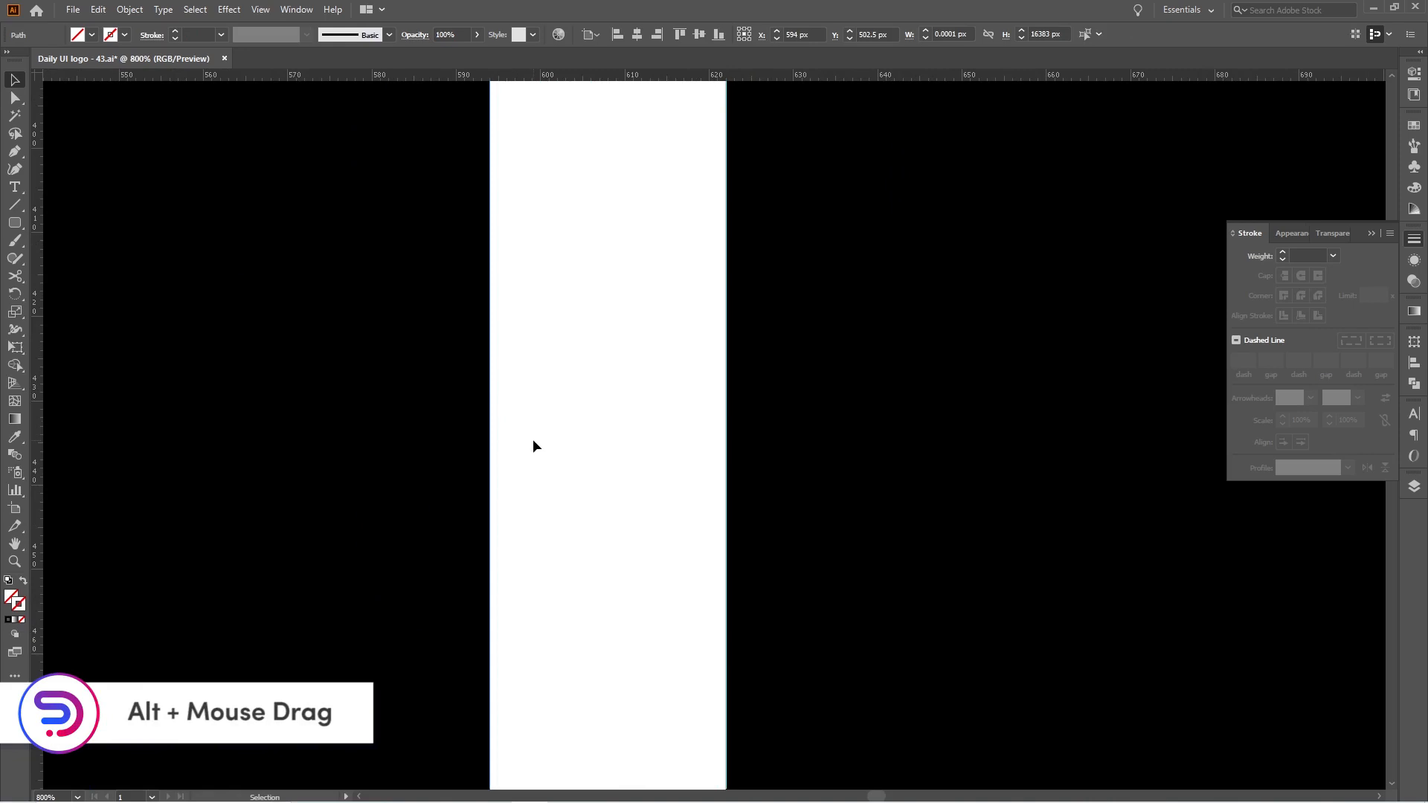
Select both vertical guides and group them as one spacing pair
scroll(569, 443, "down", 7)
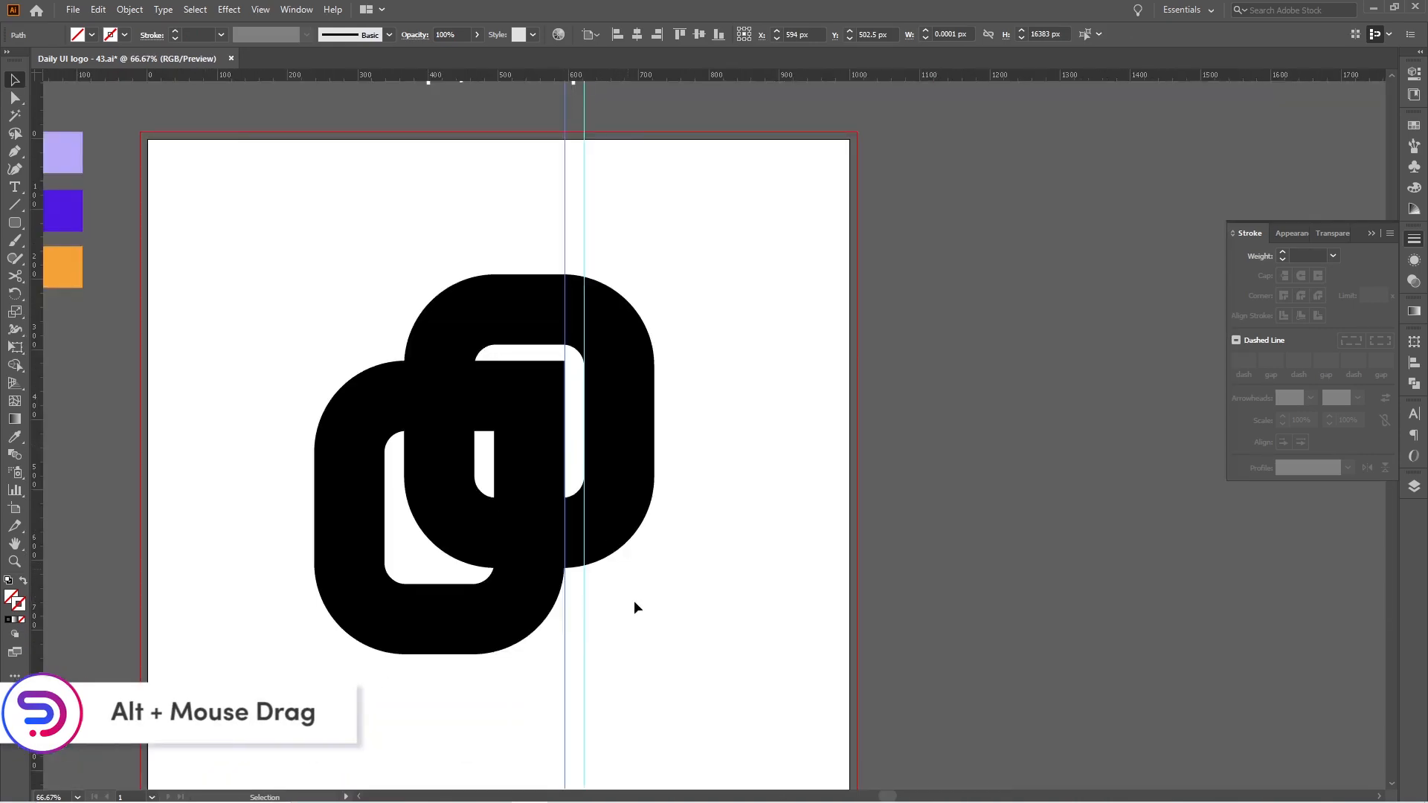
left_click_drag(633, 681, 555, 726)
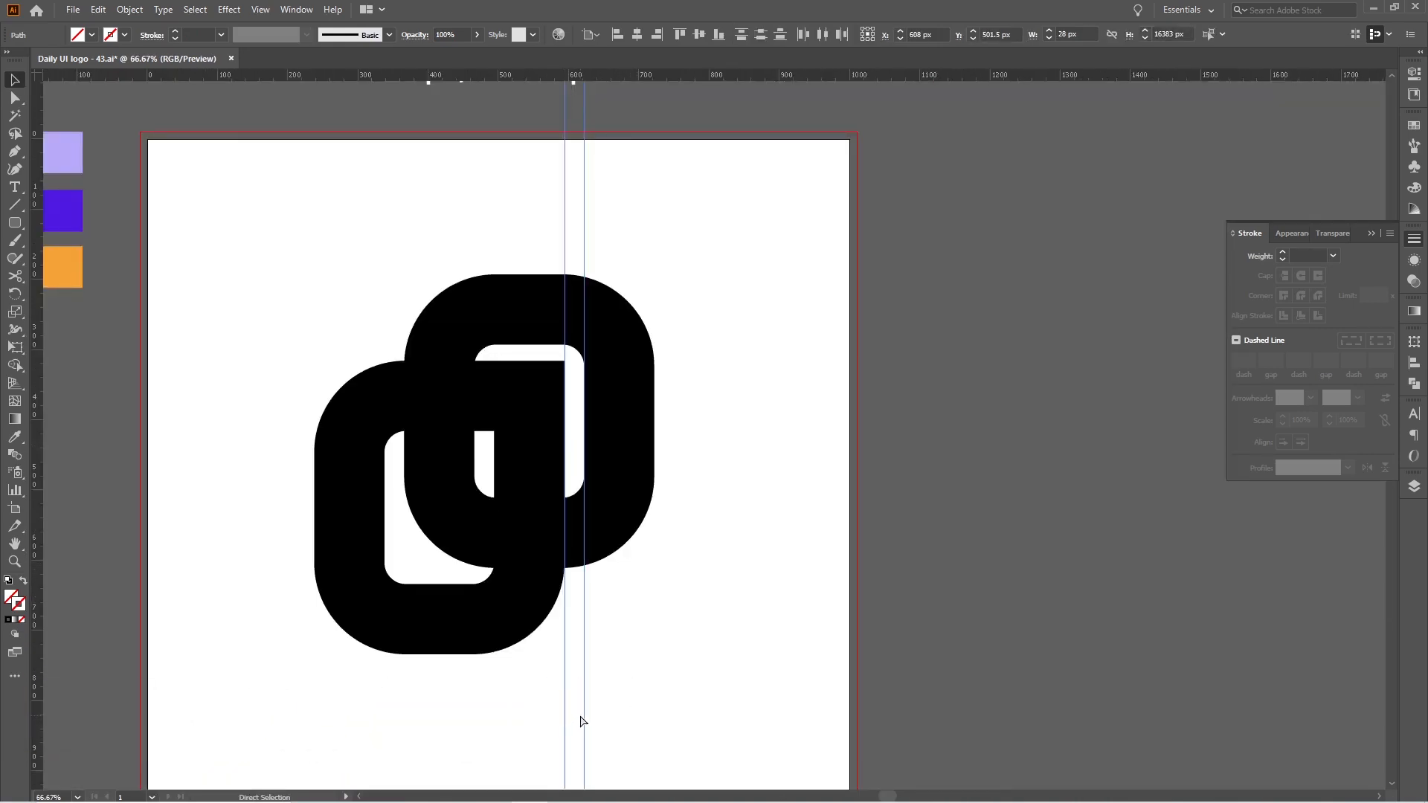
key("ctrl+g")
Copy the vertical guide pair onto the narrow gap between the rear ring's inner left edge and the front ring's inner right edge
scroll(471, 359, "up", 1)
left_click_drag(644, 255, 508, 278)
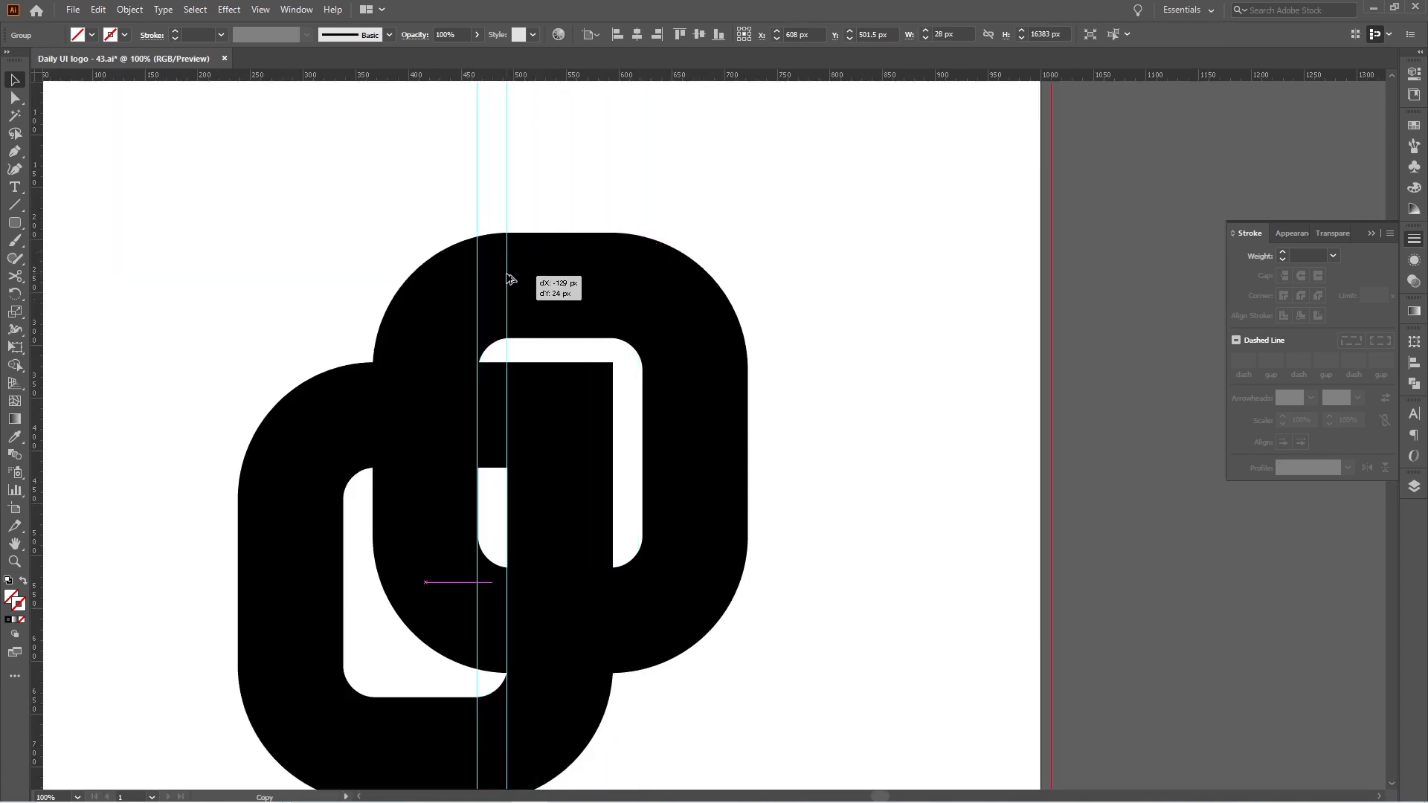
left_click_drag(466, 484, 501, 542)
scroll(500, 542, "up", 5)
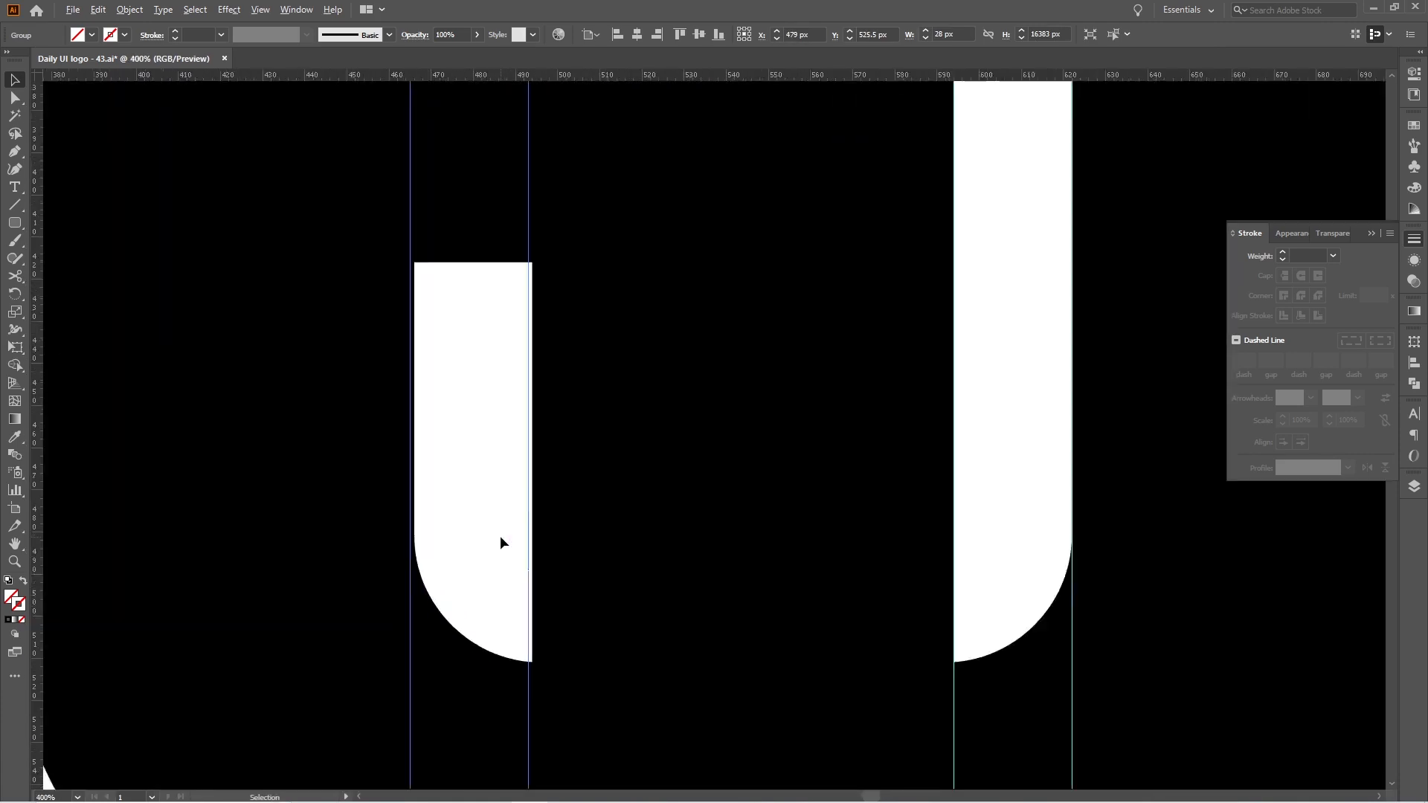
left_click_drag(548, 500, 526, 550)
scroll(547, 498, "down", 5)
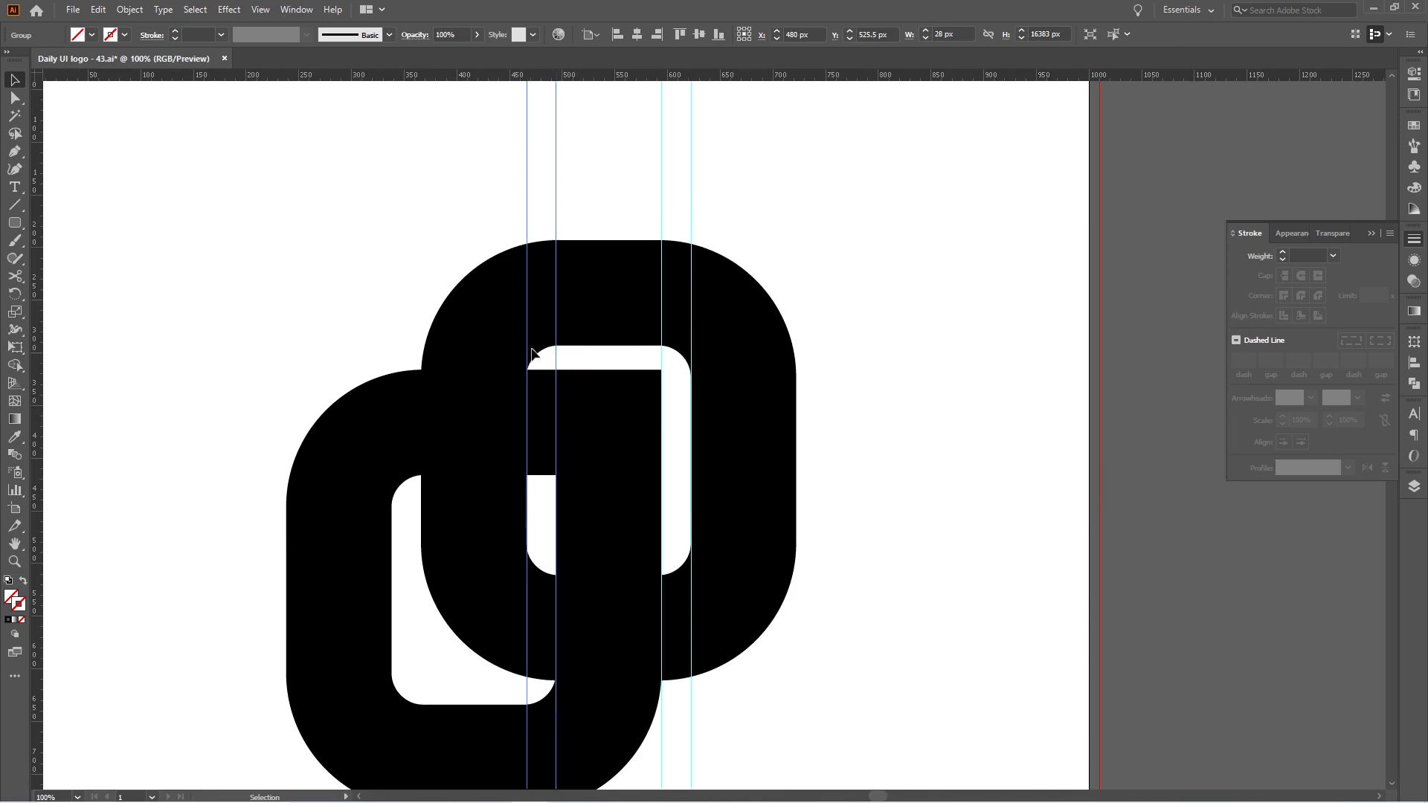
Make a copy of the left vertical guide pair rotated to horizontal
left_click_drag(572, 216, 573, 217)
key("a")
left_click_drag(558, 198, 857, 536)
key("v")
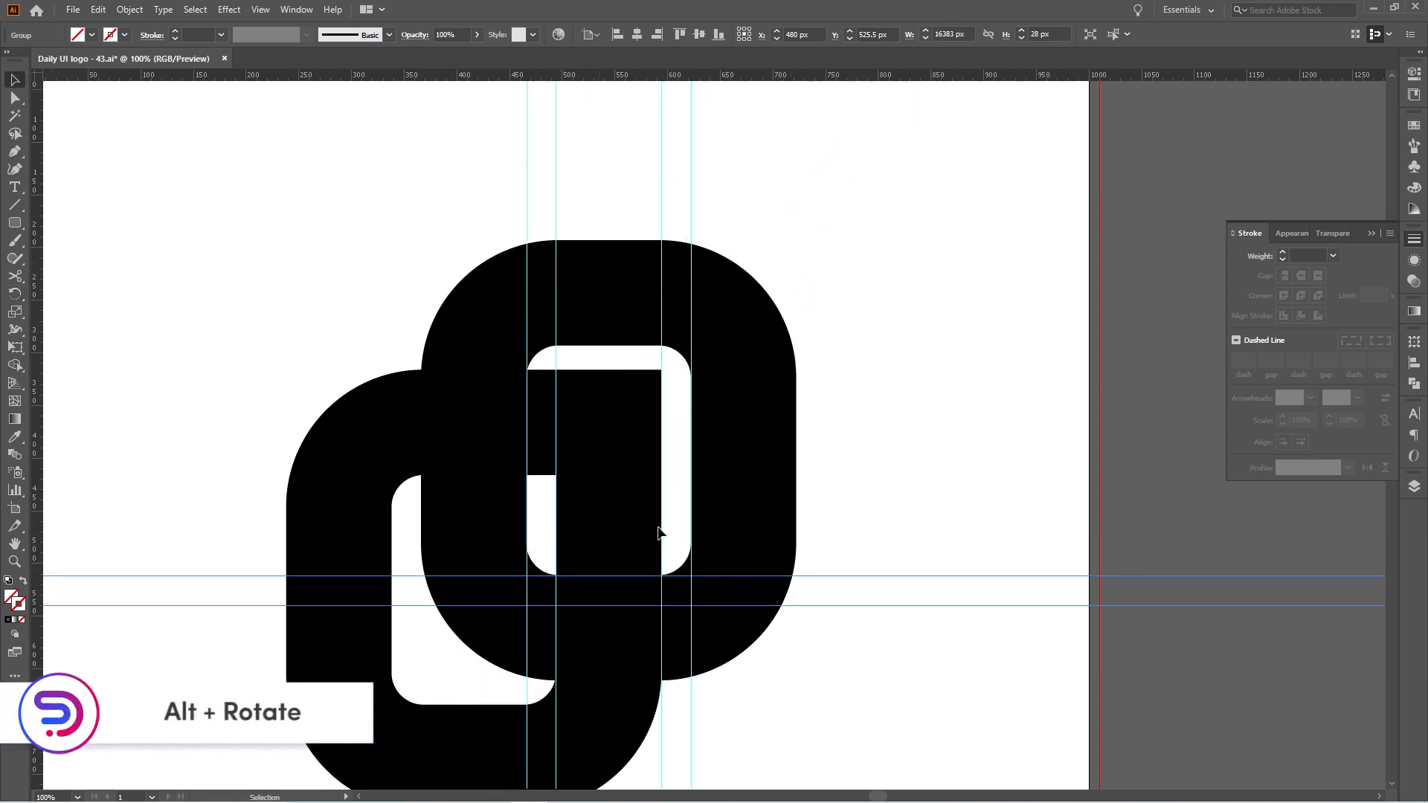
Move the horizontal guide pair up to the gap between the rear ring's inner top edge and the front ring's outer top edge
left_click(790, 640)
left_click_drag(810, 605, 790, 377)
scroll(590, 331, "up", 4)
scroll(643, 378, "up", 2)
left_click_drag(668, 413, 632, 402)
scroll(623, 403, "up", 2)
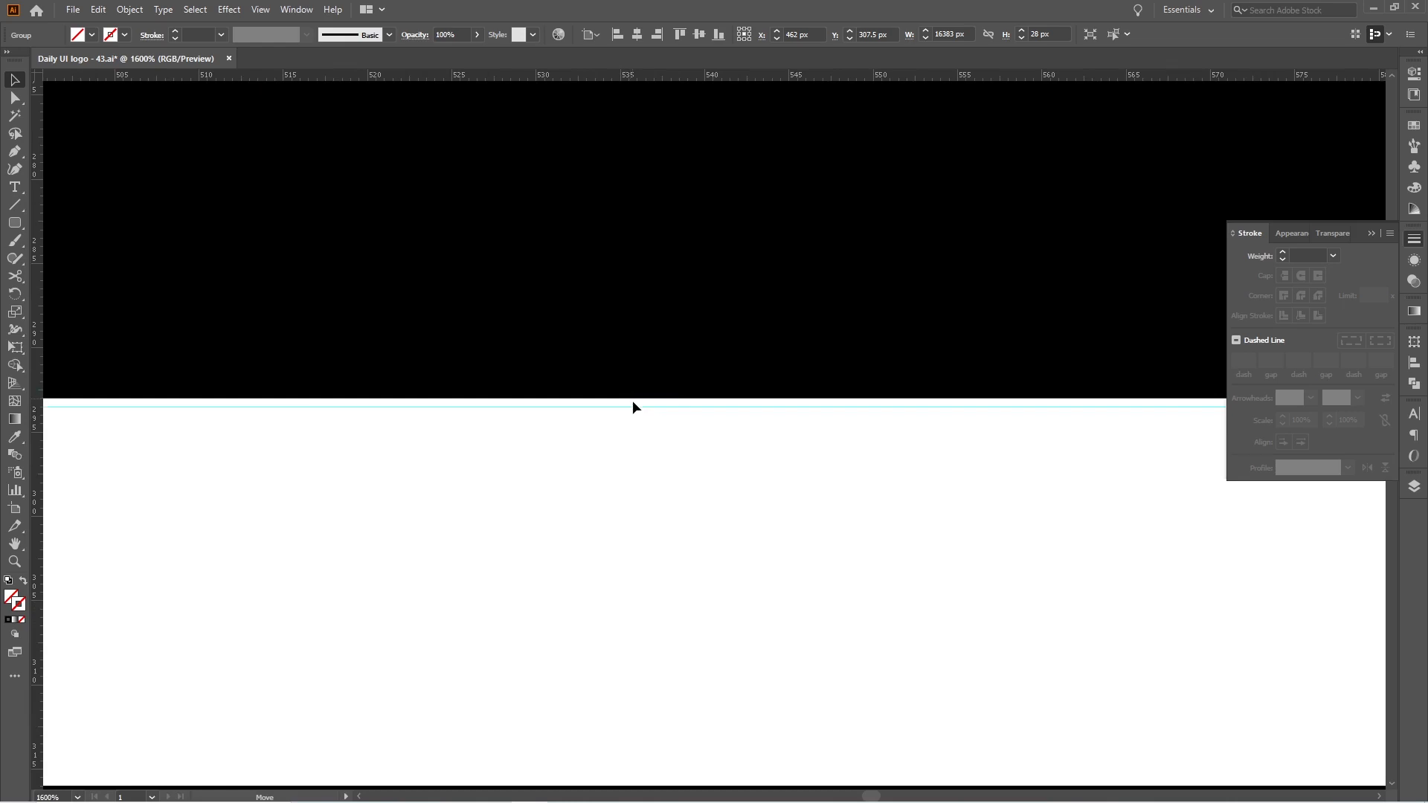
Turn off Snap to Pixel and align the upper horizontal guide exactly with the rear ring's inner top edge
left_click(253, 11)
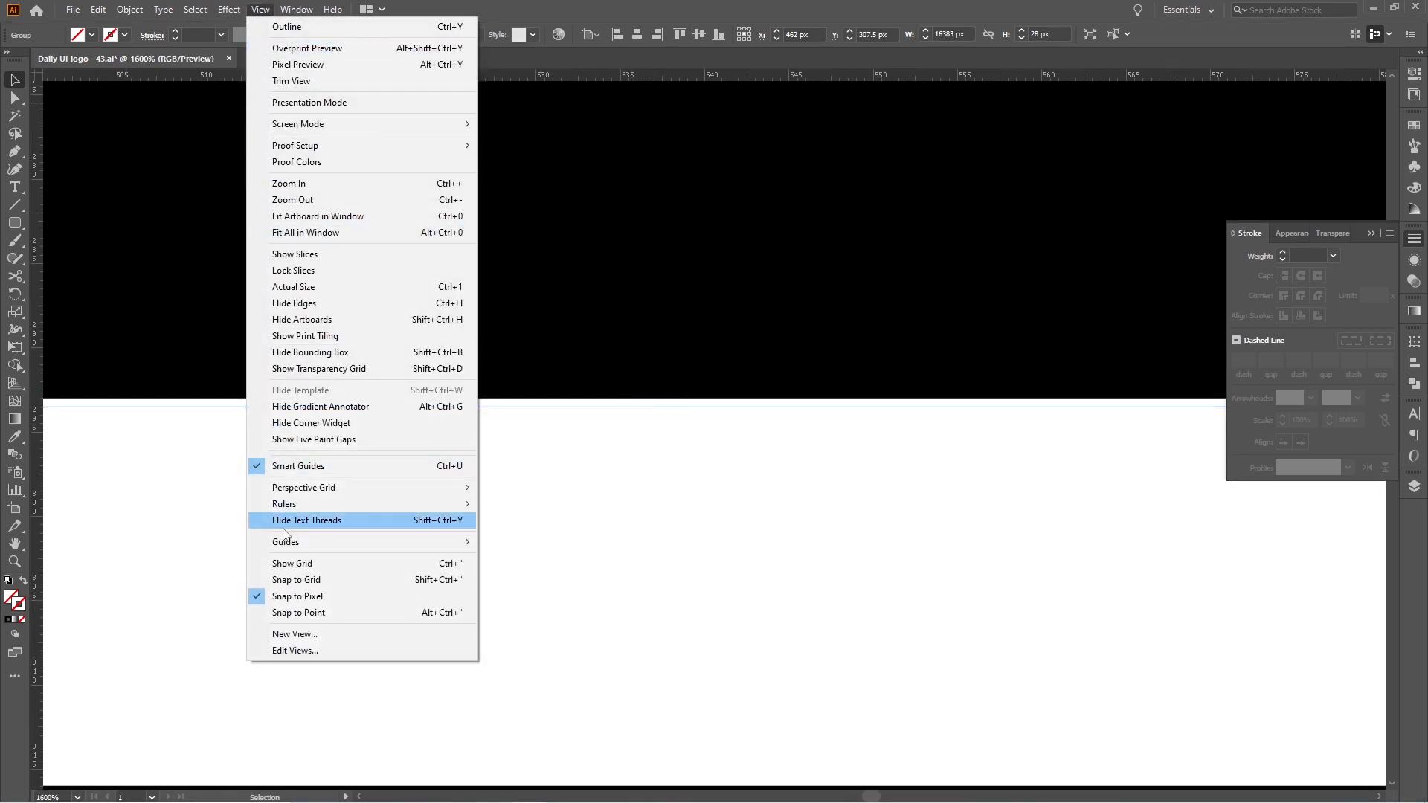
left_click(305, 594)
left_click_drag(558, 407, 556, 399)
scroll(556, 400, "down", 5)
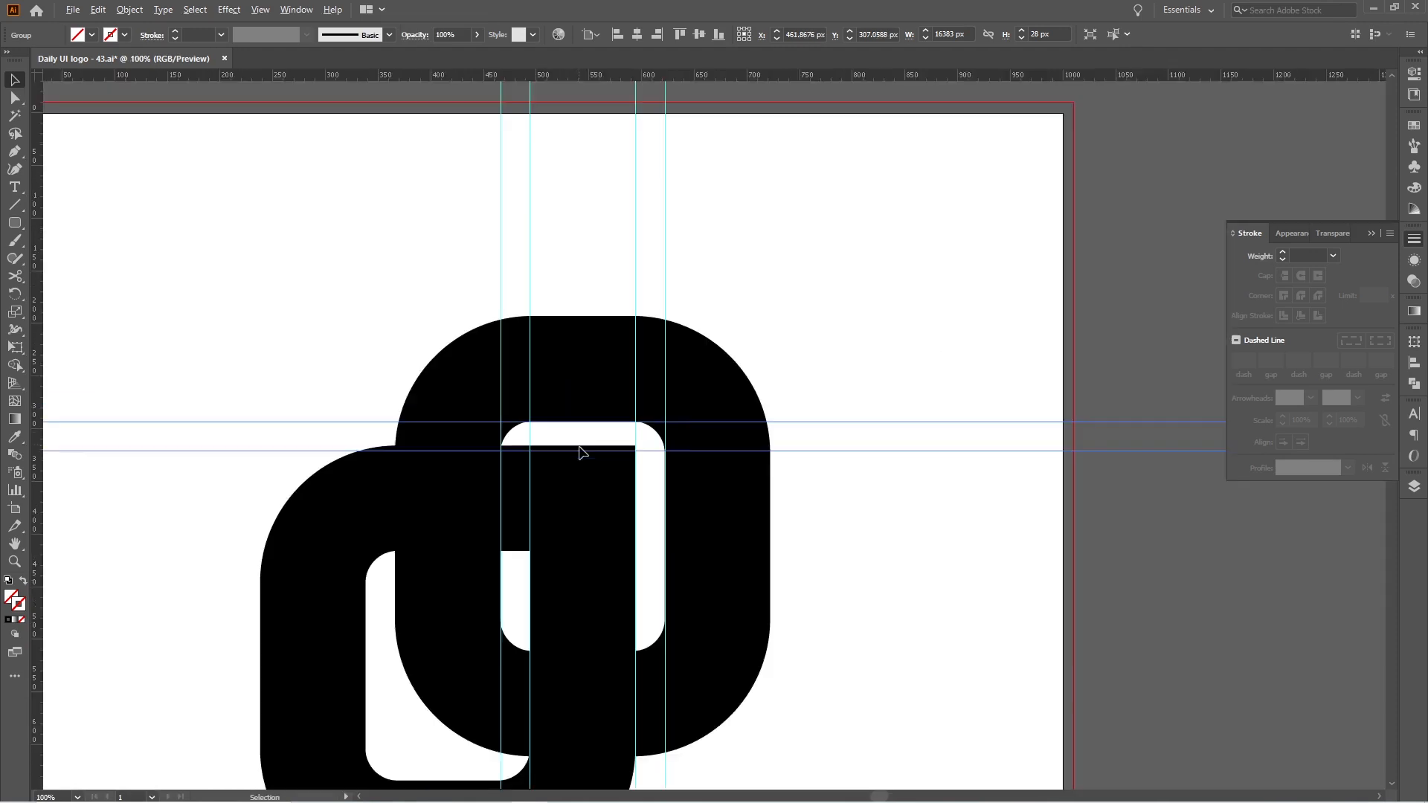
Move the front ring down until its outer top edge meets the lower horizontal guide
left_click(594, 524)
scroll(561, 516, "up", 4)
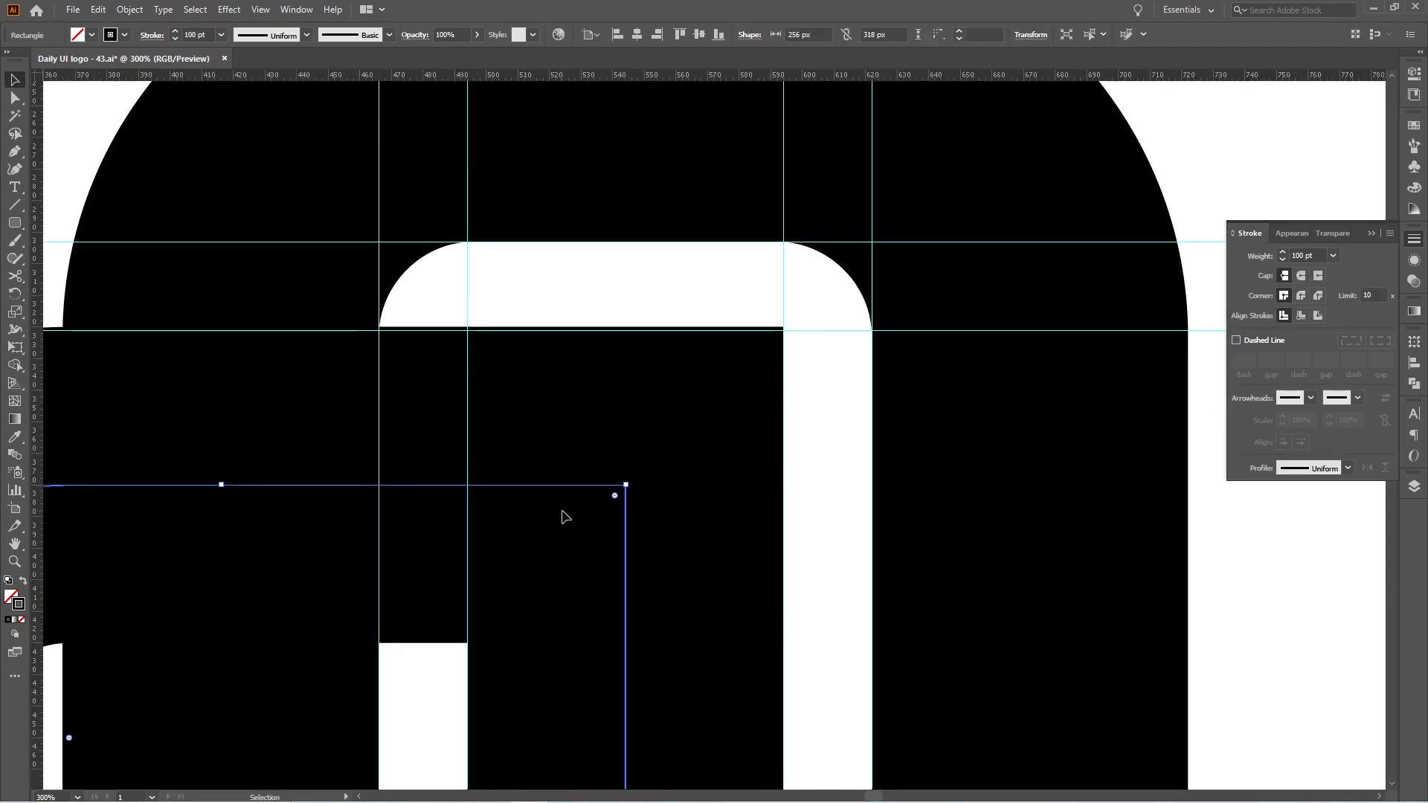
scroll(587, 294, "up", 5)
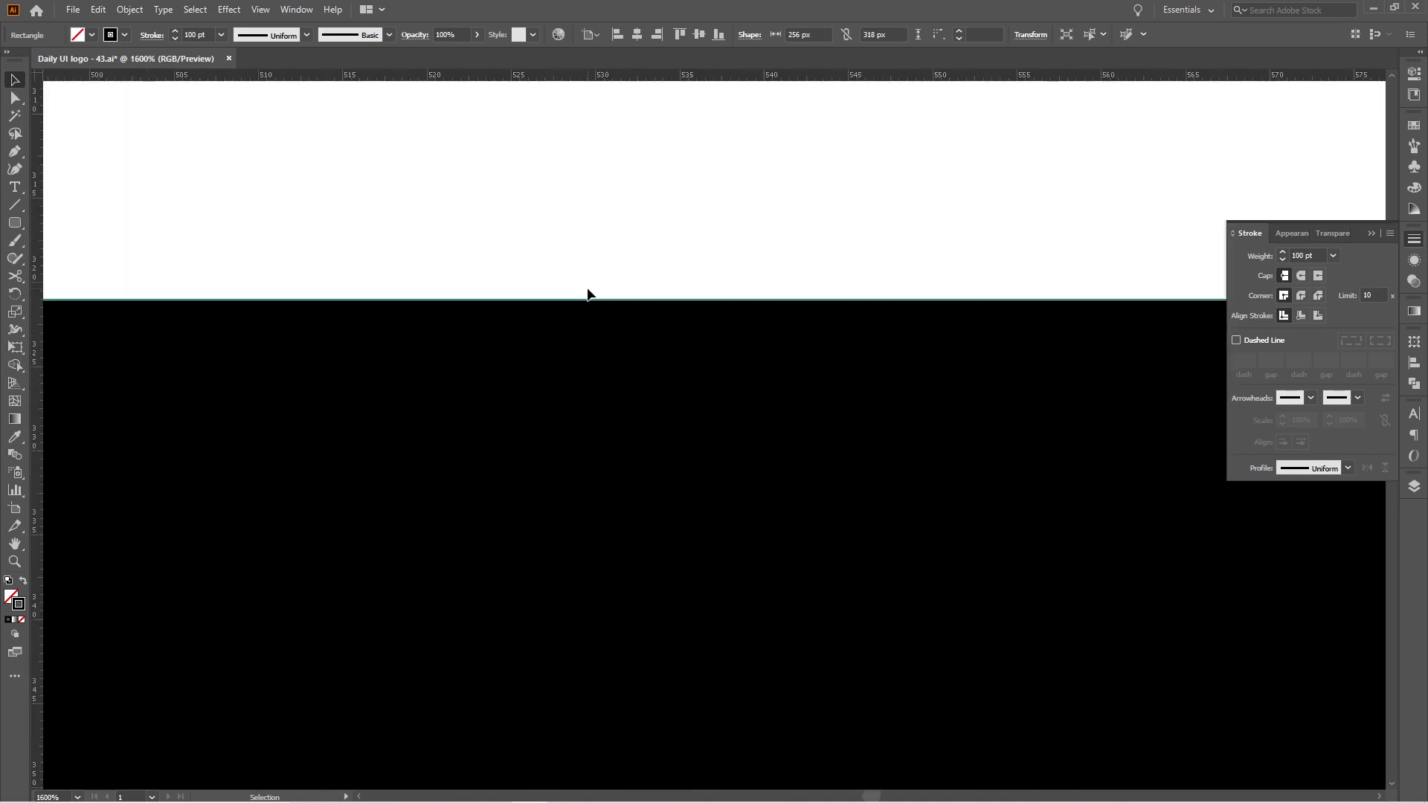
scroll(590, 409, "down", 8)
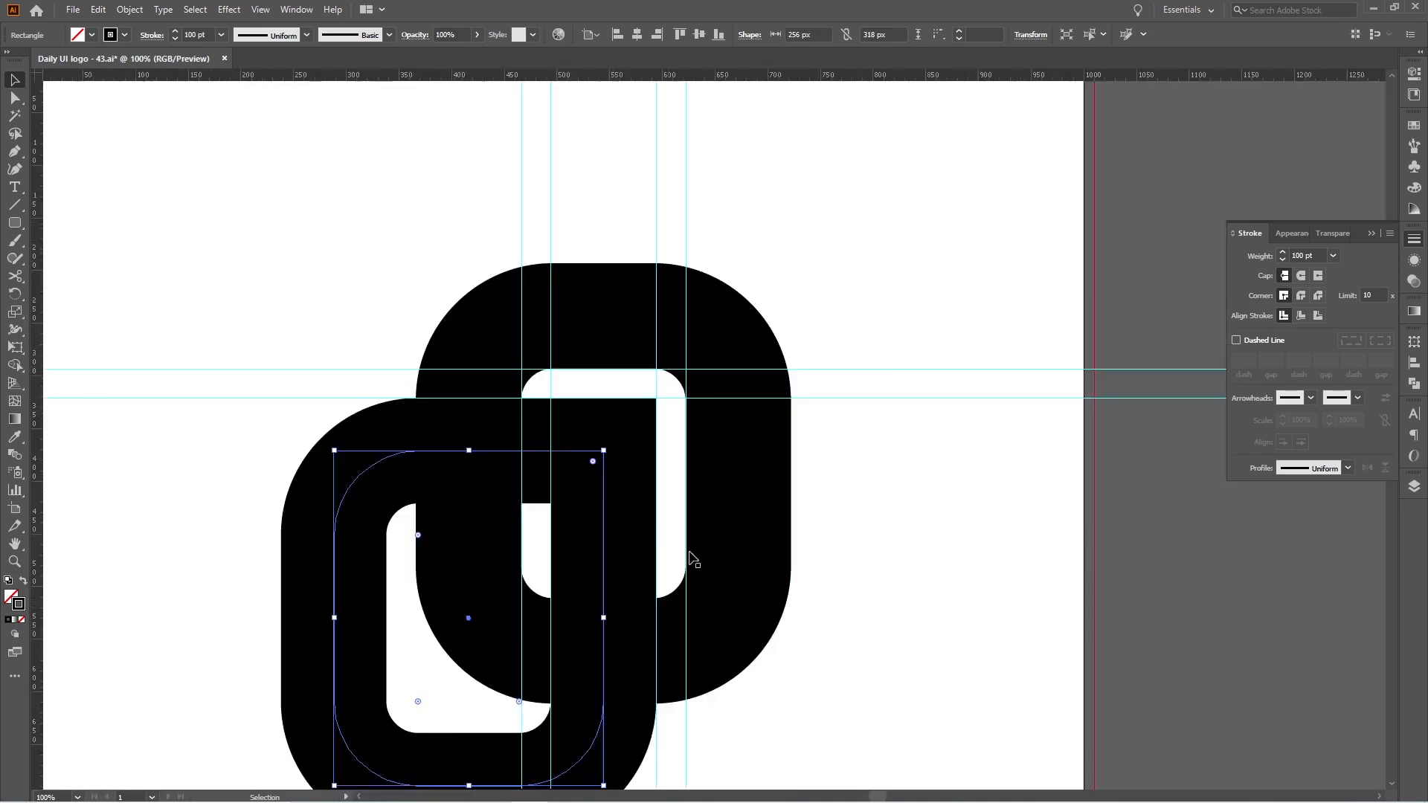
Copy the horizontal guide pair down so its upper guide lies on the front ring's inner top edge
scroll(685, 558, "down", 2)
left_click_drag(718, 531, 718, 526)
left_click_drag(761, 665, 772, 598)
left_click_drag(863, 174, 876, 347)
left_click(842, 459)
Copy the vertical guide pair to the front ring's inner left edge and repeat the same copy once further left
left_click_drag(846, 538, 907, 553)
left_click_drag(607, 649, 474, 635)
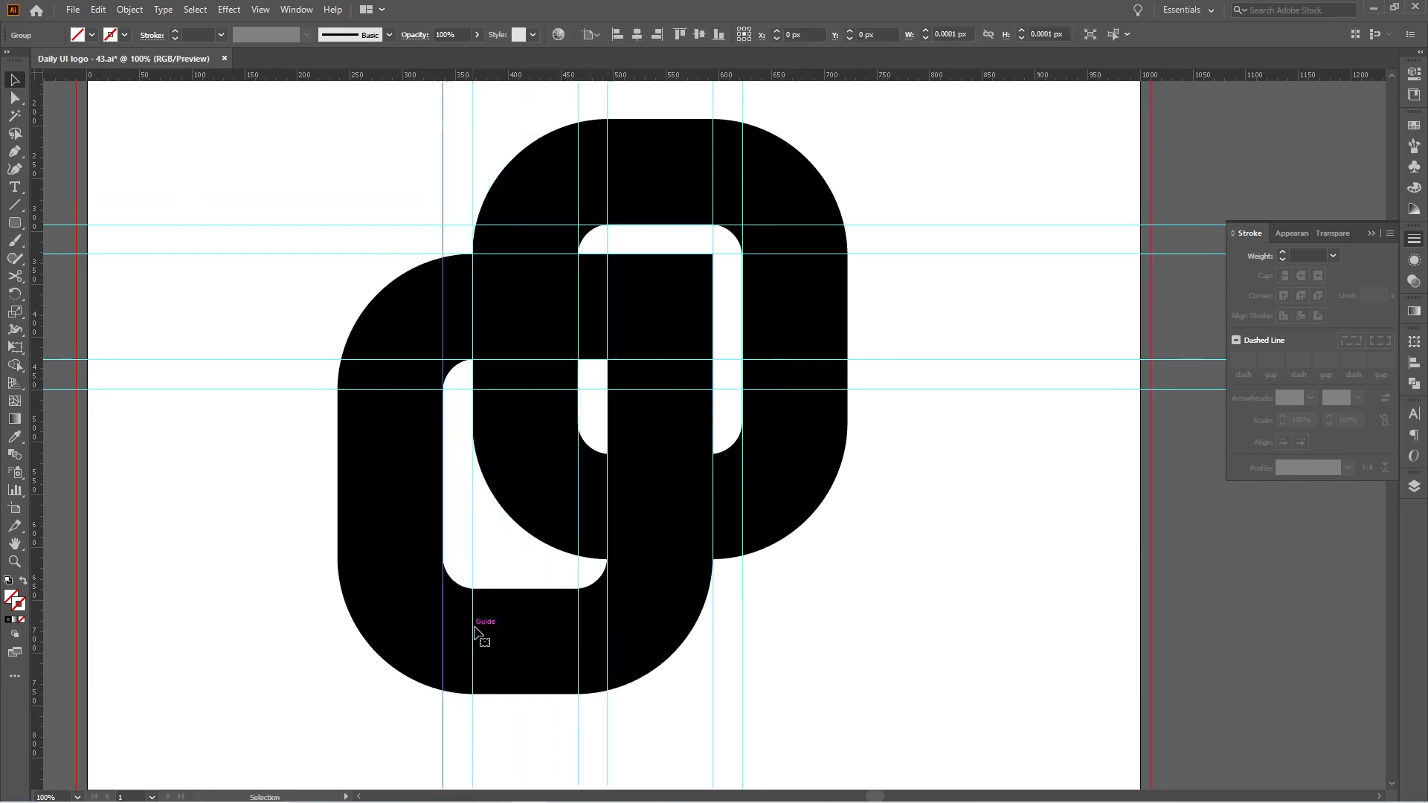
left_click(795, 658)
left_click_drag(420, 716, 497, 743)
key("ctrl+d")
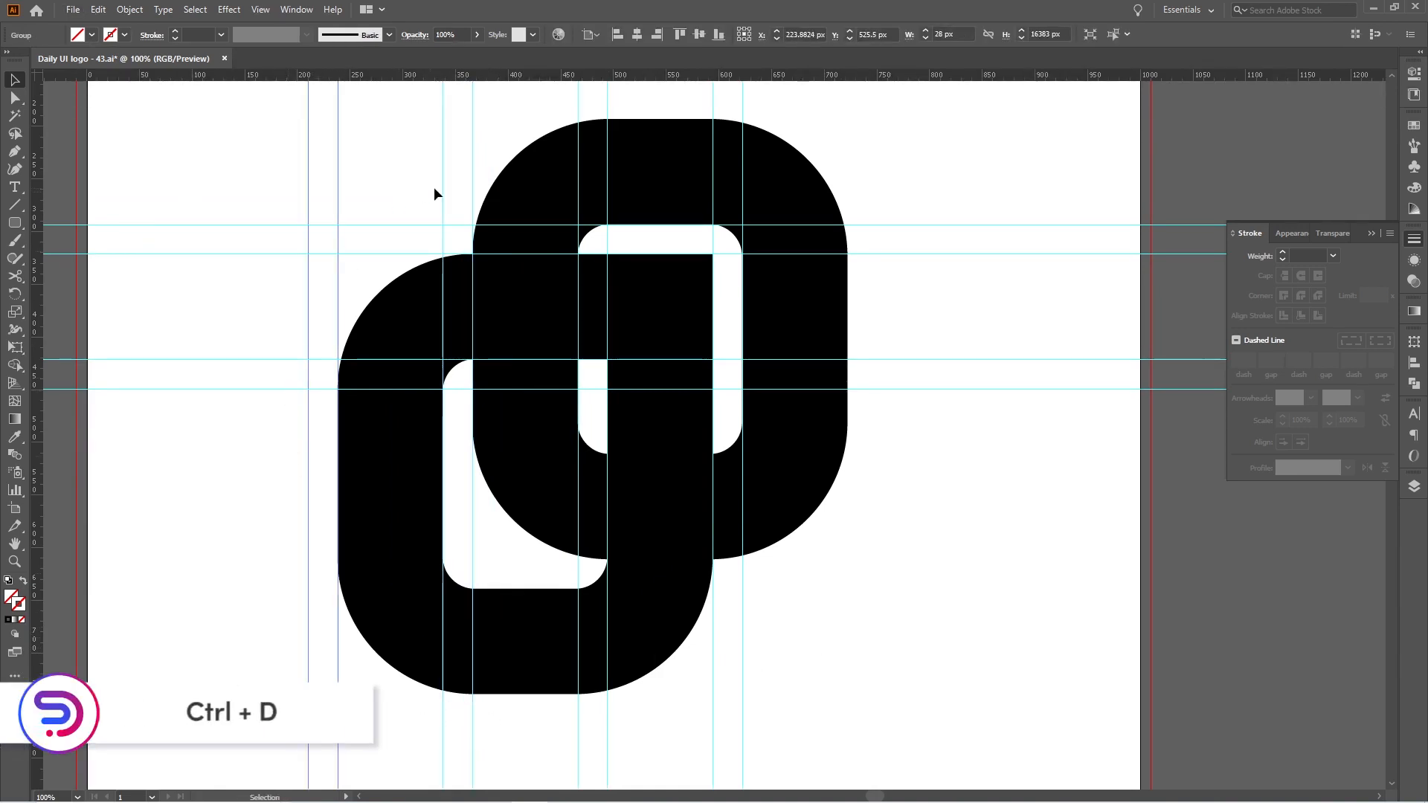
left_click(435, 190)
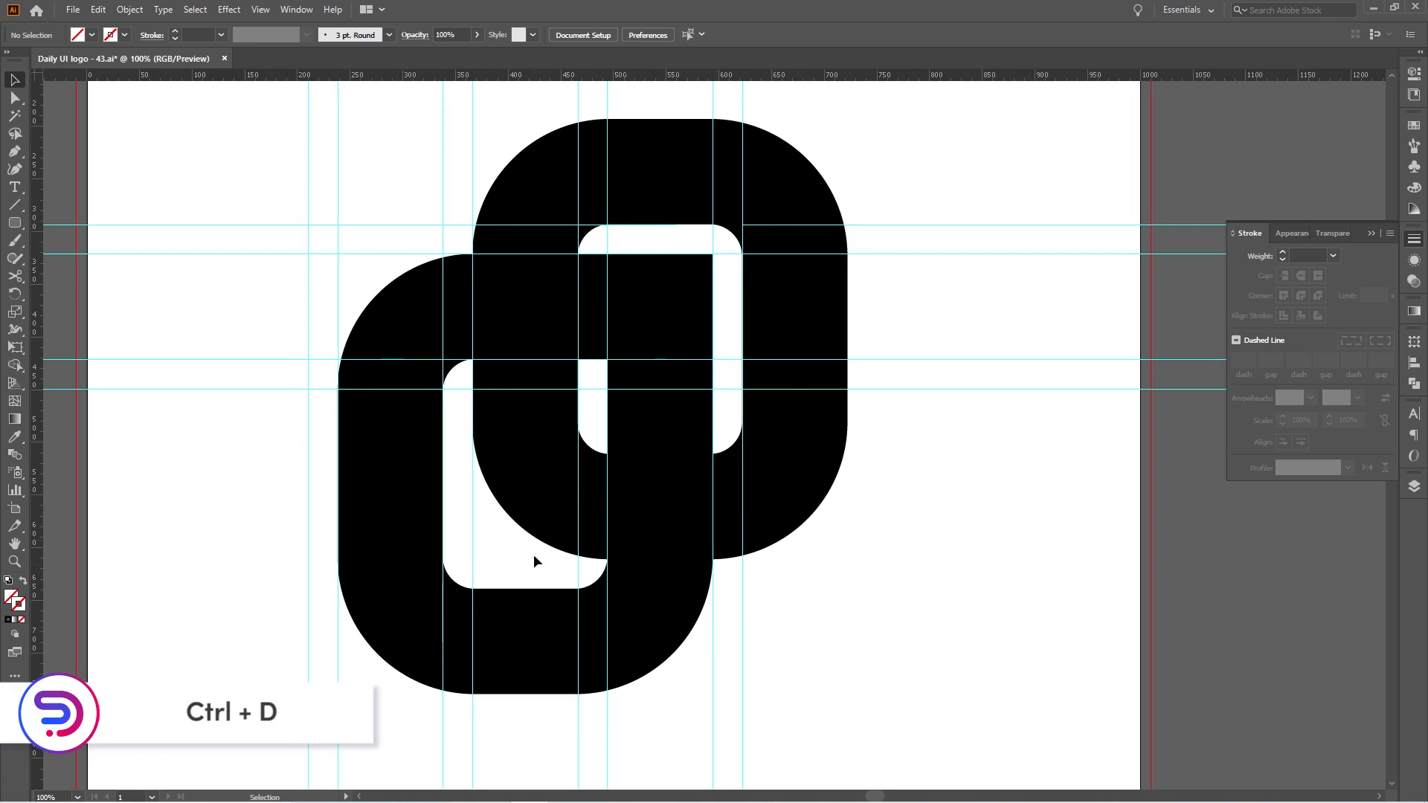
Square off the rear ring's lower-left corner by minimizing its radius and setting the stroke corners to Miter Join
key("ctrl+a")
left_click(13, 101)
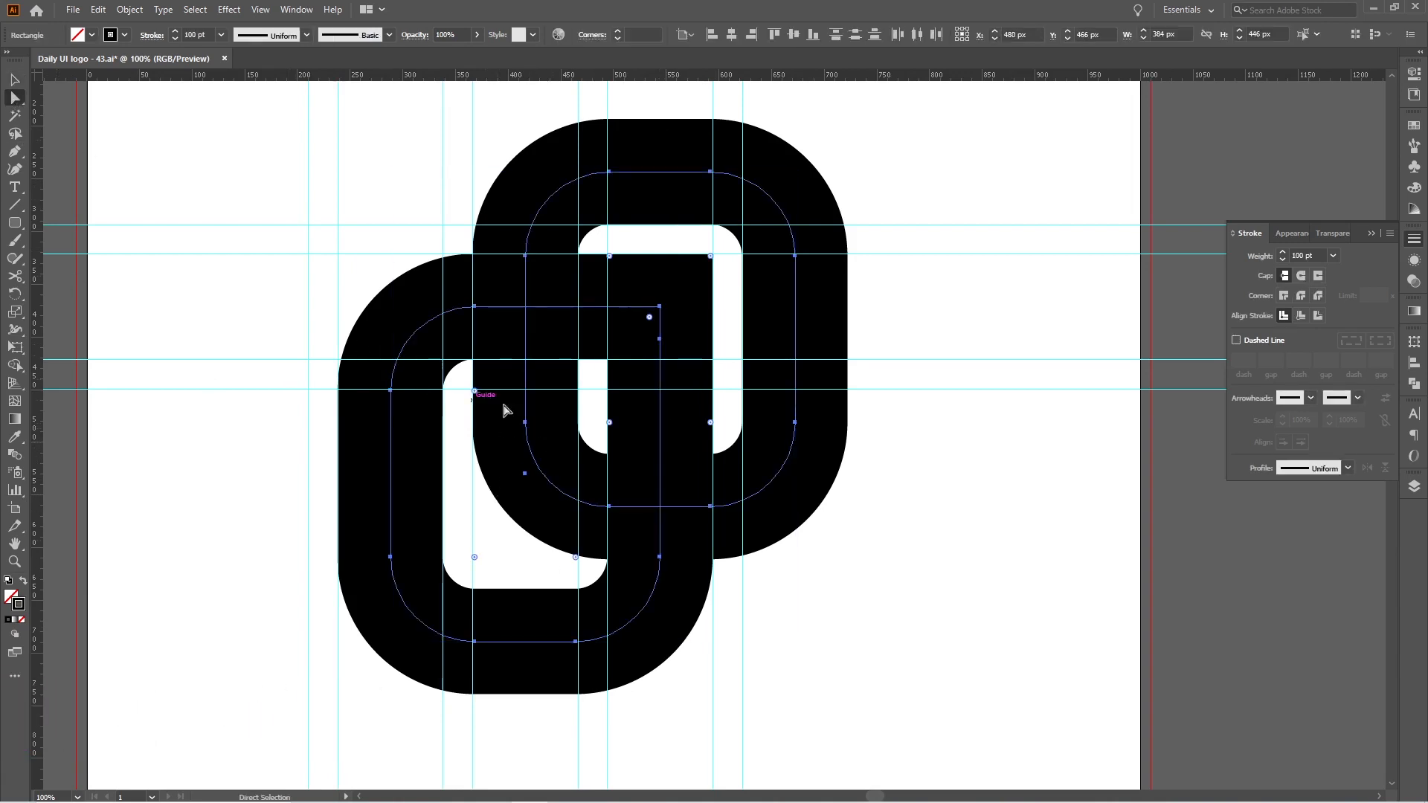
left_click(525, 422)
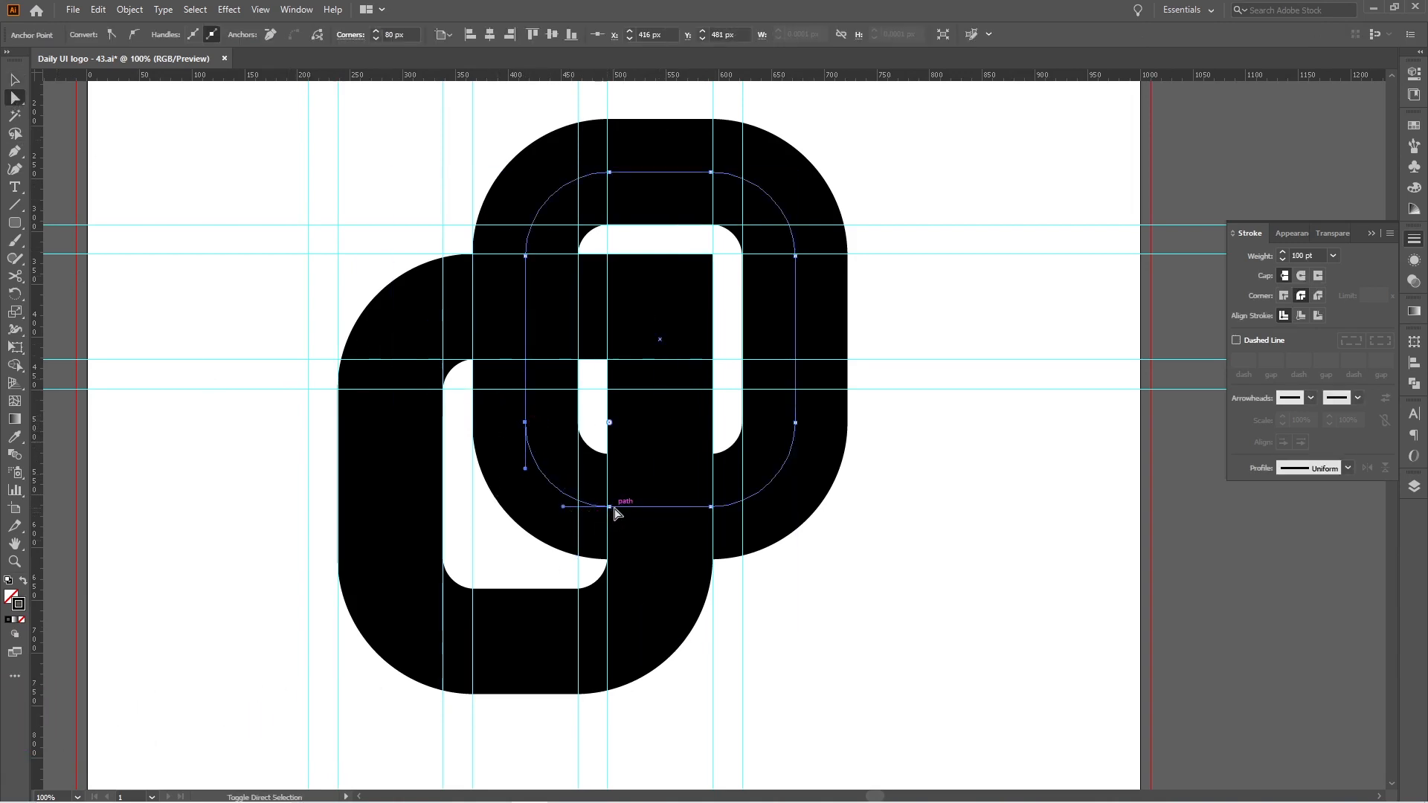
left_click_drag(609, 422, 513, 559)
left_click(17, 85)
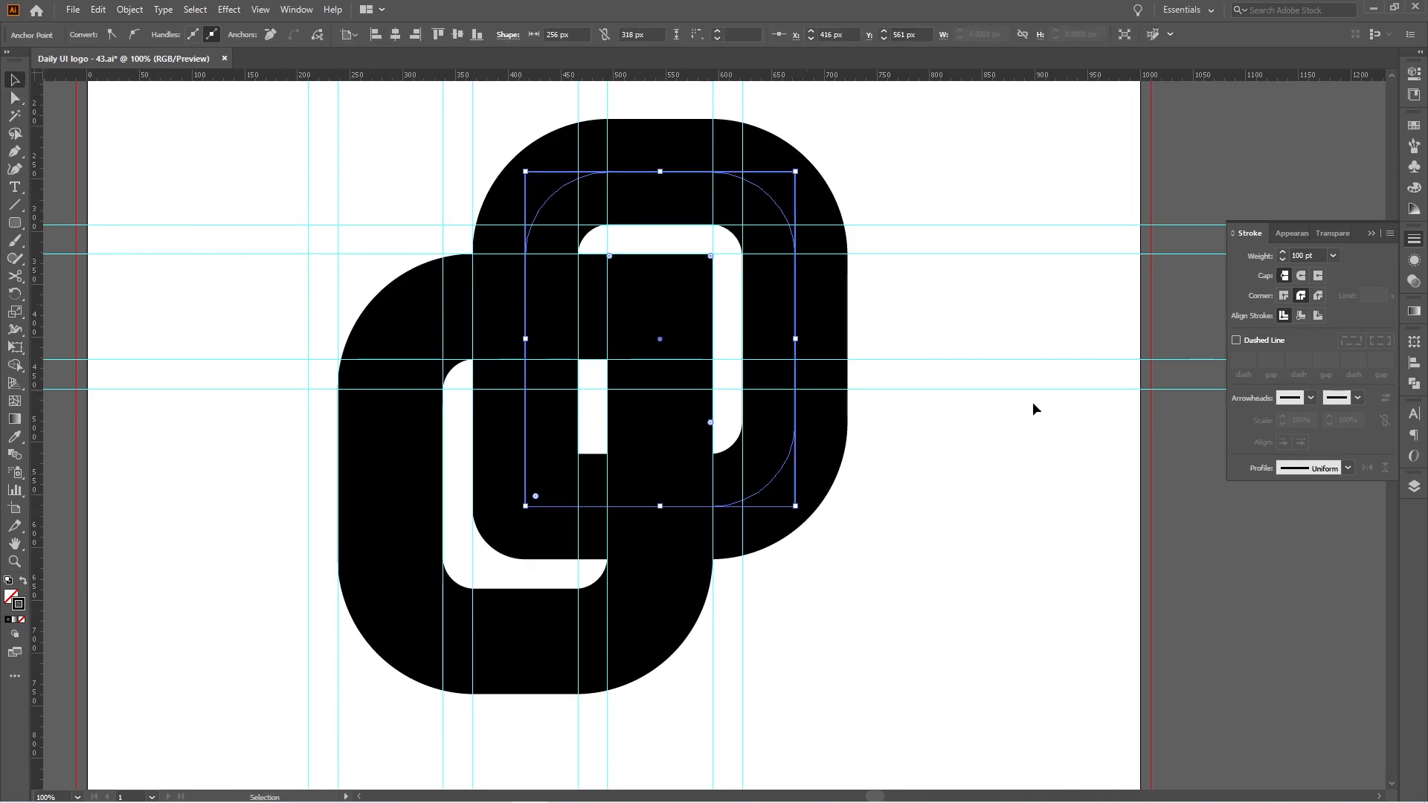
left_click(1285, 296)
left_click(999, 558)
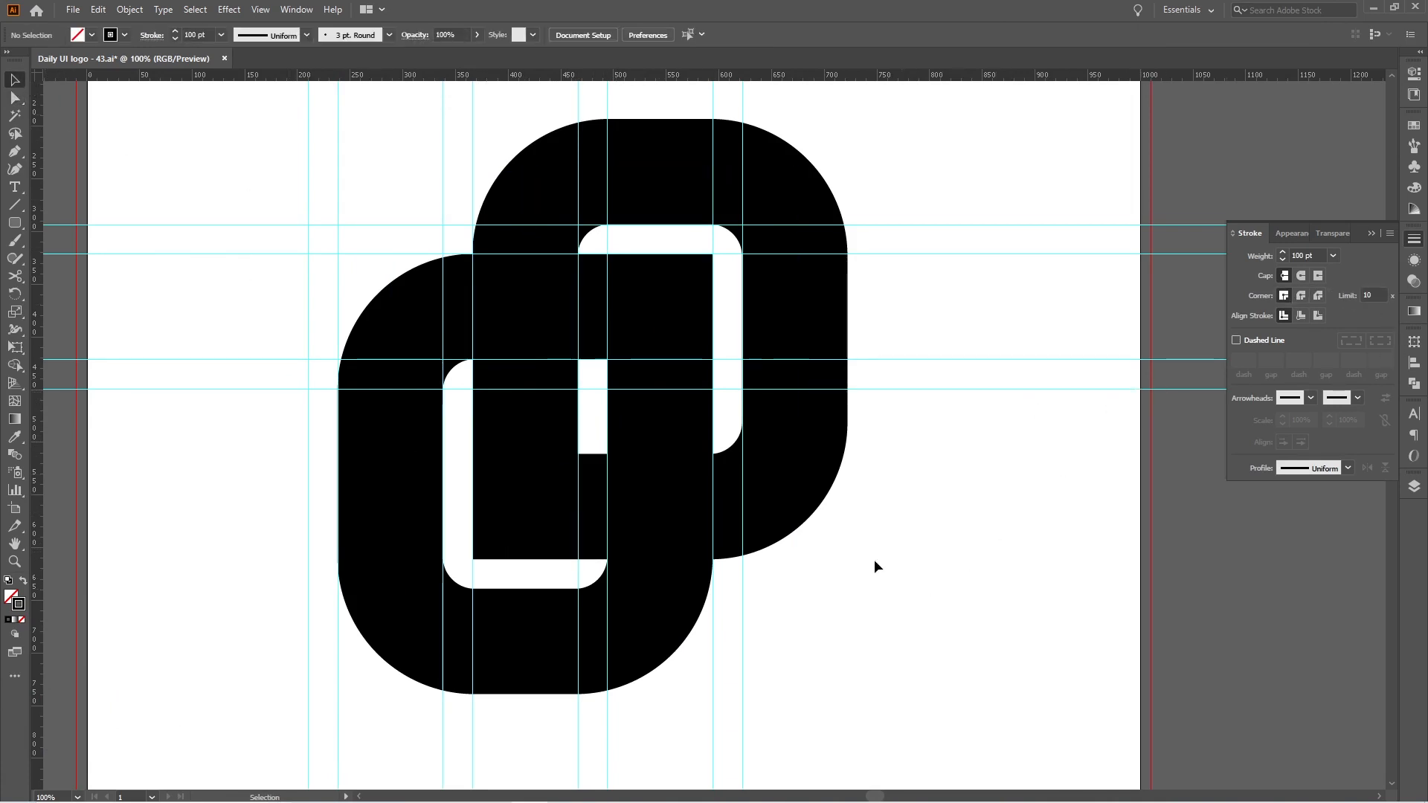
Copy the horizontal guide pair down to the gap between the rear ring's bottom edge and the front ring's inner bottom edge
left_click_drag(521, 492, 538, 448)
left_click_drag(266, 372, 293, 535)
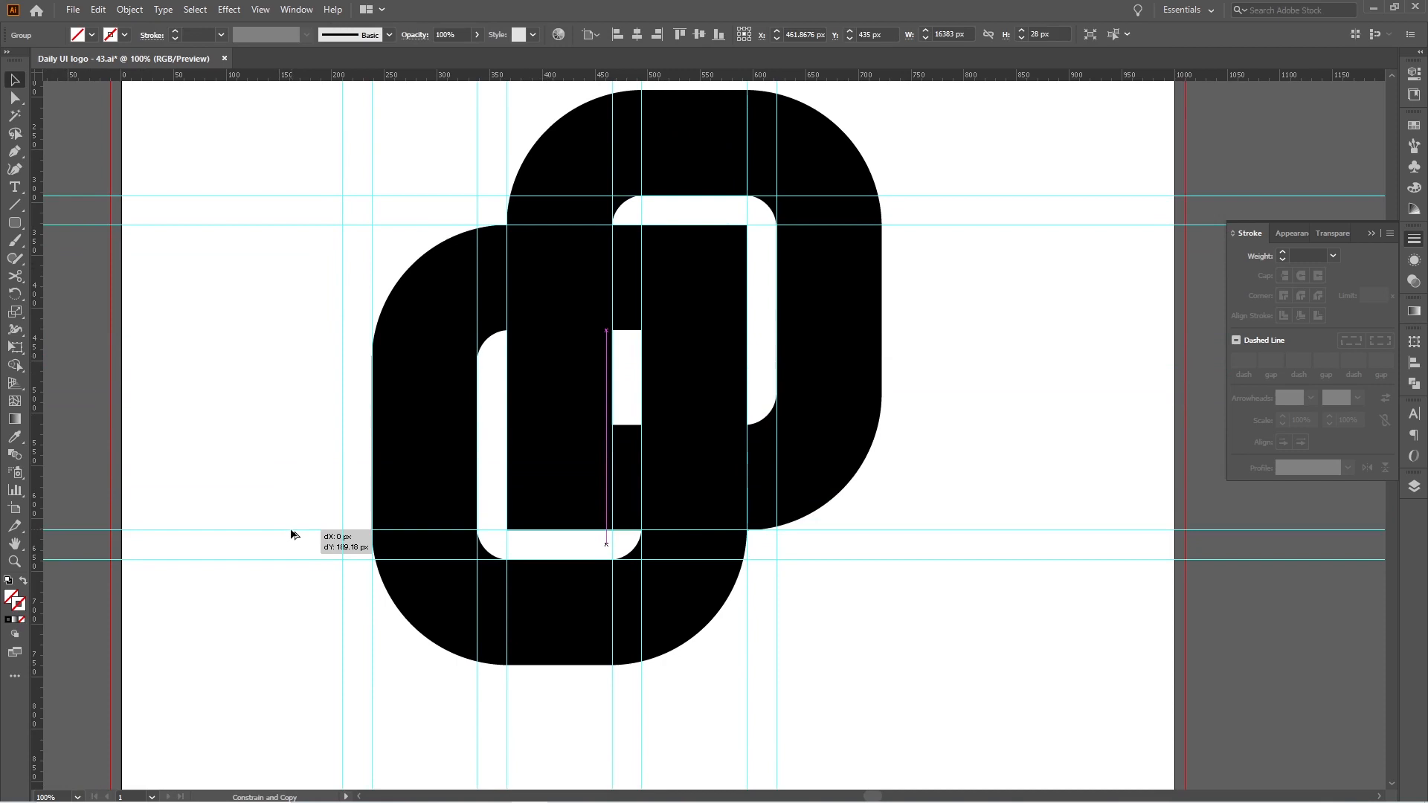
left_click_drag(602, 556, 601, 555)
left_click(887, 627)
left_click_drag(830, 609, 828, 638)
left_click_drag(714, 543, 715, 562)
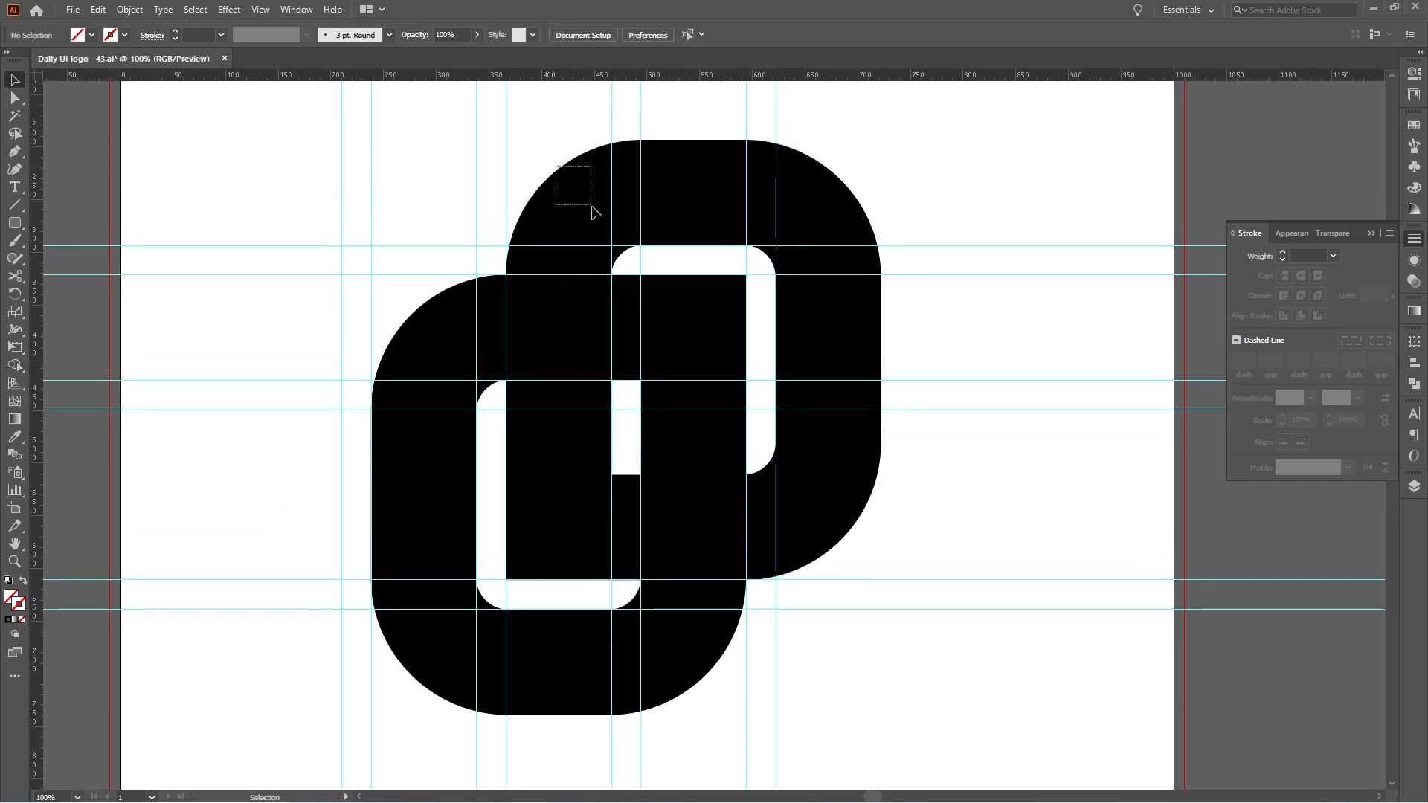
Delete the rear ring's upper-left curve and extend its open top end left to the guide on the front ring's outer left edge
left_click(13, 97)
left_click_drag(588, 220, 590, 223)
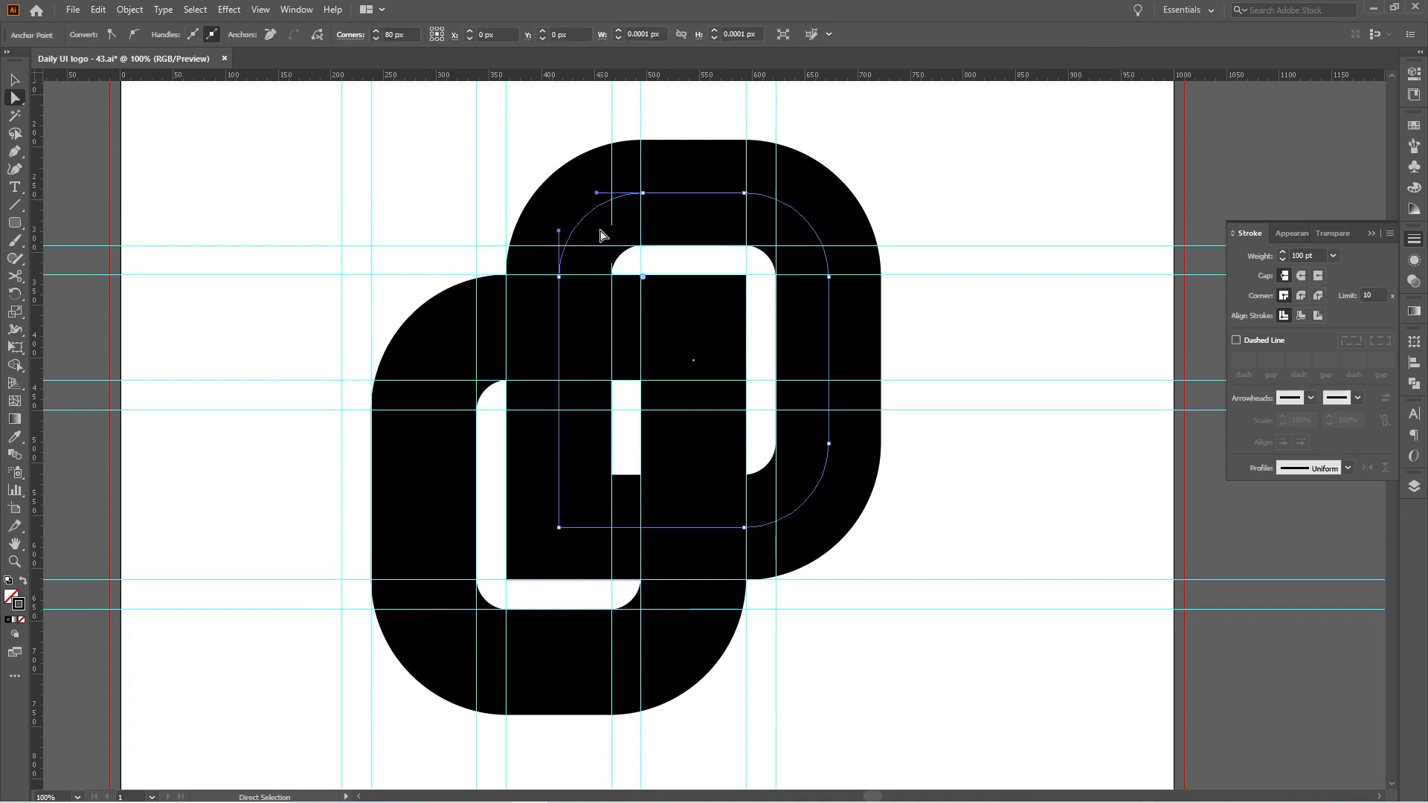
key("Delete")
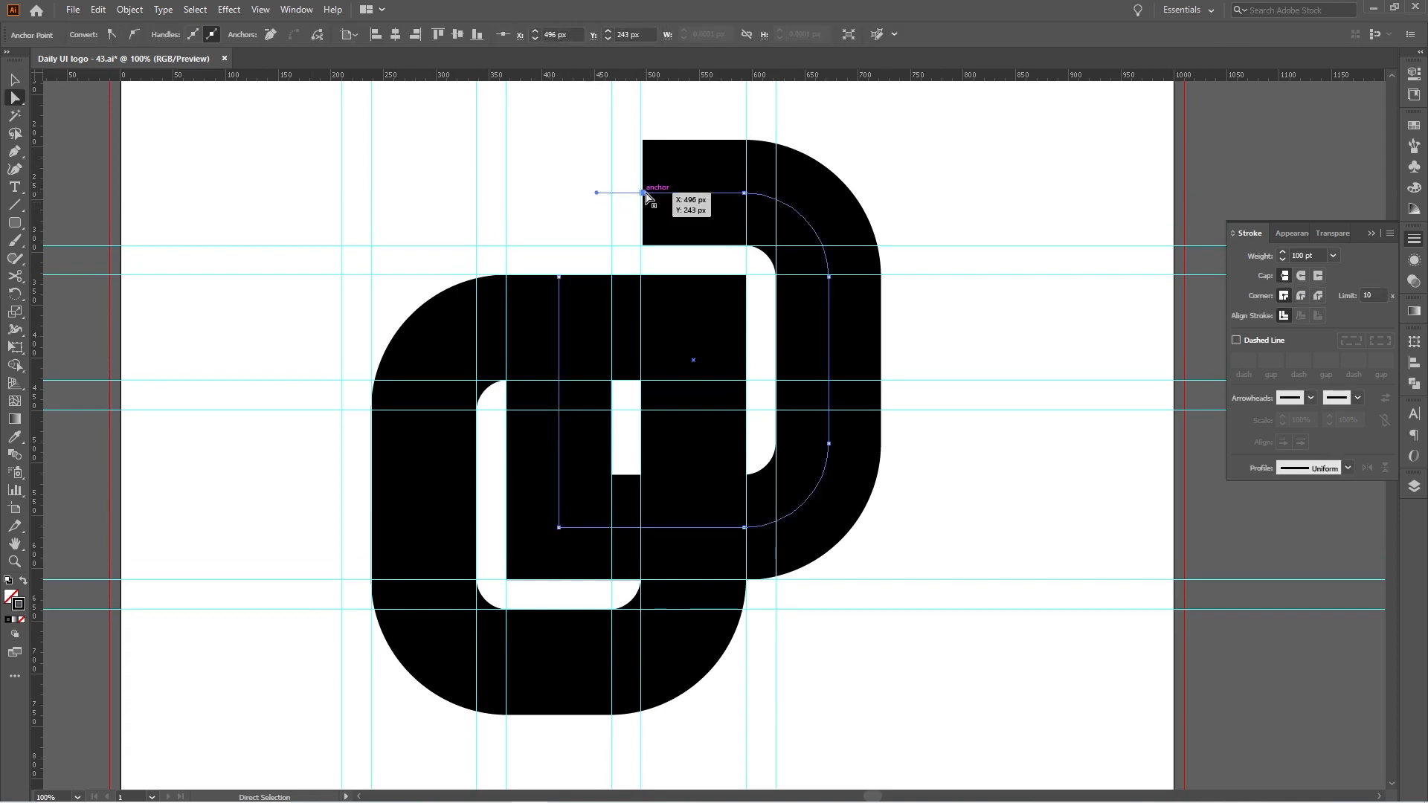
left_click_drag(644, 194, 497, 201)
left_click_drag(372, 201, 372, 200)
left_click_drag(367, 525, 340, 478)
Delete the front ring's top edge with its upper-right curve and extend the right stem up to the second horizontal guide
left_click(557, 288)
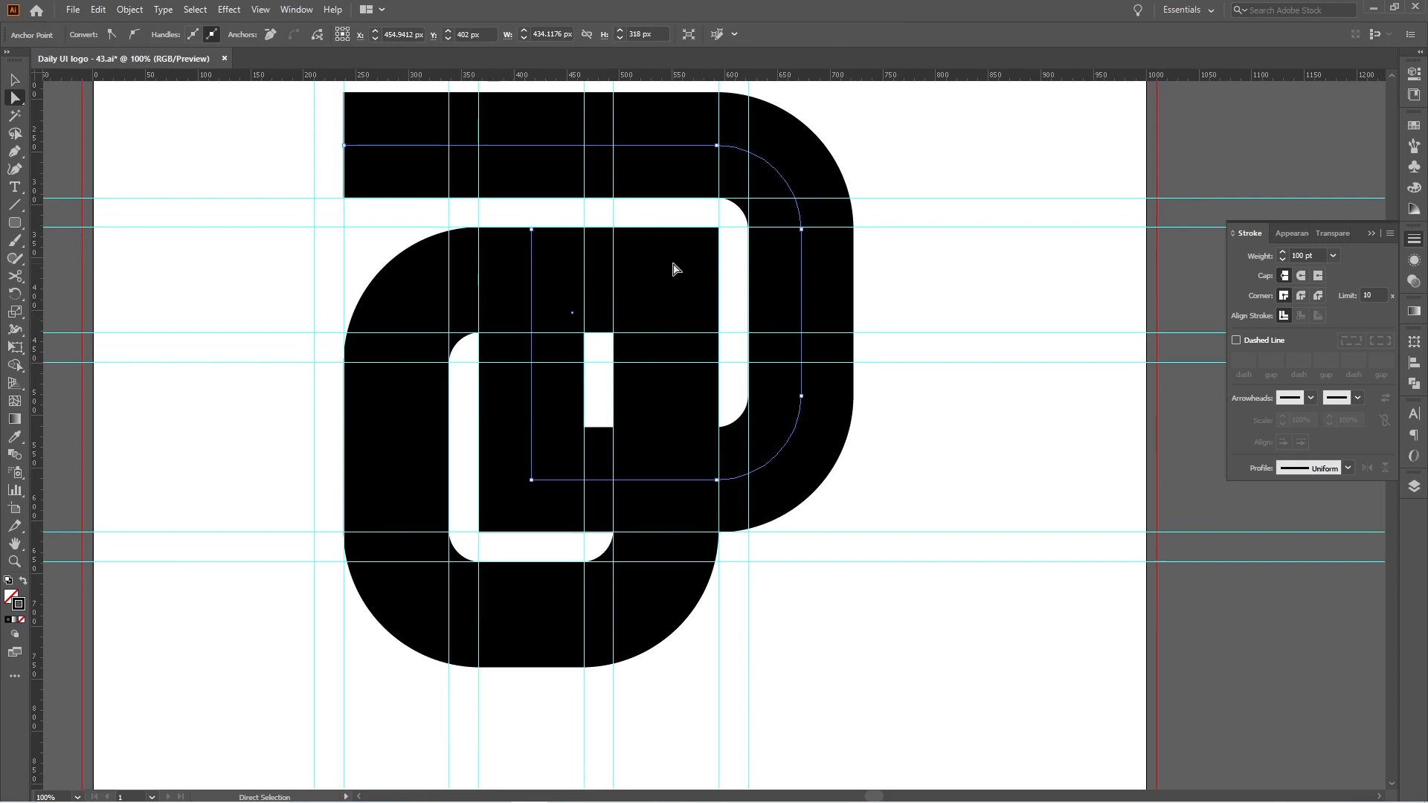
key("ctrl+shift+a")
left_click_drag(592, 266, 607, 305)
key("Delete")
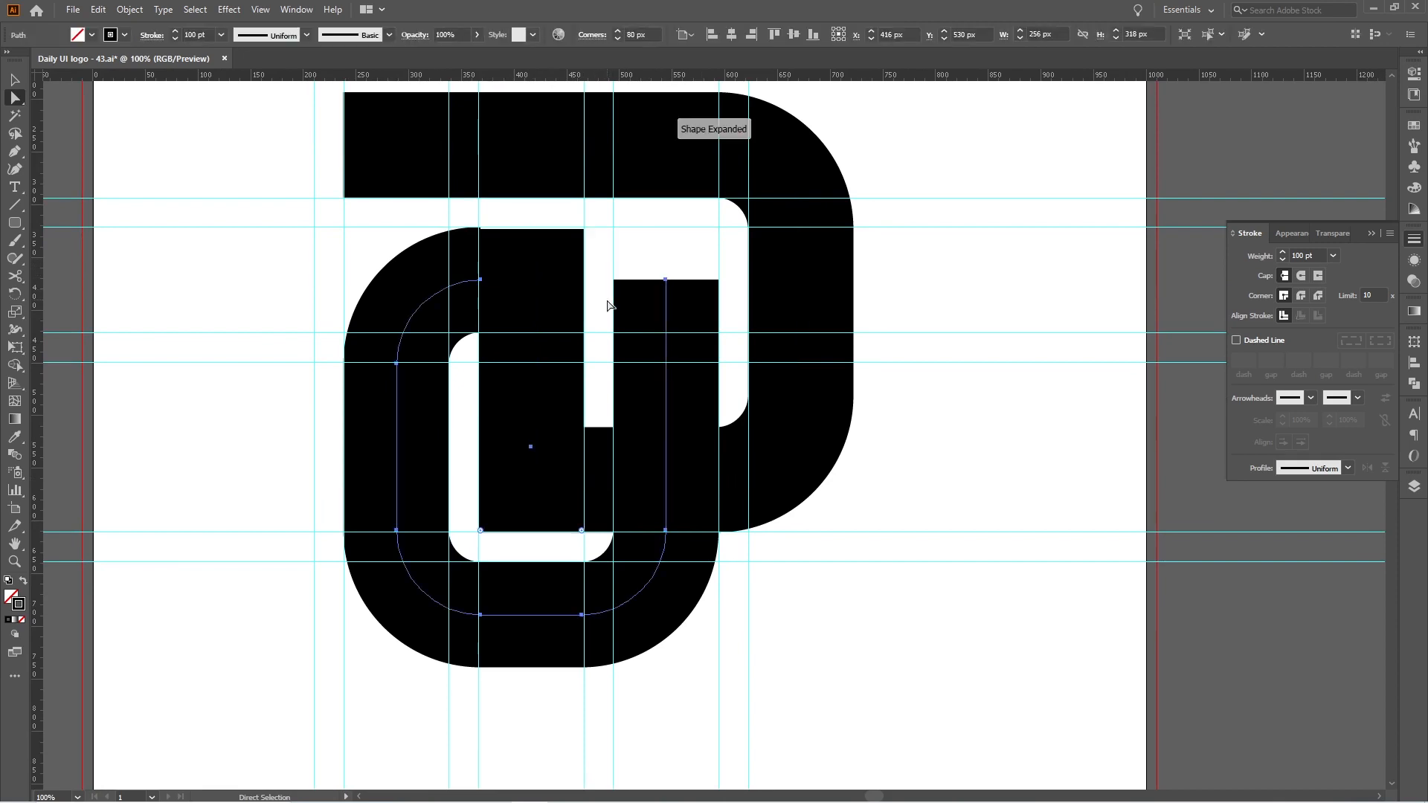
left_click_drag(665, 280, 665, 227)
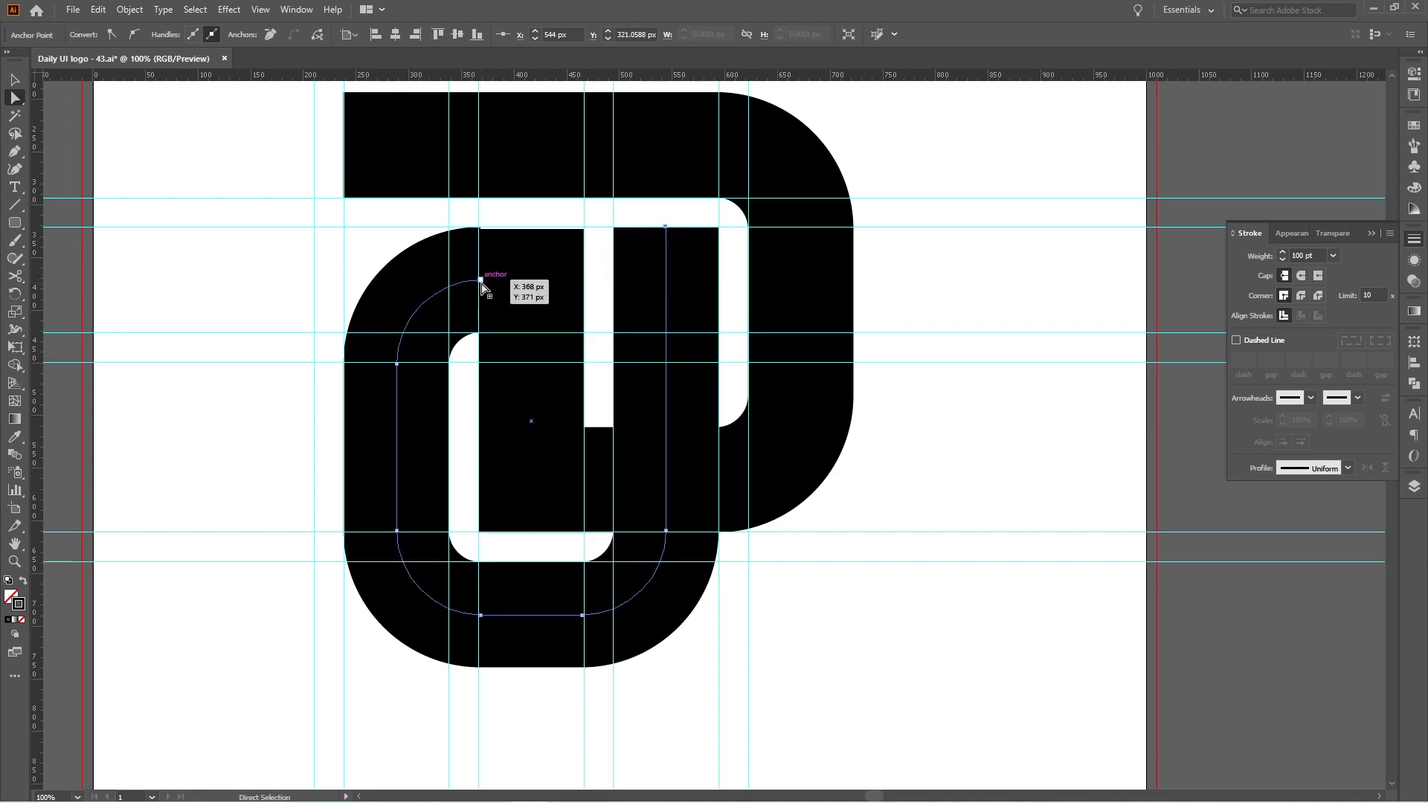
Delete the front ring's upper-left curve and extend its left stem up to the second horizontal guide
key("Delete")
left_click_drag(400, 366, 394, 322)
left_click_drag(396, 233, 398, 232)
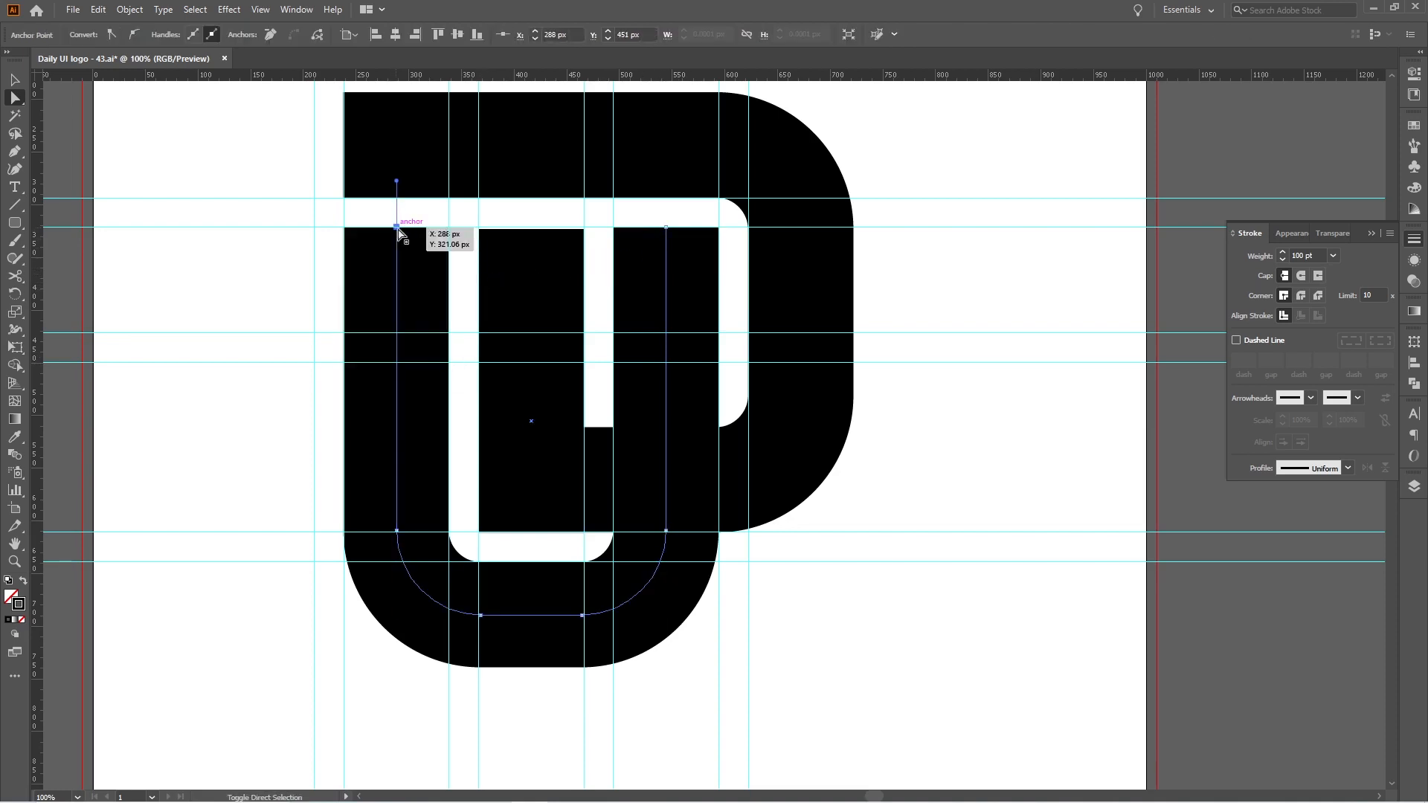
Extend the upper end of the rear ring's left stem so it sits flush with the second horizontal guide
left_click(532, 231)
scroll(532, 231, "up", 3)
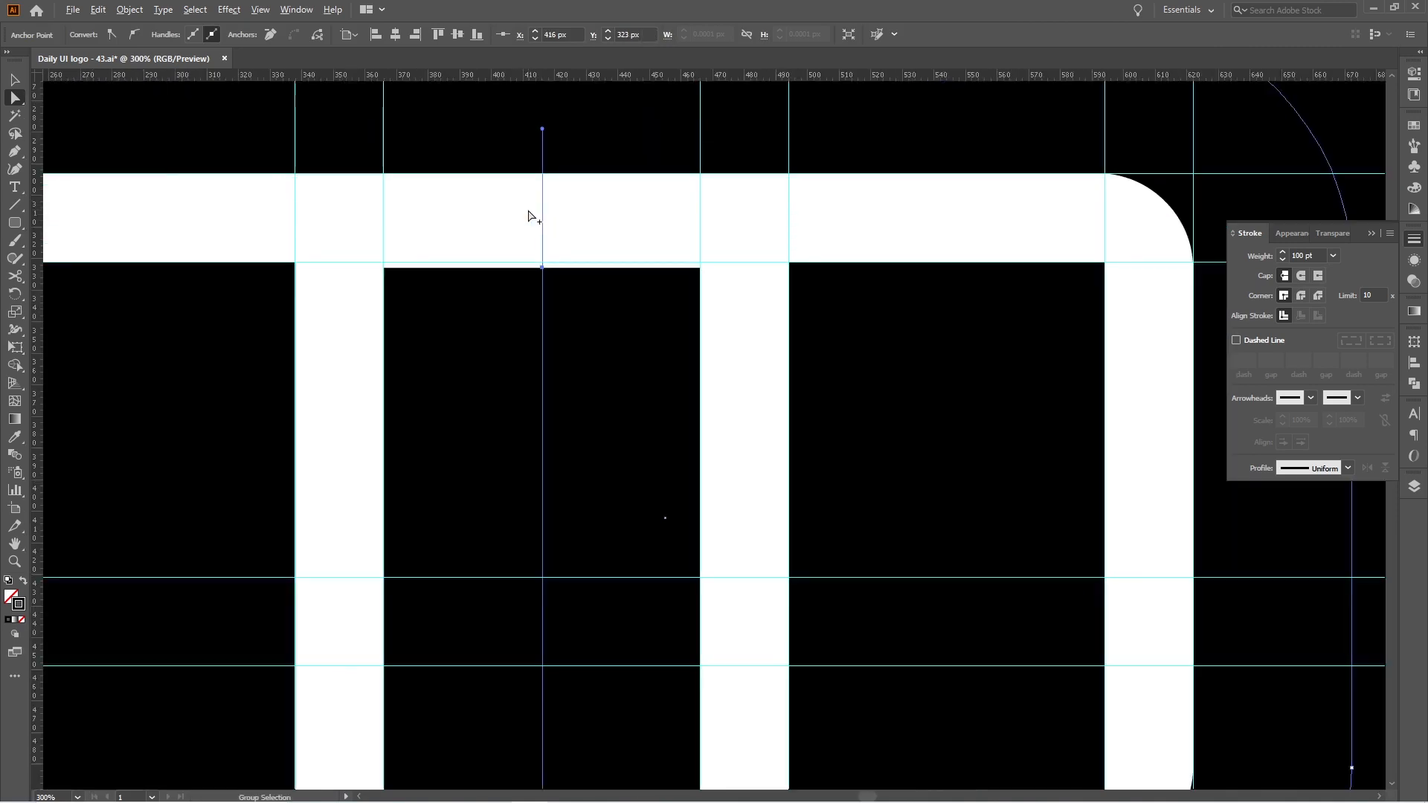
left_click_drag(547, 292, 550, 281)
scroll(725, 335, "down", 2)
scroll(715, 346, "down", 1)
left_click_drag(767, 542, 657, 445)
left_click(648, 480)
scroll(648, 485, "down", 2)
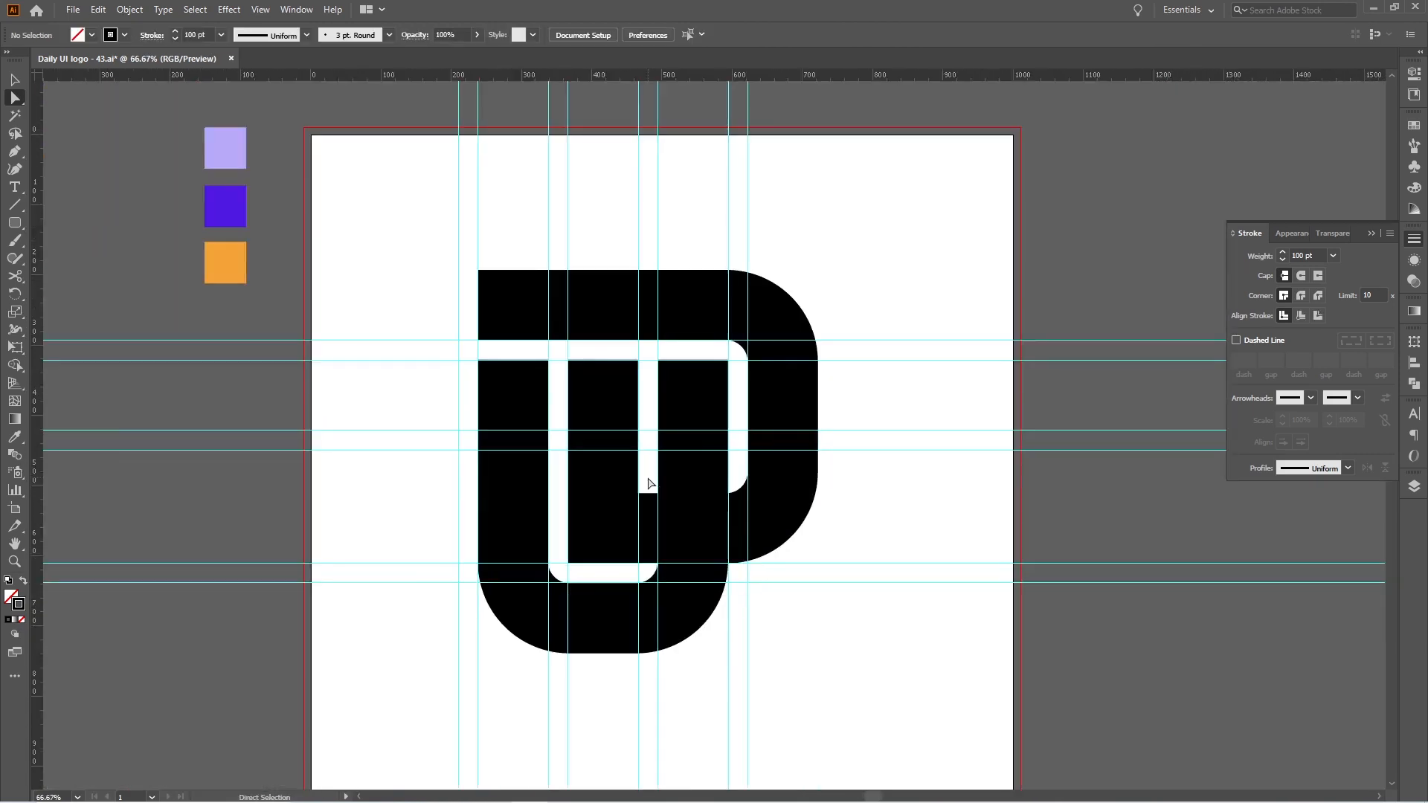
Cut the front shape's right stem with the Scissors tool at the middle pair of horizontal guides and delete the piece between them
left_click_drag(704, 493, 666, 495)
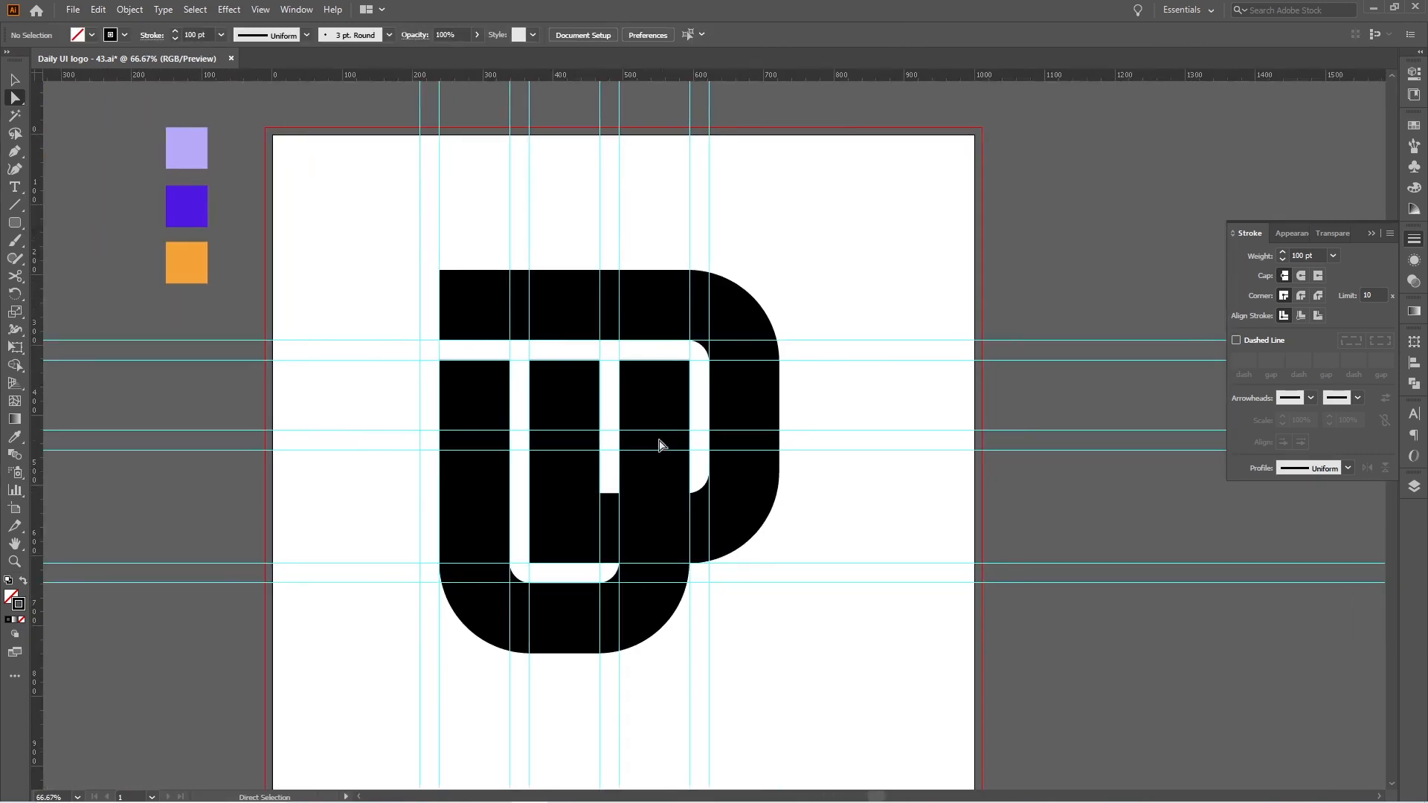
left_click(16, 276)
scroll(741, 435, "up", 10)
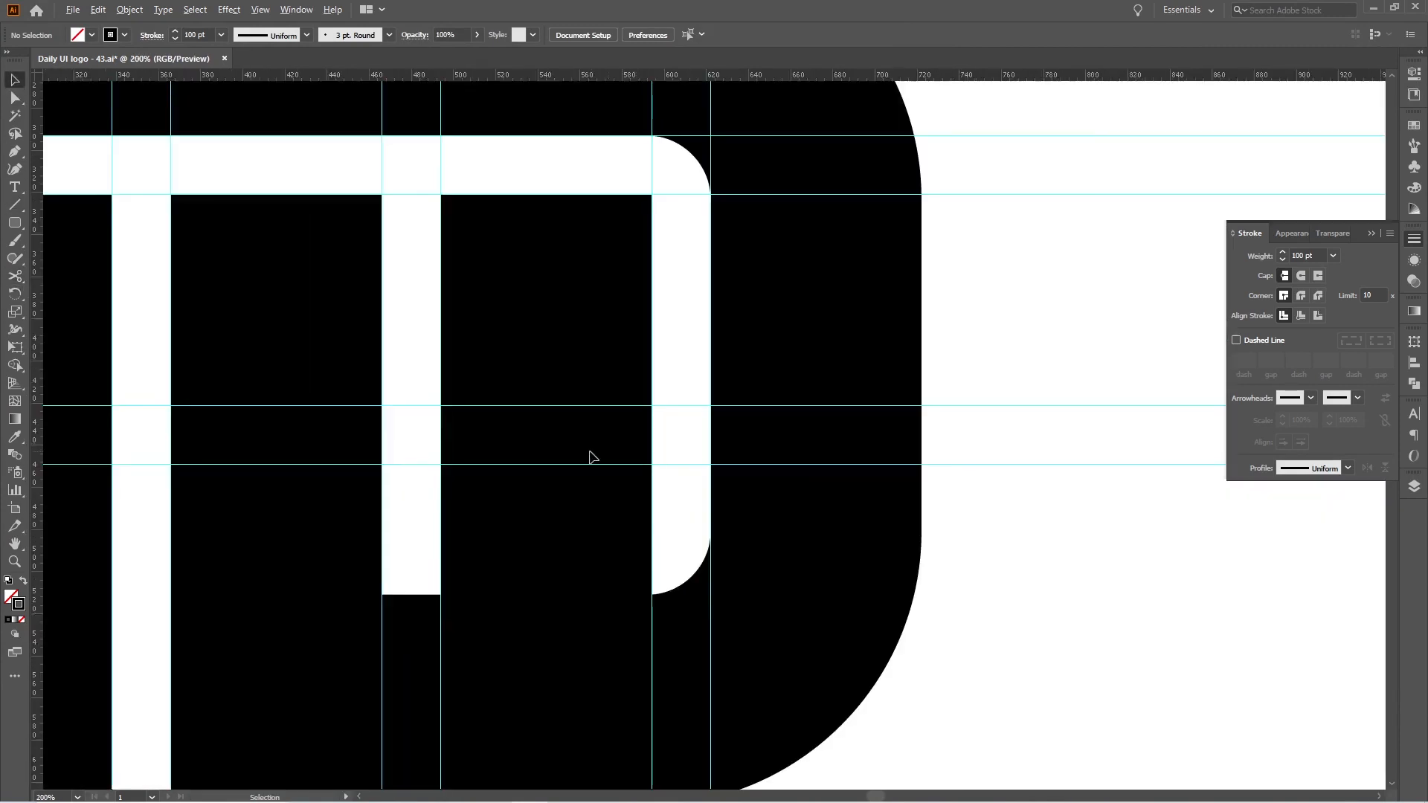
left_click_drag(374, 380, 502, 440)
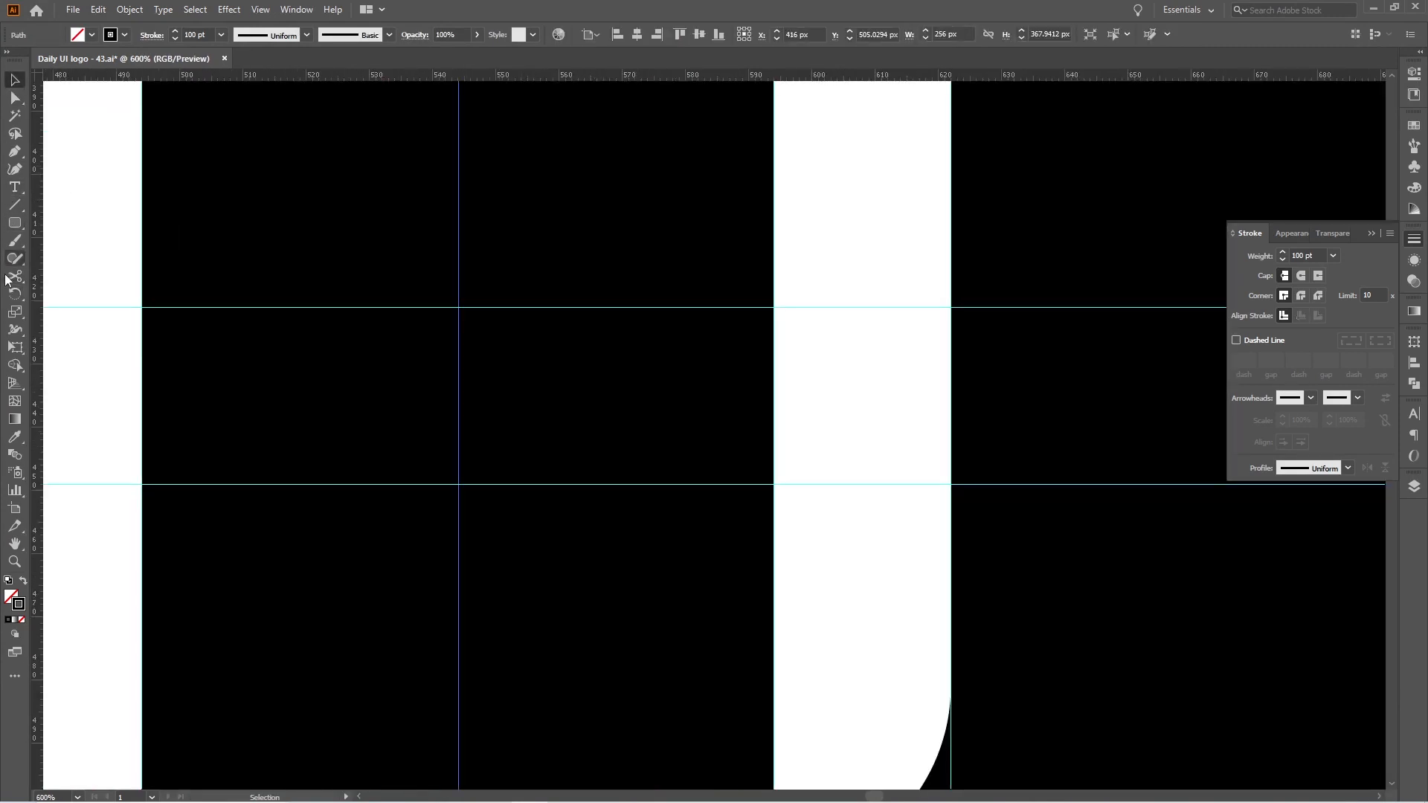
left_click(459, 307)
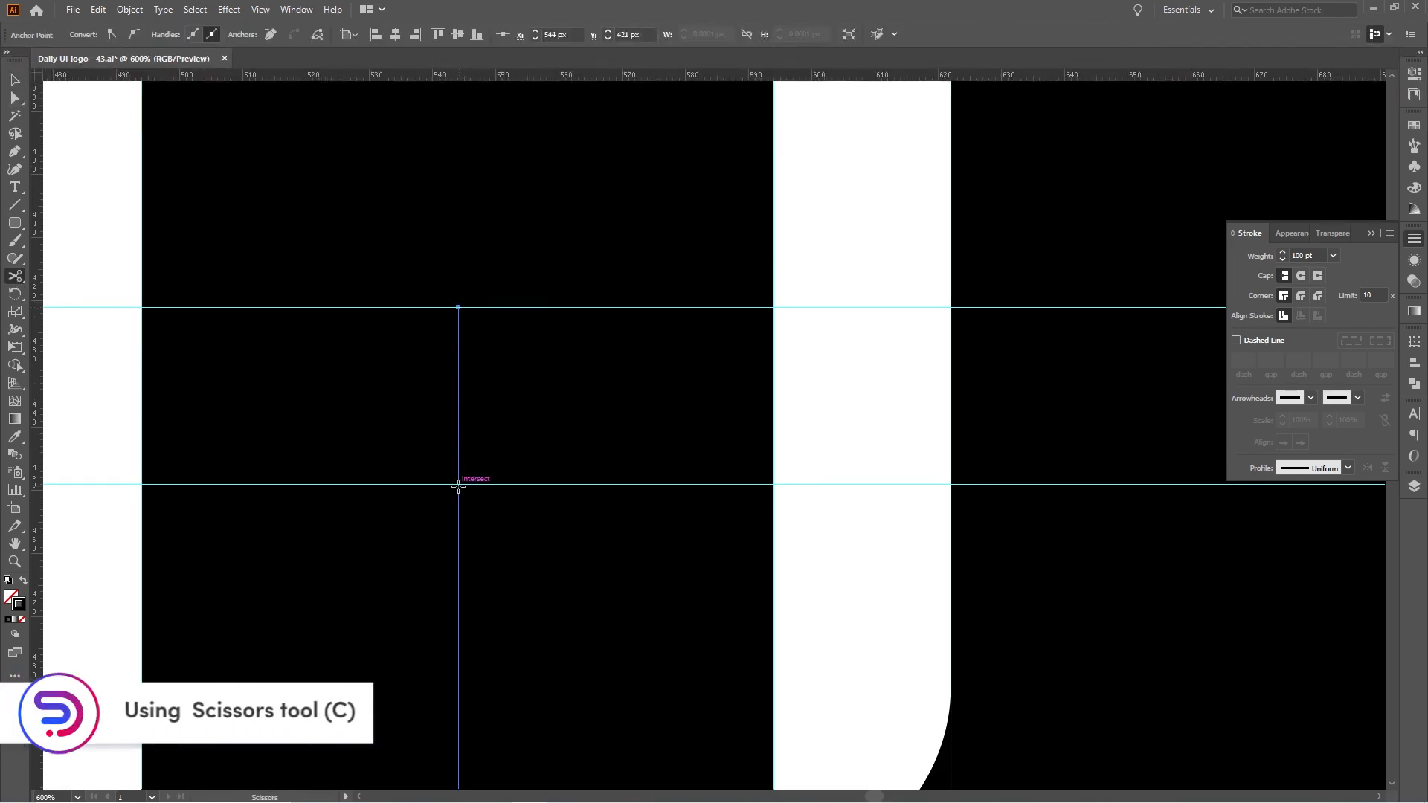
left_click(9, 103)
left_click_drag(429, 407, 406, 414)
key("Delete")
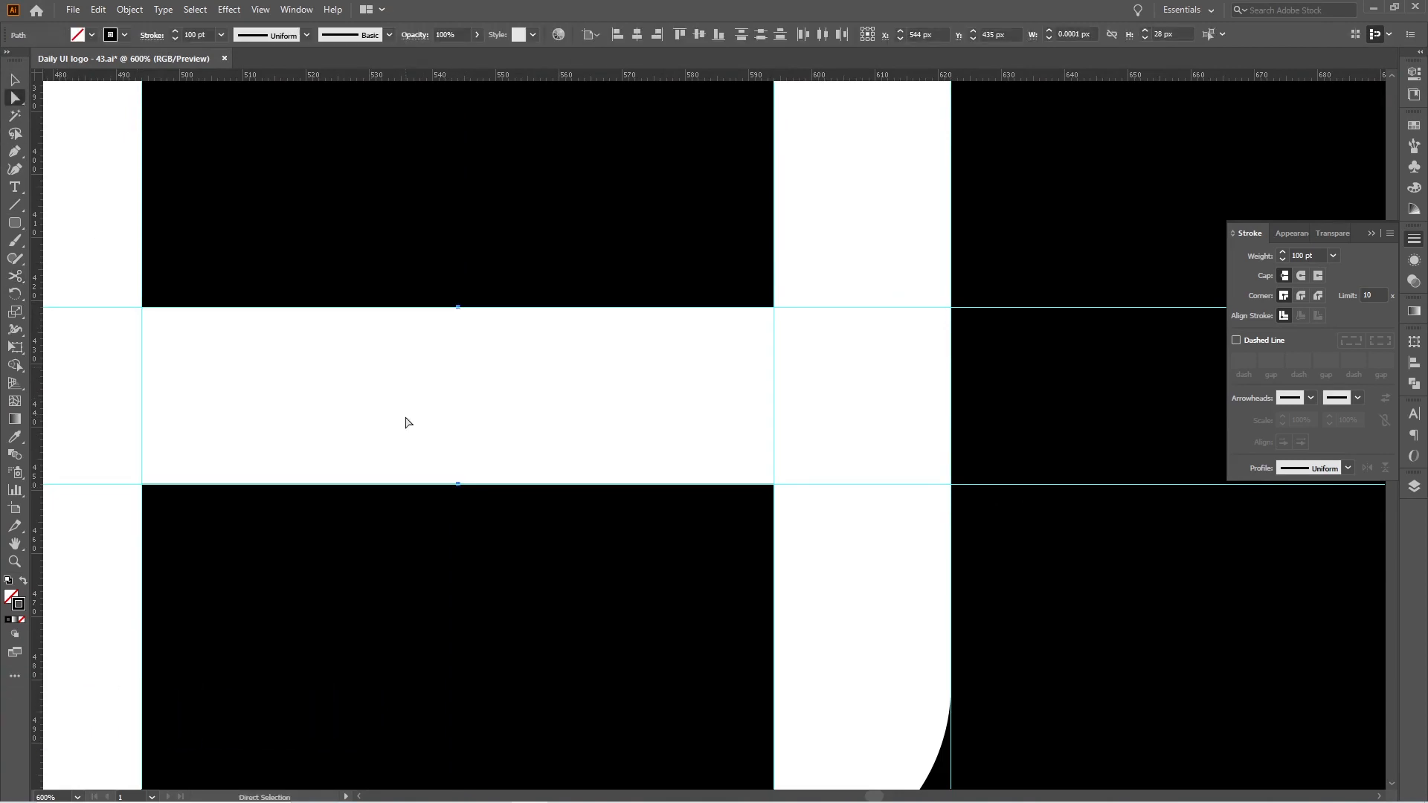
left_click(481, 425)
scroll(651, 461, "down", 5)
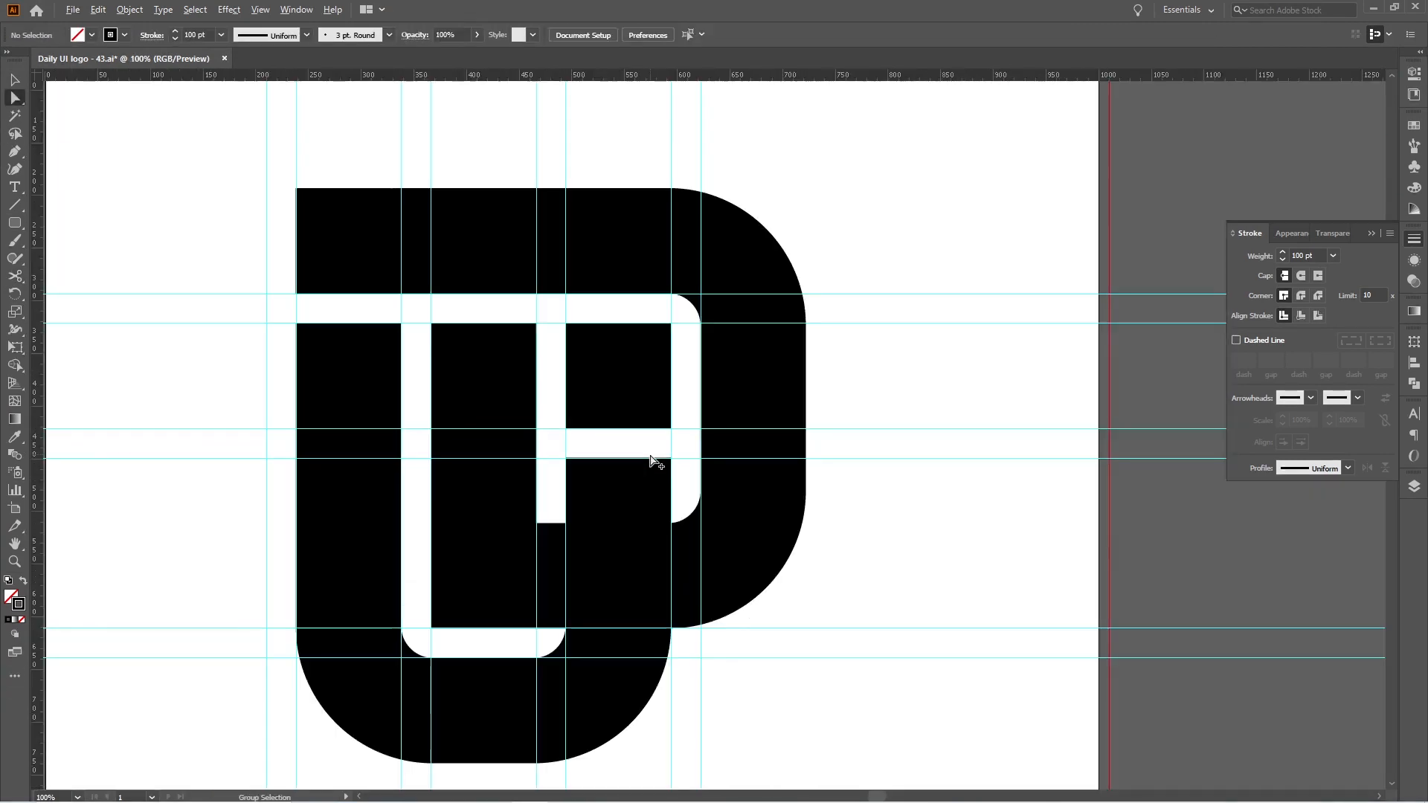
Hide all guides
scroll(443, 491, "down", 1)
key("v")
scroll(485, 447, "down", 1)
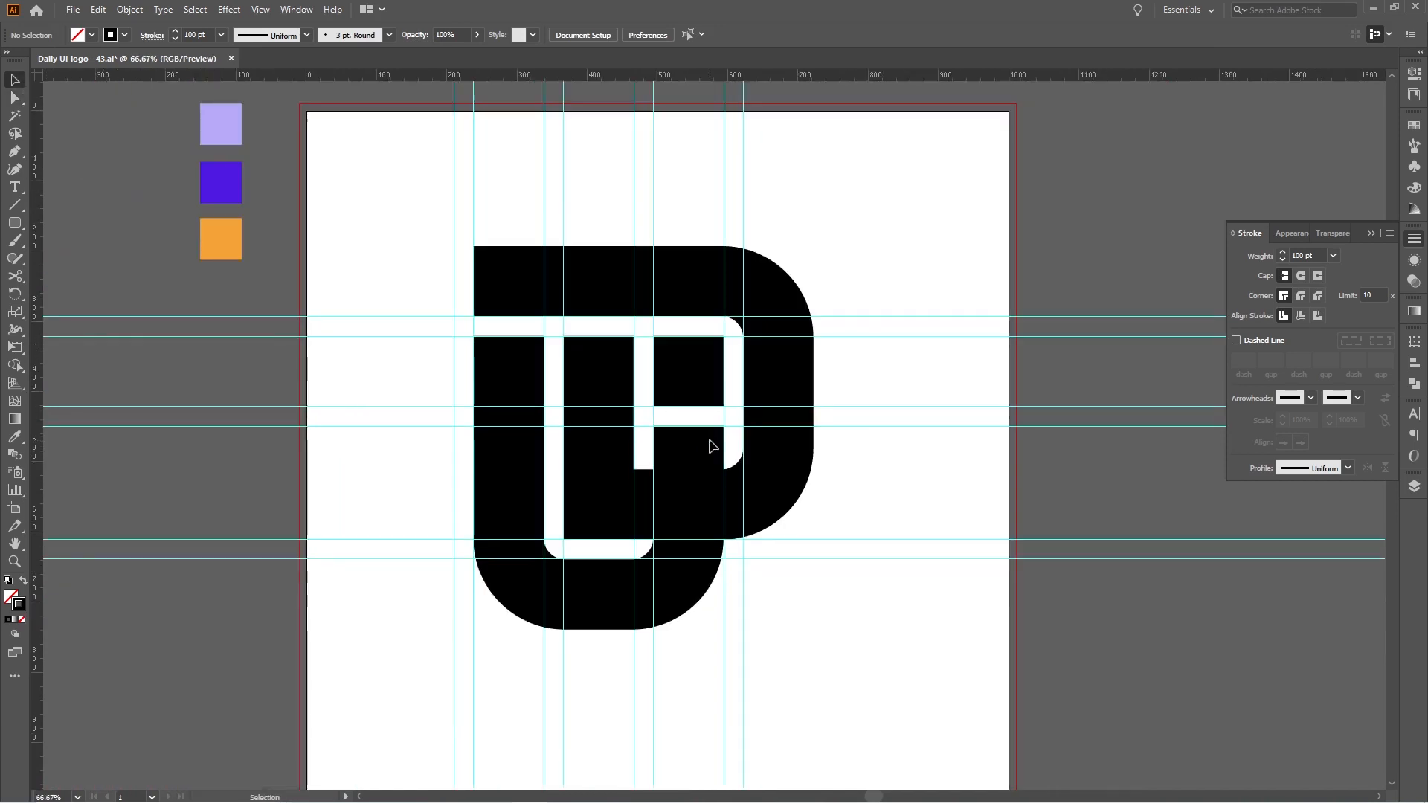
key("ctrl+semicolon")
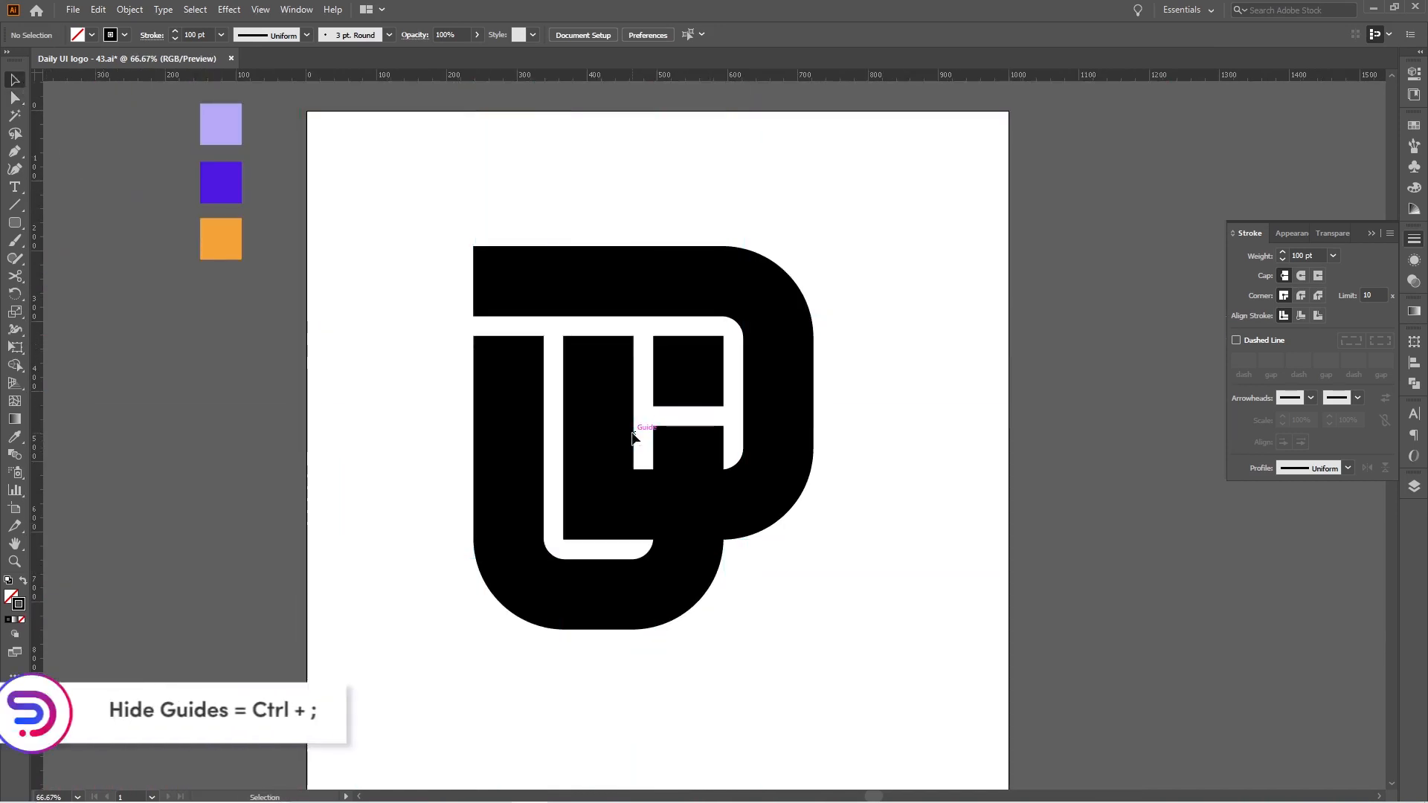
left_click_drag(613, 458, 594, 456)
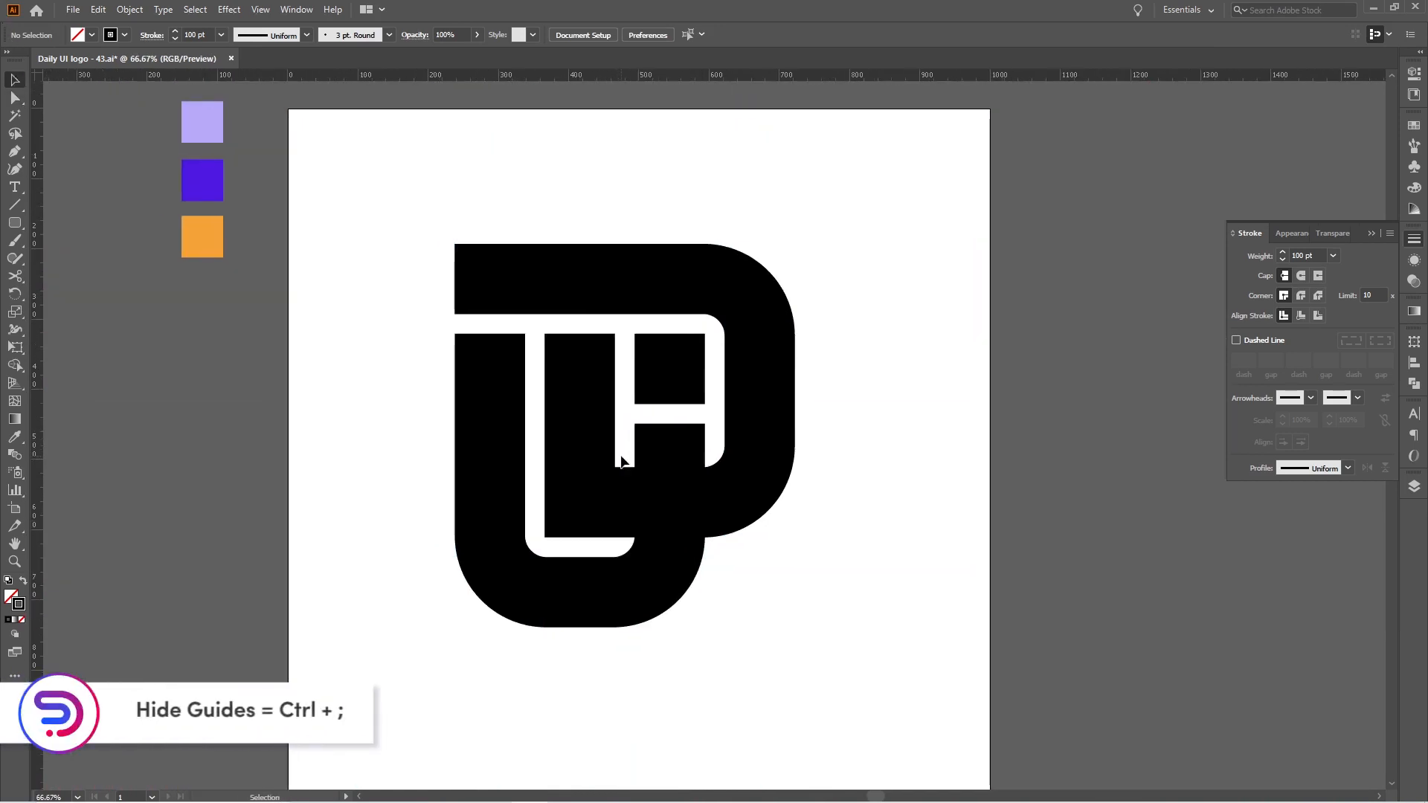
Duplicate the artboard together with its logo to the right, centring the copy at X 1624 px, Y 500 px
left_click_drag(474, 421, 524, 504)
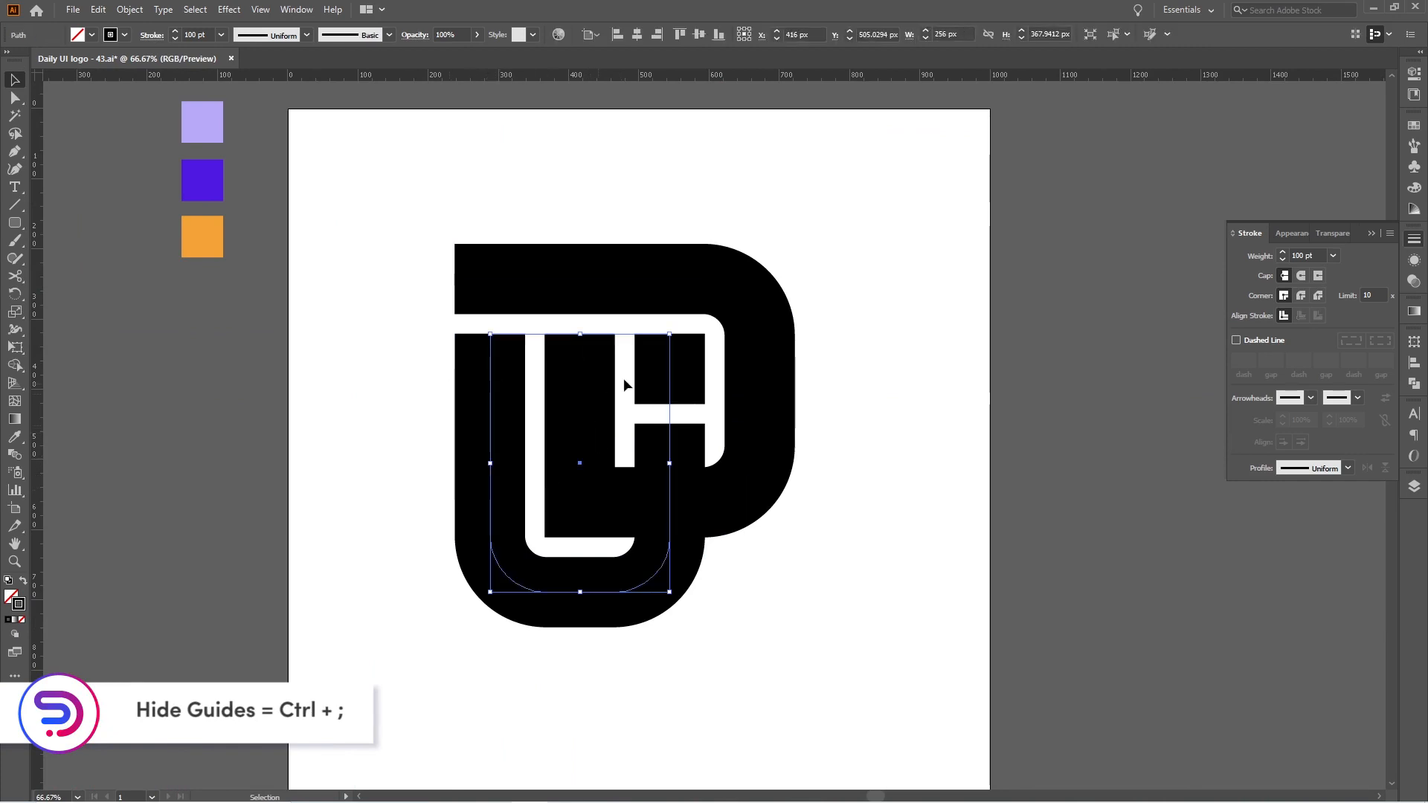
left_click_drag(373, 177, 743, 622)
key("ctrl+minus")
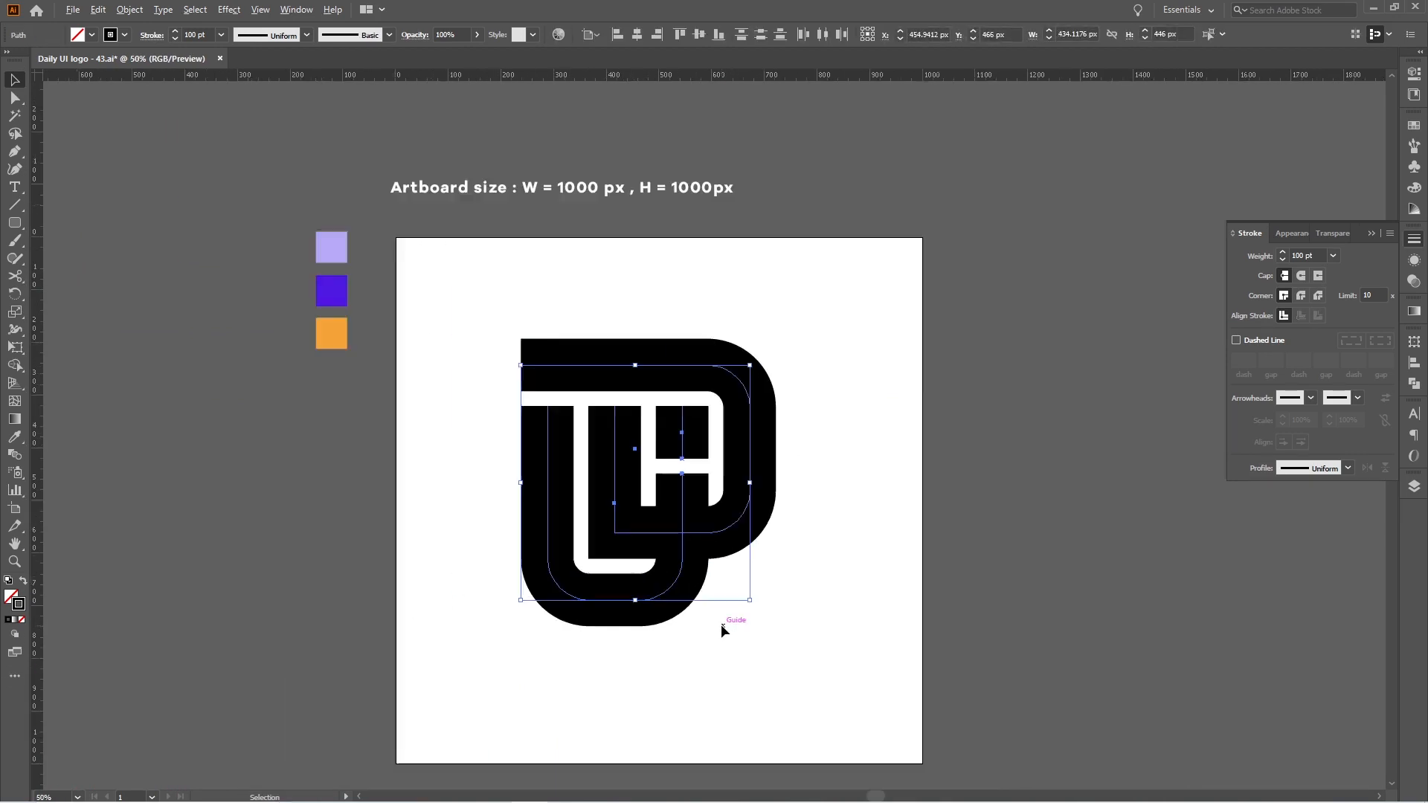
left_click_drag(829, 590, 430, 573)
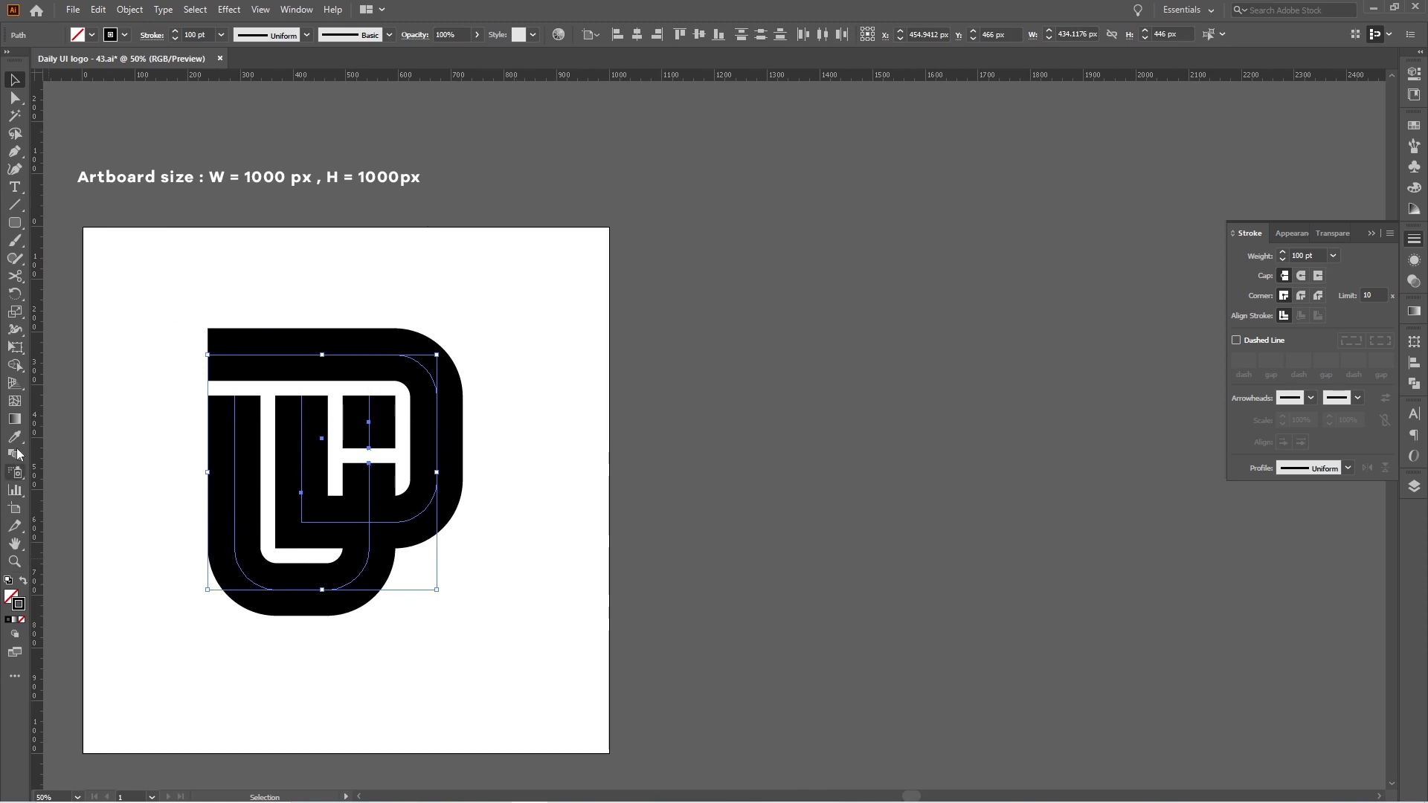
left_click(15, 509)
left_click_drag(281, 309, 881, 343)
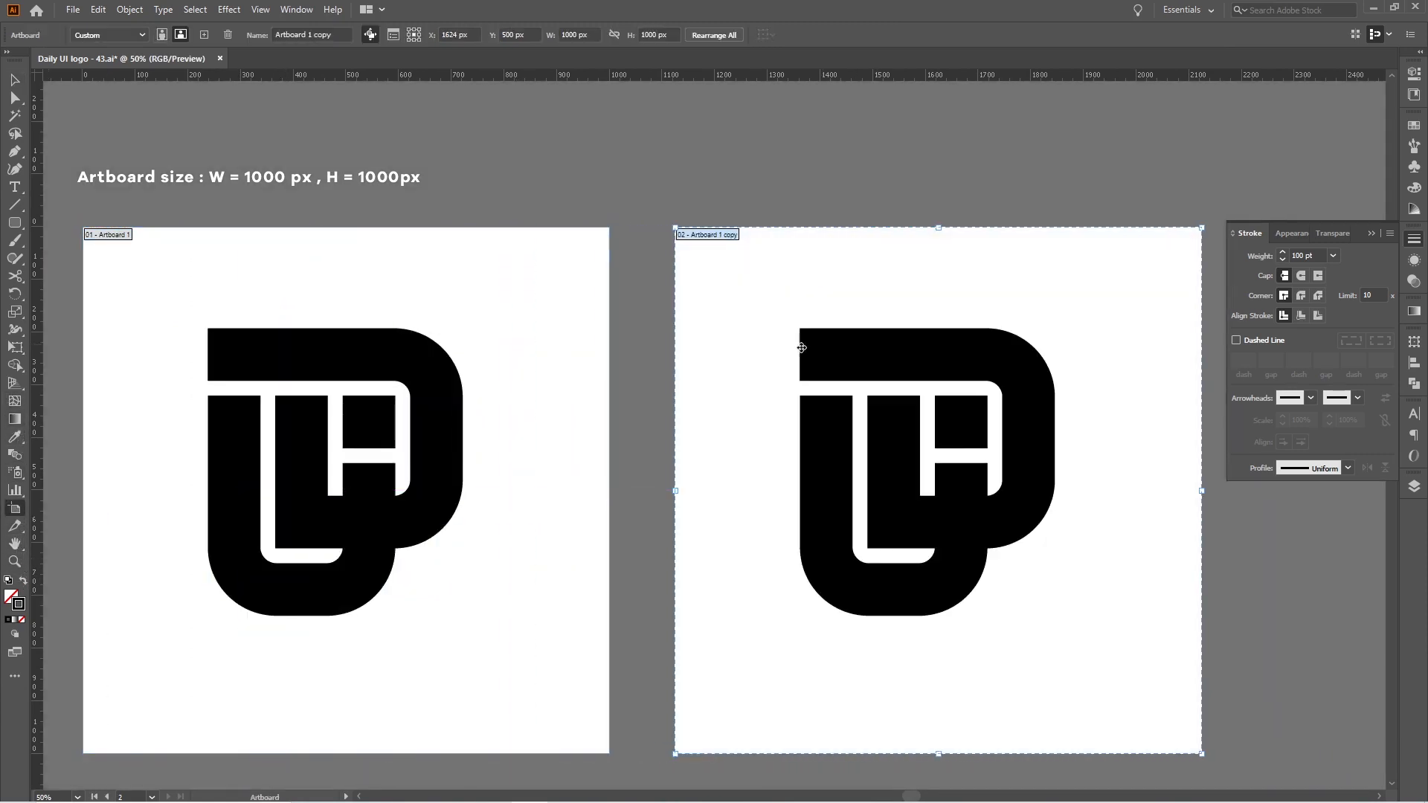
Group the logo parts on the copied artboard and centre the group horizontally and vertically on it
left_click(15, 81)
left_click_drag(906, 247, 645, 221)
key("ctrl+=")
left_click_drag(413, 189, 882, 663)
key("ctrl+g")
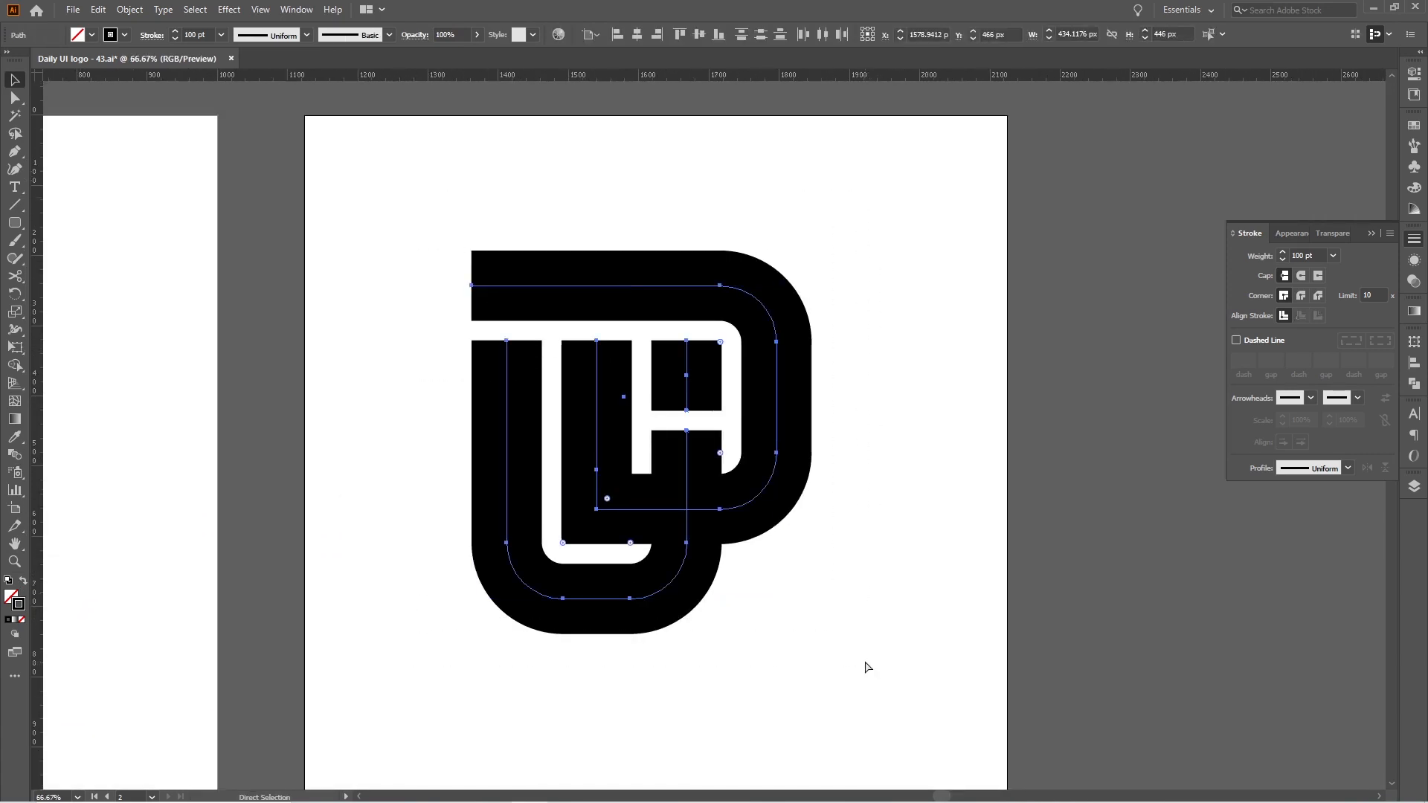
left_click(638, 35)
left_click(700, 35)
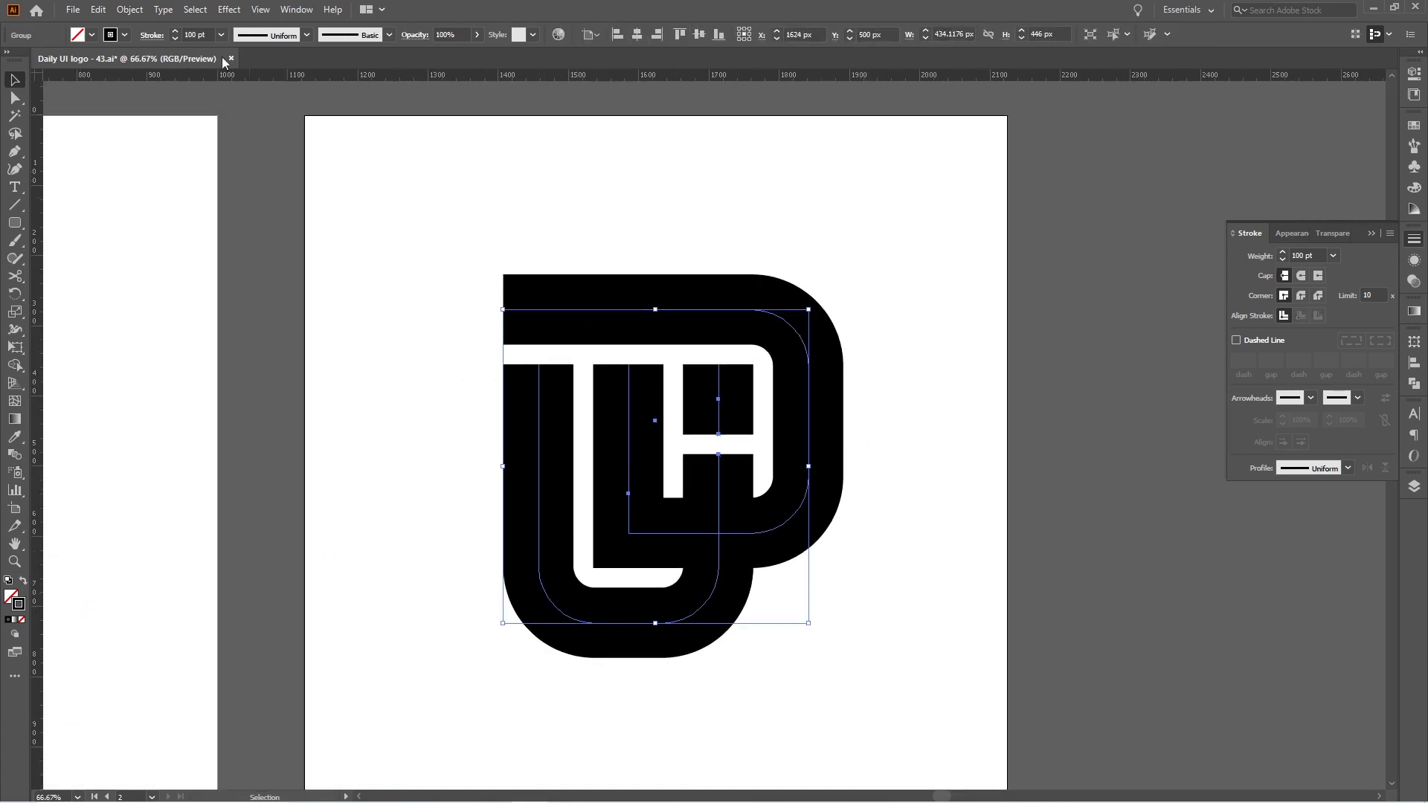
Expand the grouped logo with Fill and Stroke enabled
left_click(136, 12)
left_click(171, 185)
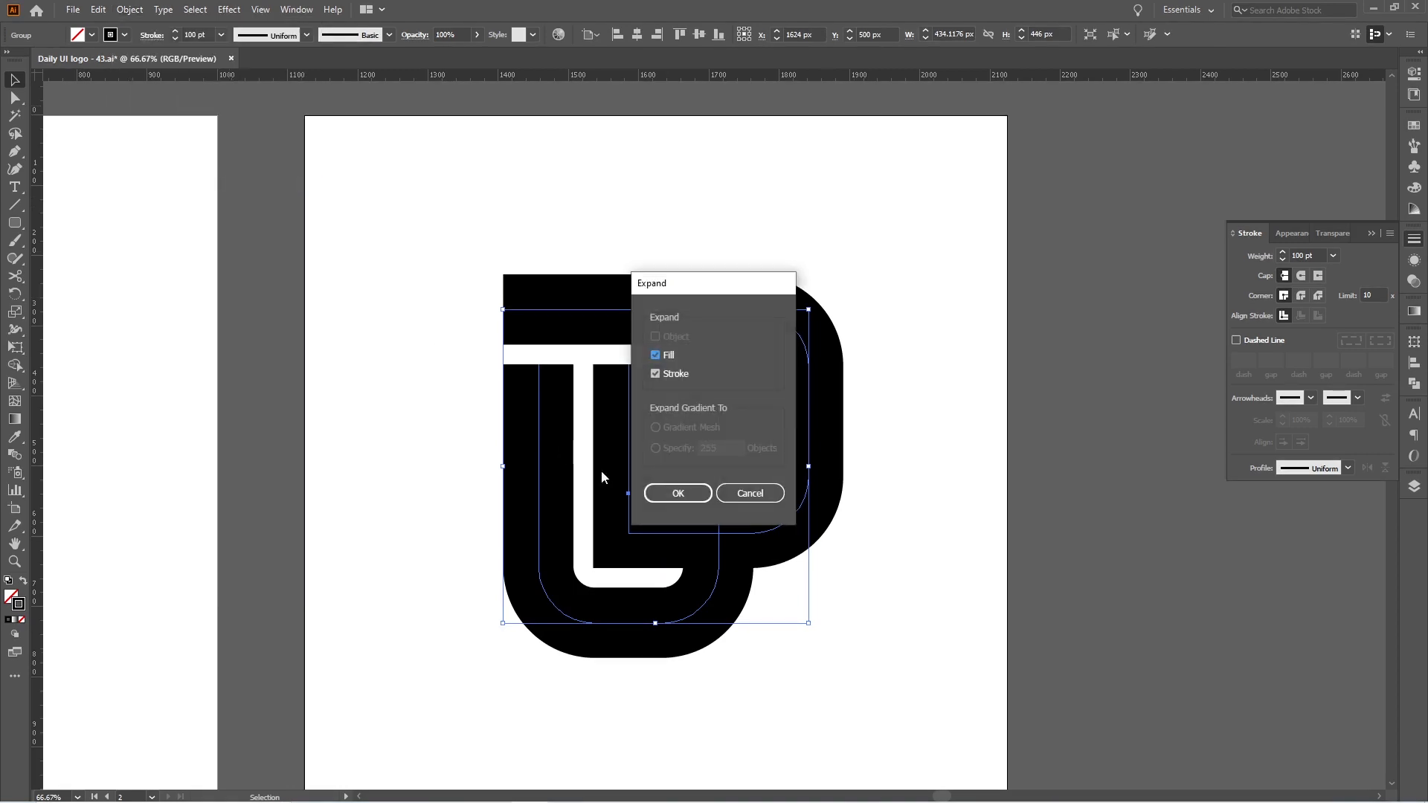
left_click(678, 494)
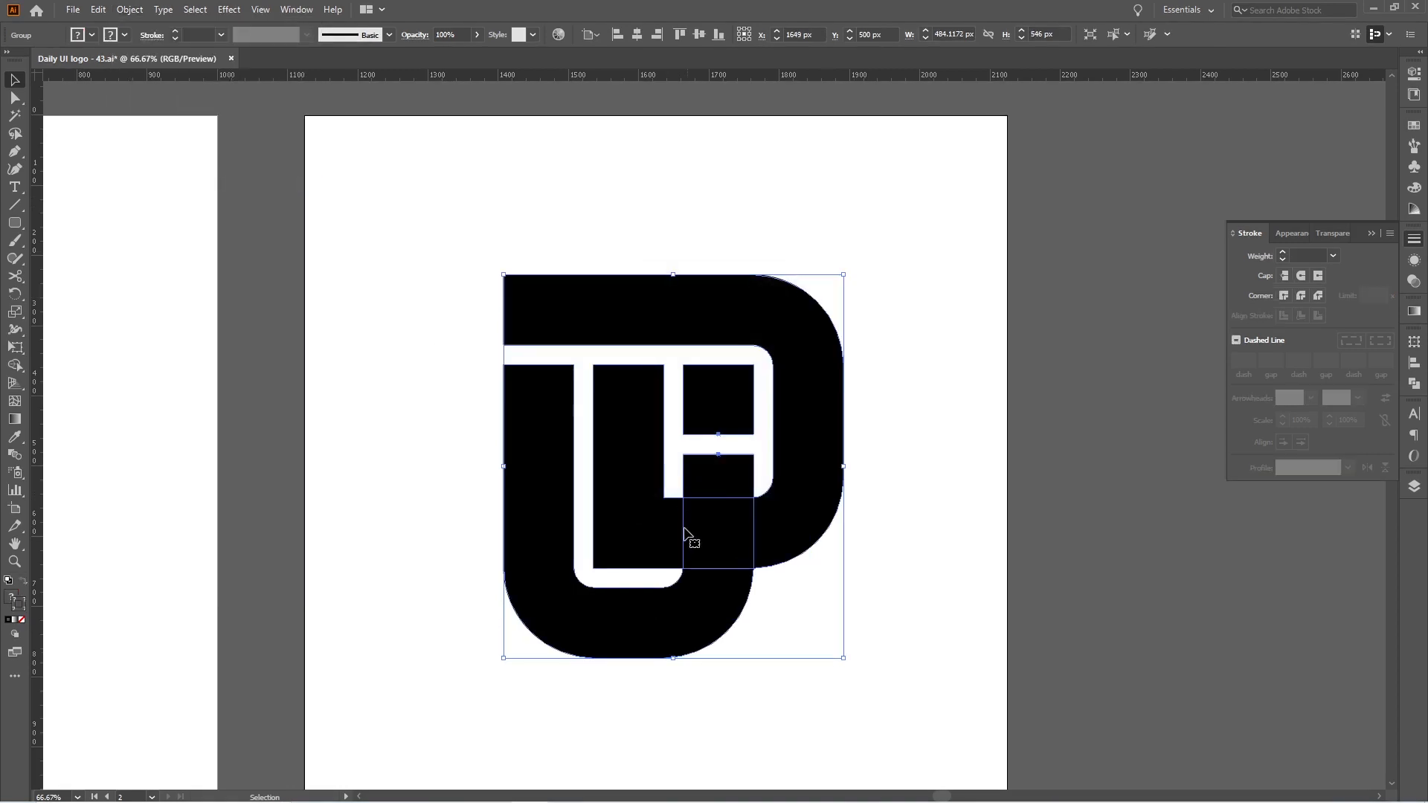
left_click(861, 544)
Round the stems' and top bar's end corners, the small square's corners and the inner lower-left corner to about 5.56 px
scroll(811, 541, "up", 1)
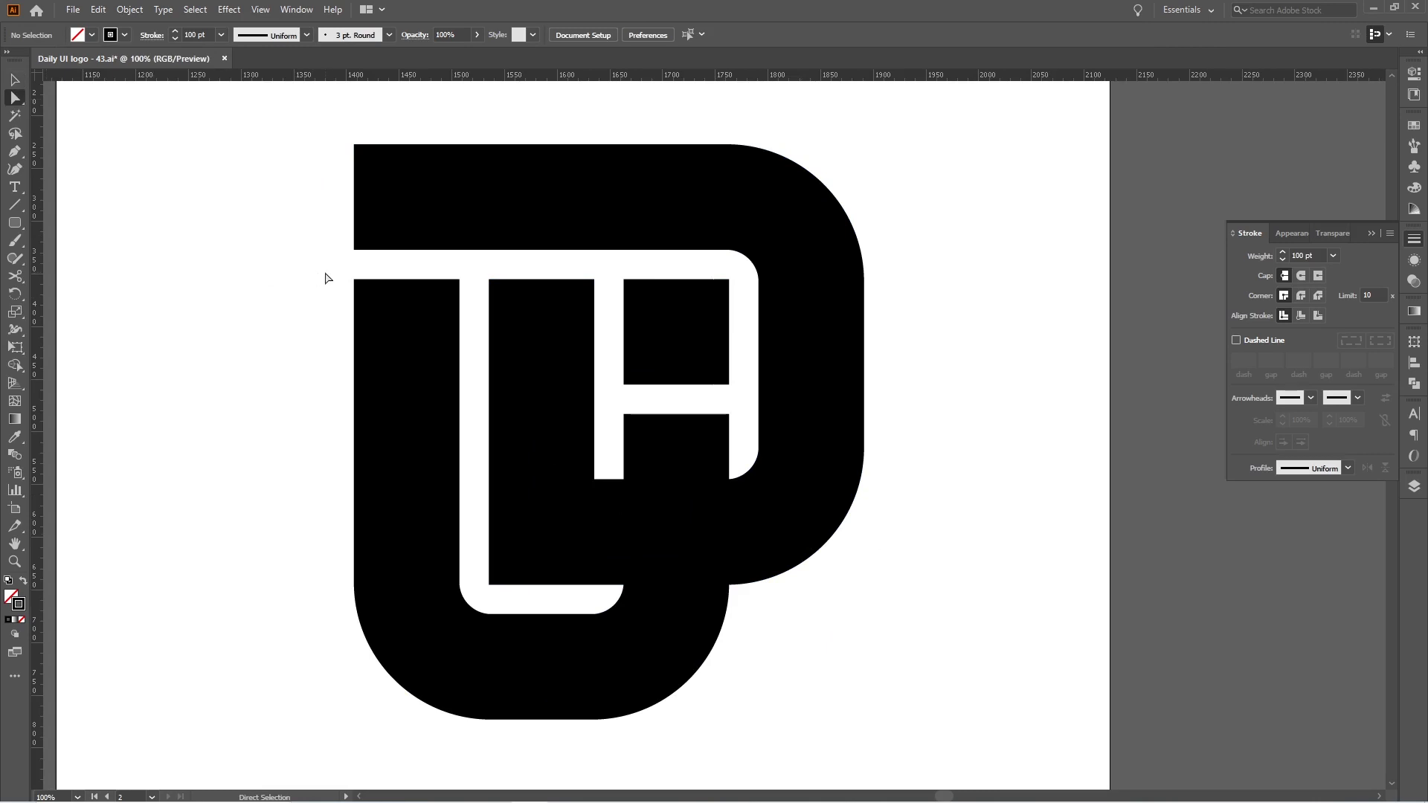
left_click_drag(472, 300, 474, 301)
left_click_drag(305, 131, 386, 262)
left_click_drag(606, 301, 609, 303)
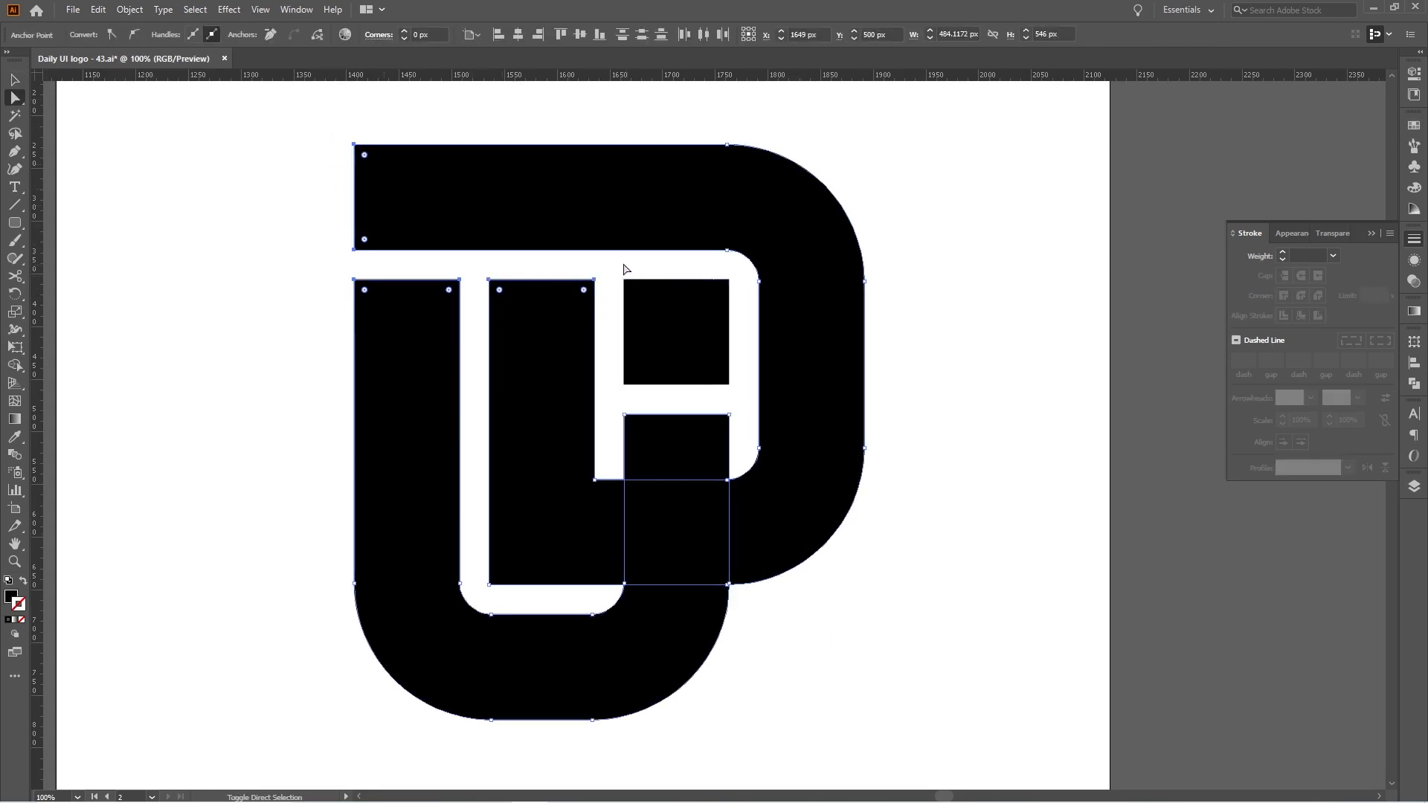
left_click_drag(684, 366, 744, 432)
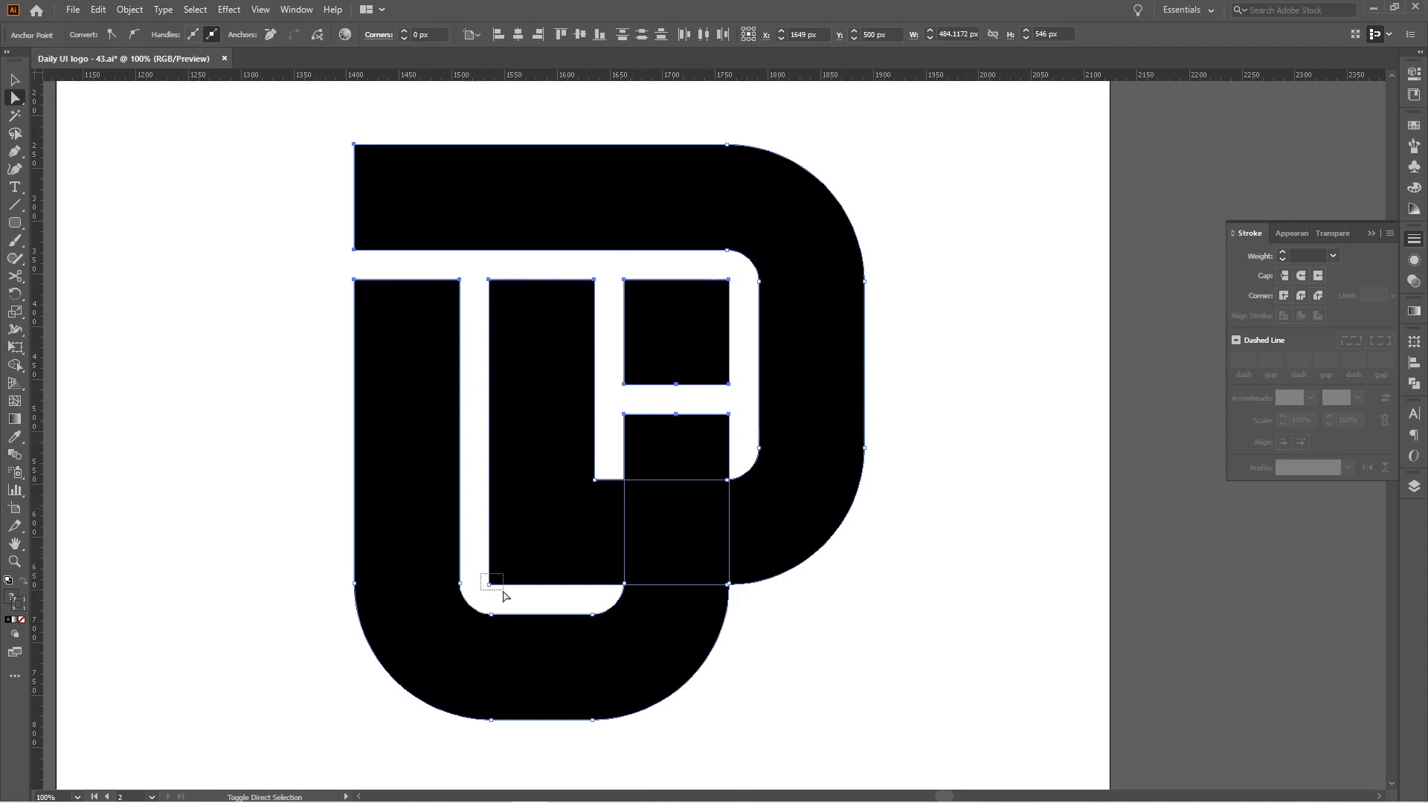
scroll(499, 592, "up", 5)
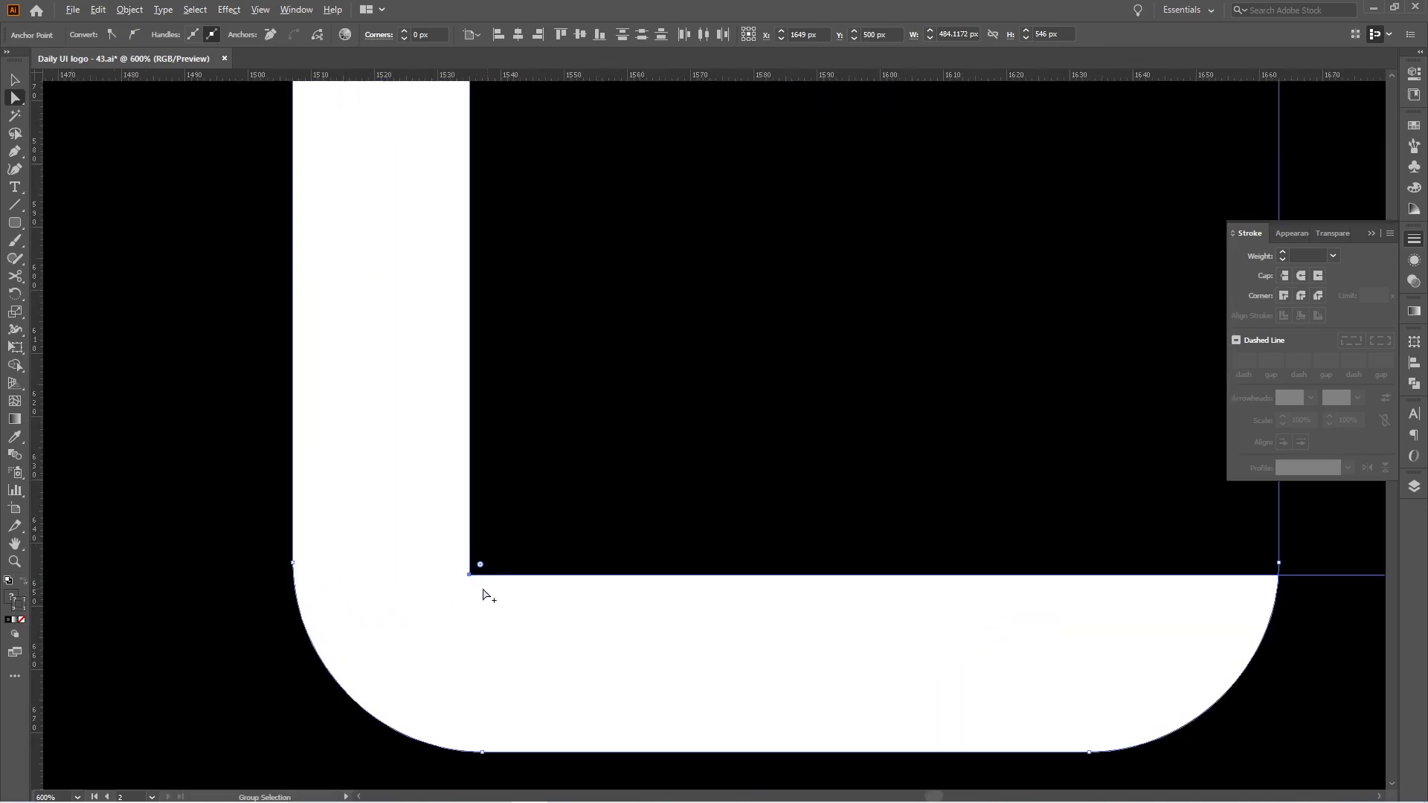
left_click_drag(482, 566, 506, 540)
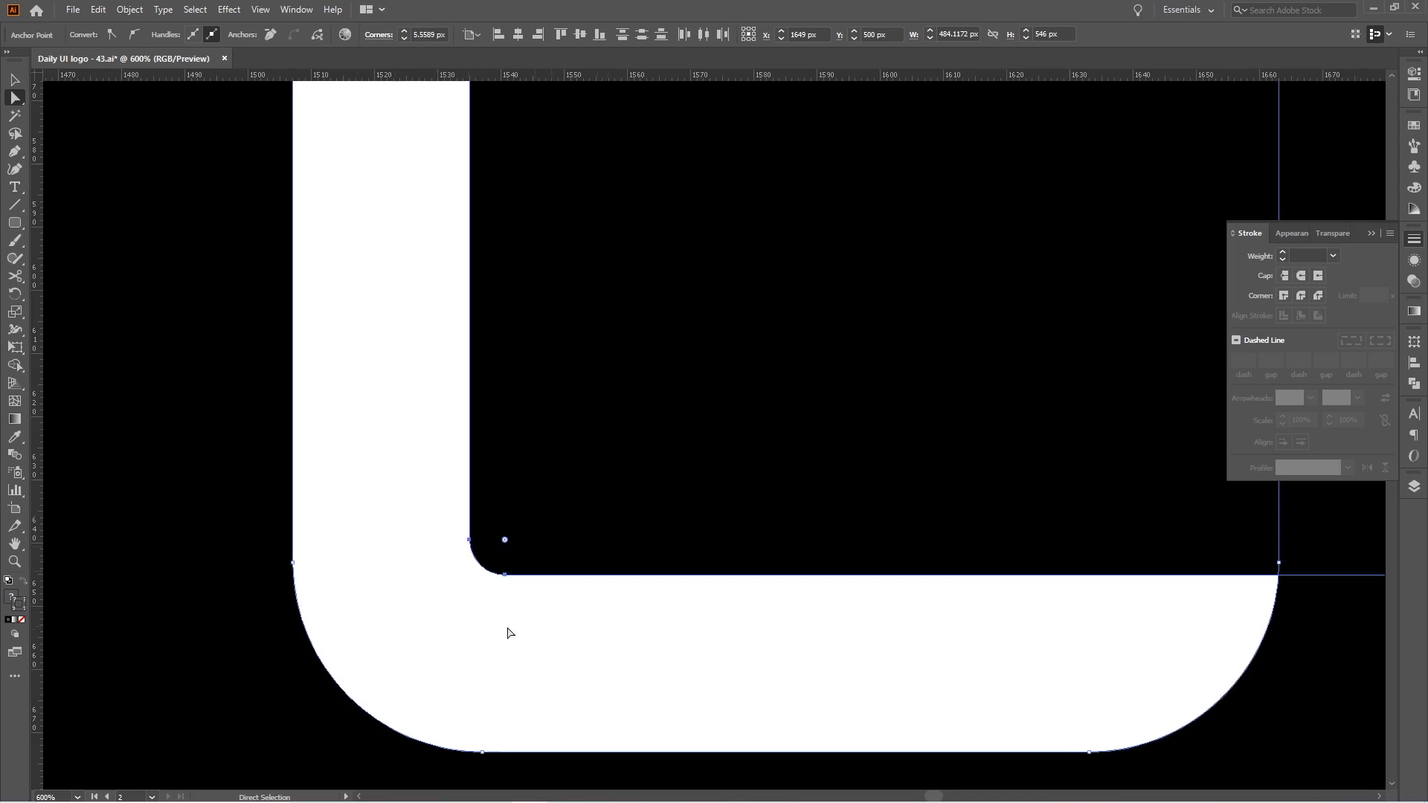
scroll(535, 612, "down", 5)
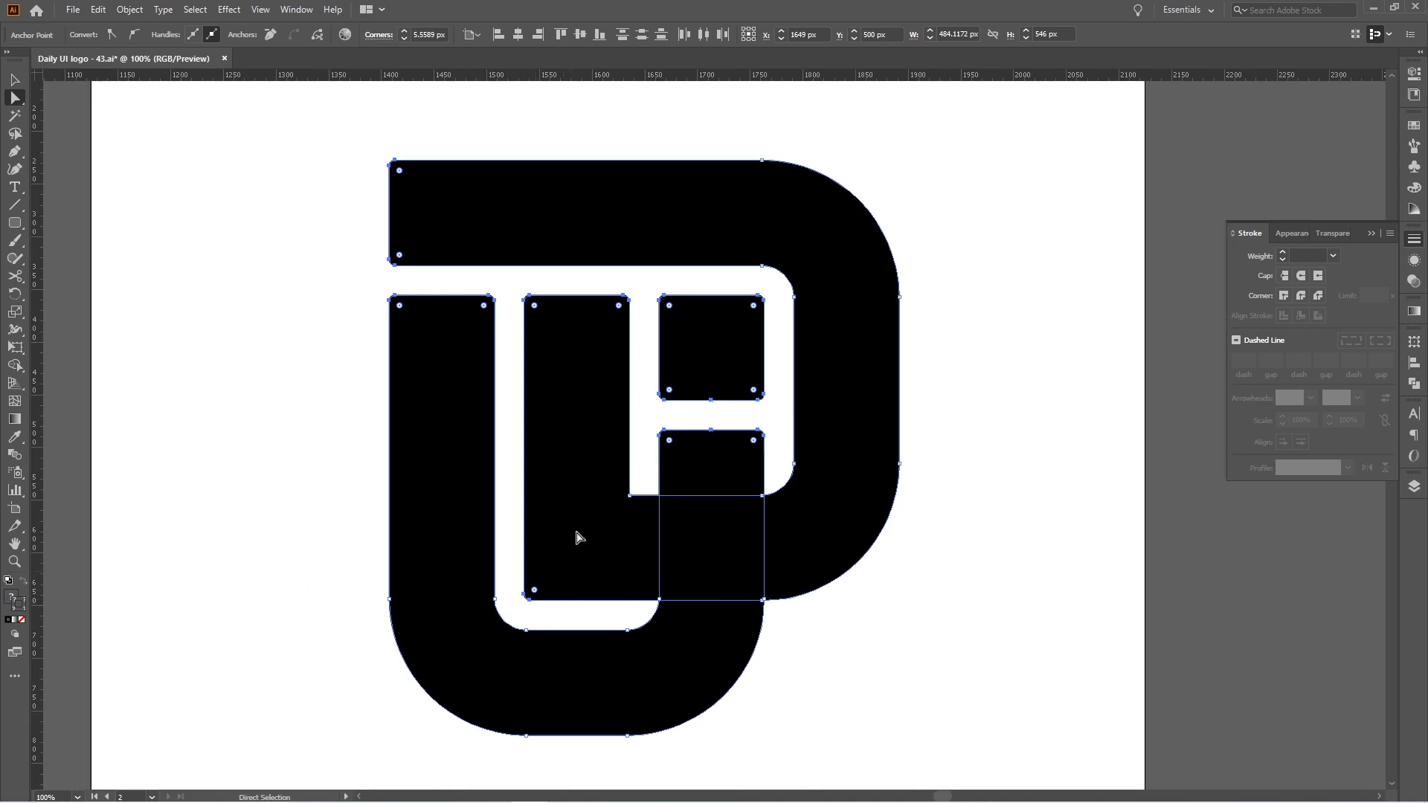
left_click(15, 80)
left_click(277, 255)
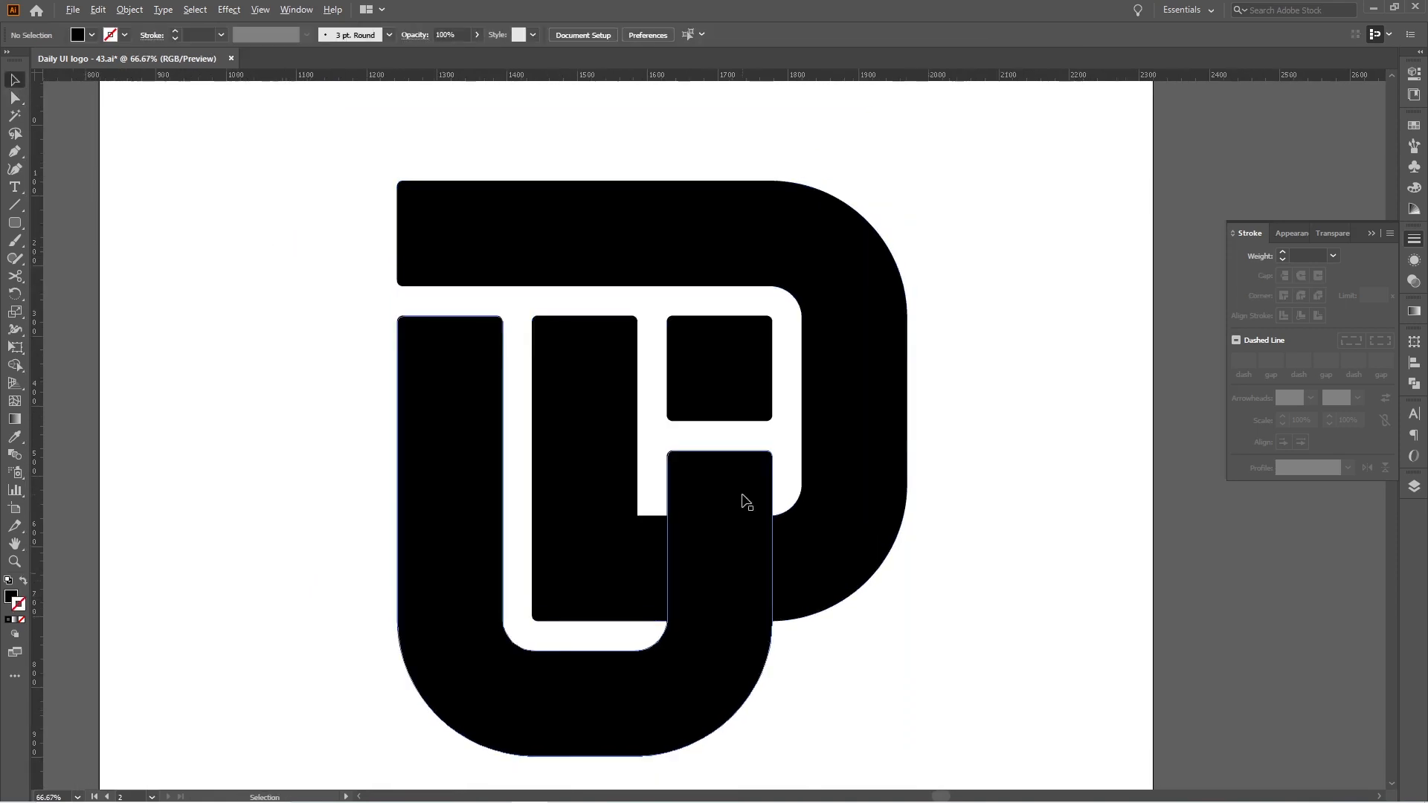
Round the top bar's outer upper-left corner on the second artboard's logo to about 94.4 px
scroll(743, 501, "down", 2)
scroll(604, 505, "down", 1)
left_click_drag(555, 503, 614, 467)
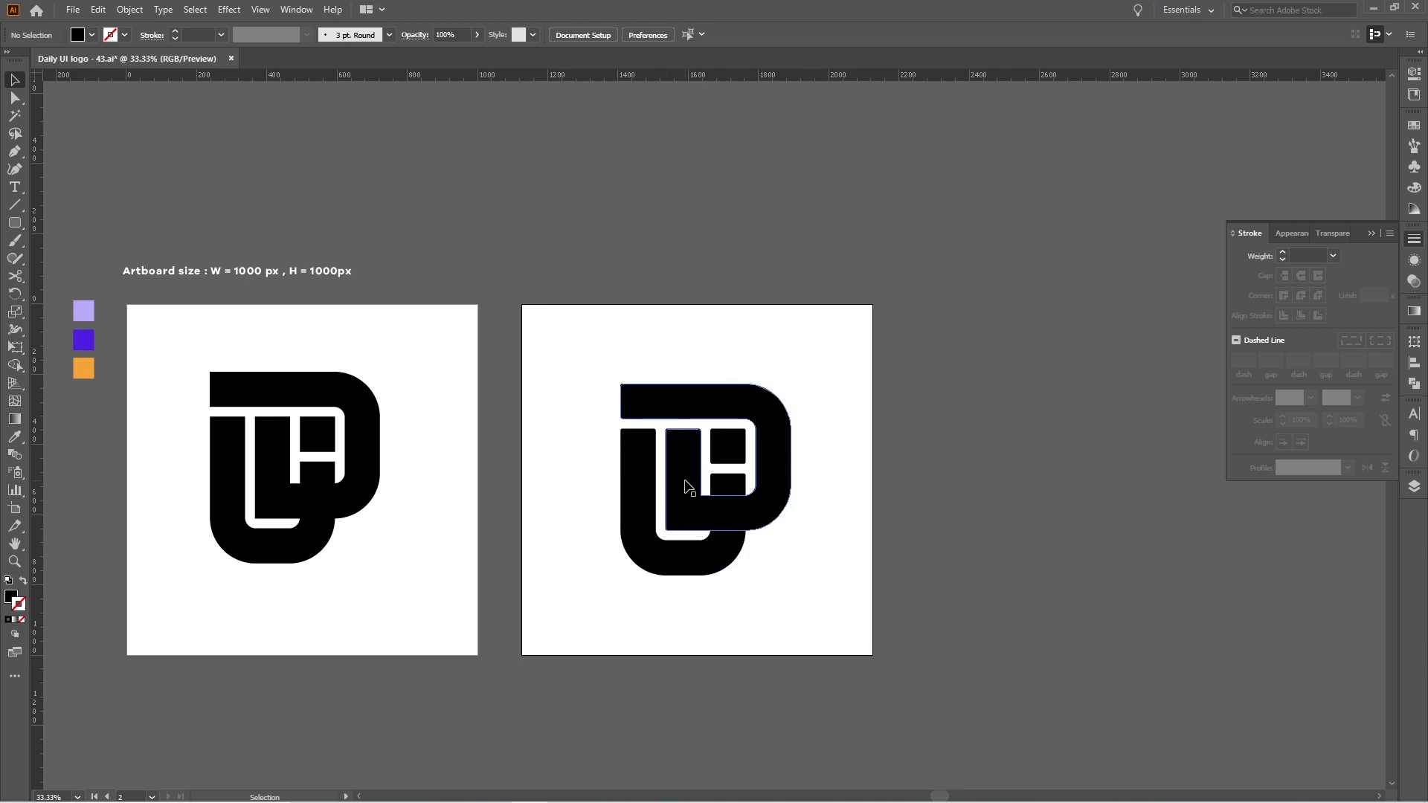
left_click(644, 395)
scroll(647, 396, "up", 5)
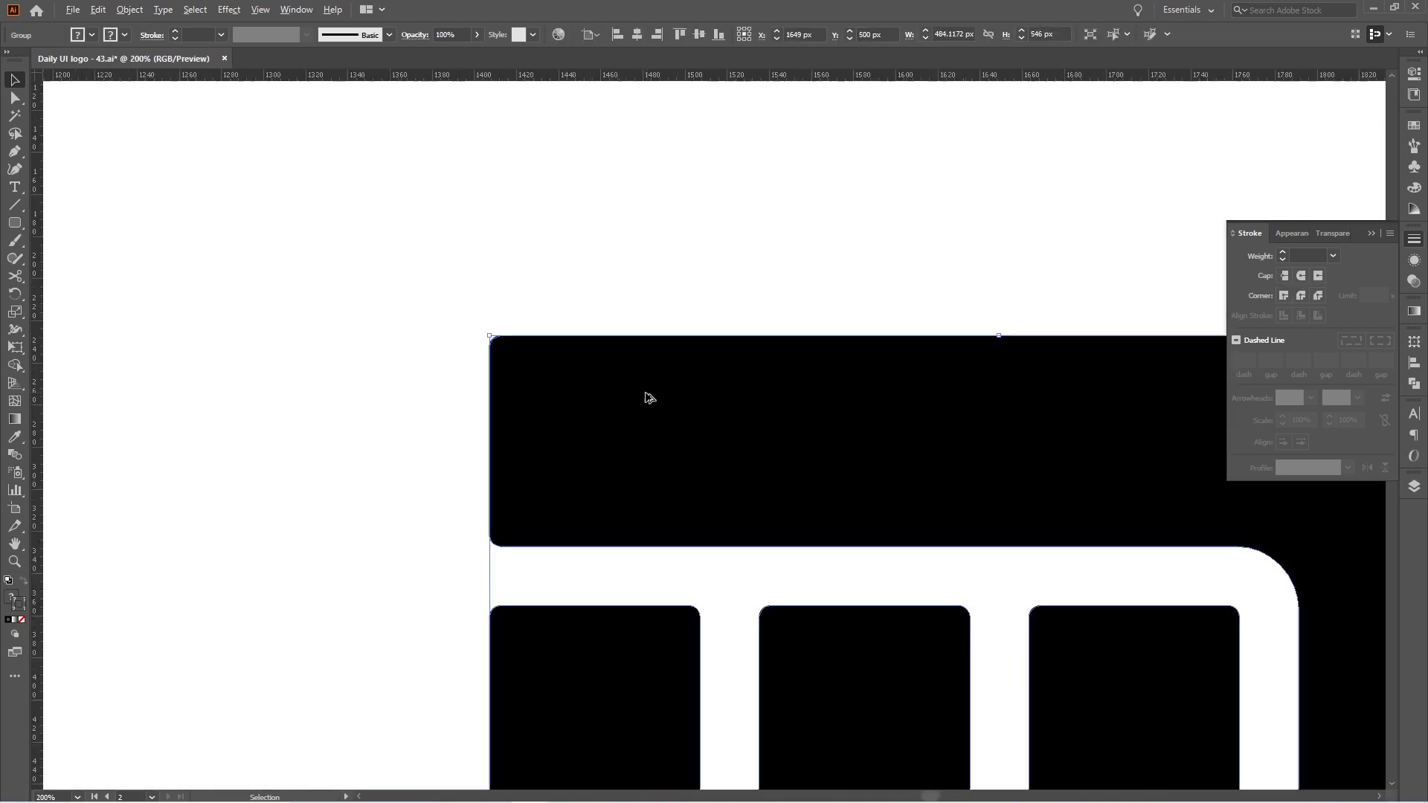
left_click(16, 99)
left_click(508, 363)
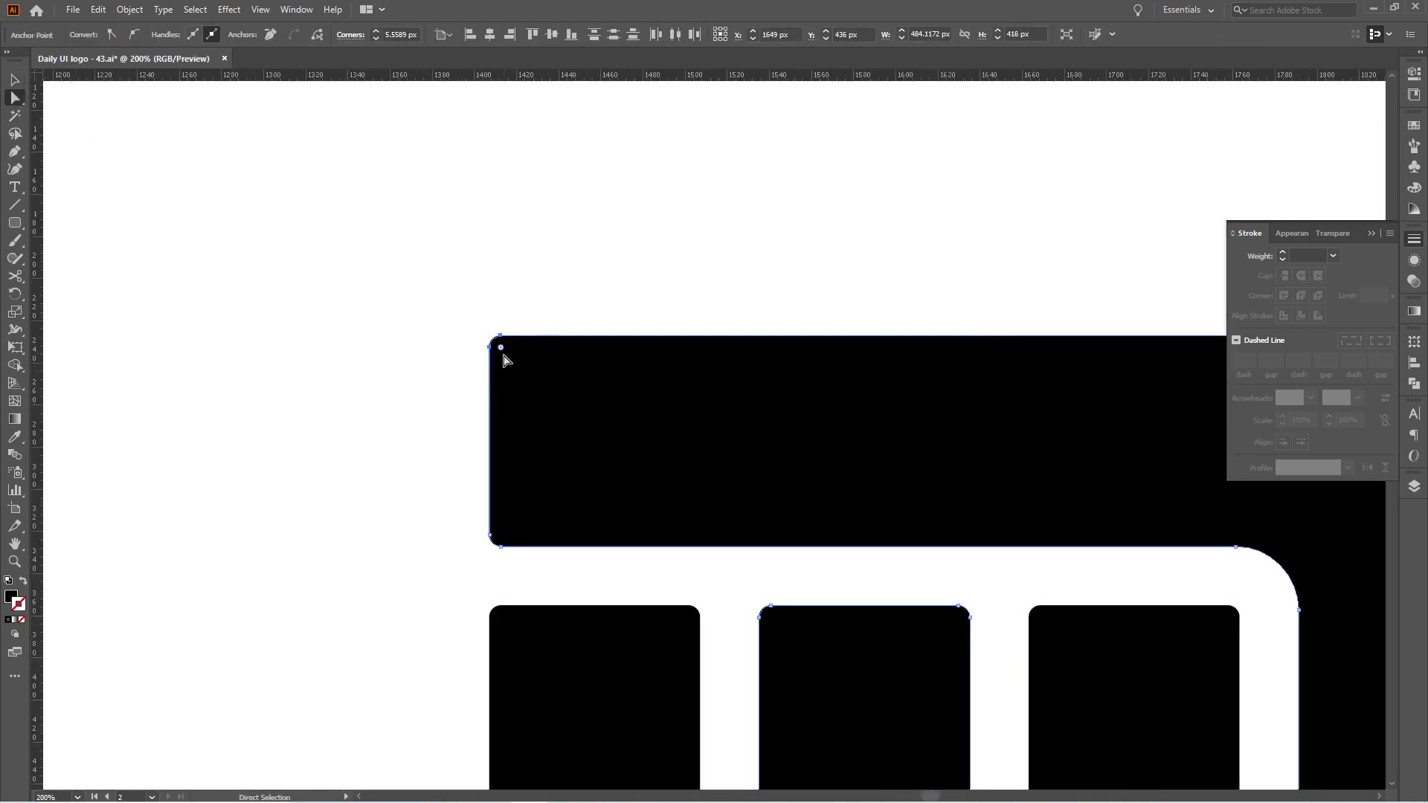
left_click_drag(504, 349, 689, 536)
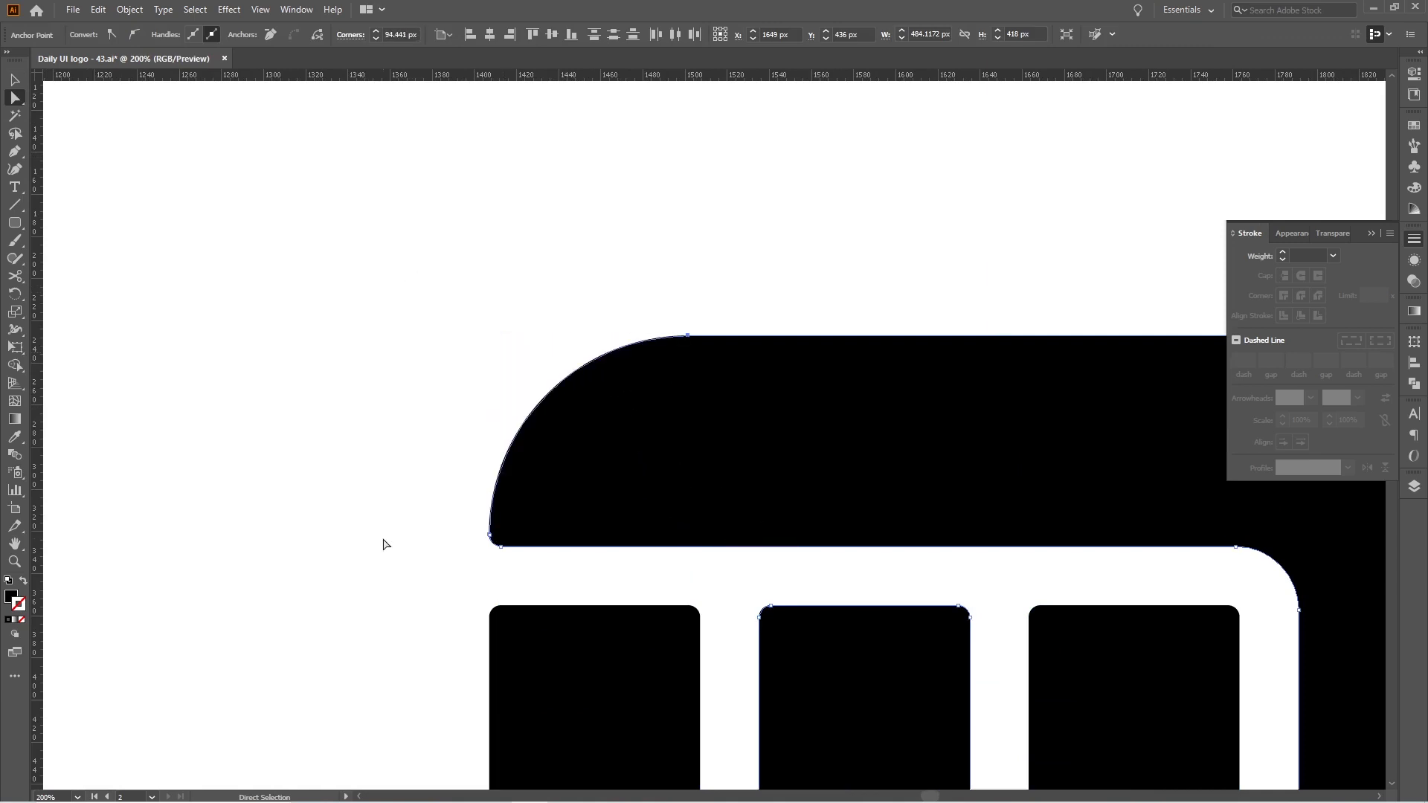
left_click(382, 542)
scroll(424, 537, "down", 5)
scroll(458, 621, "up", 2)
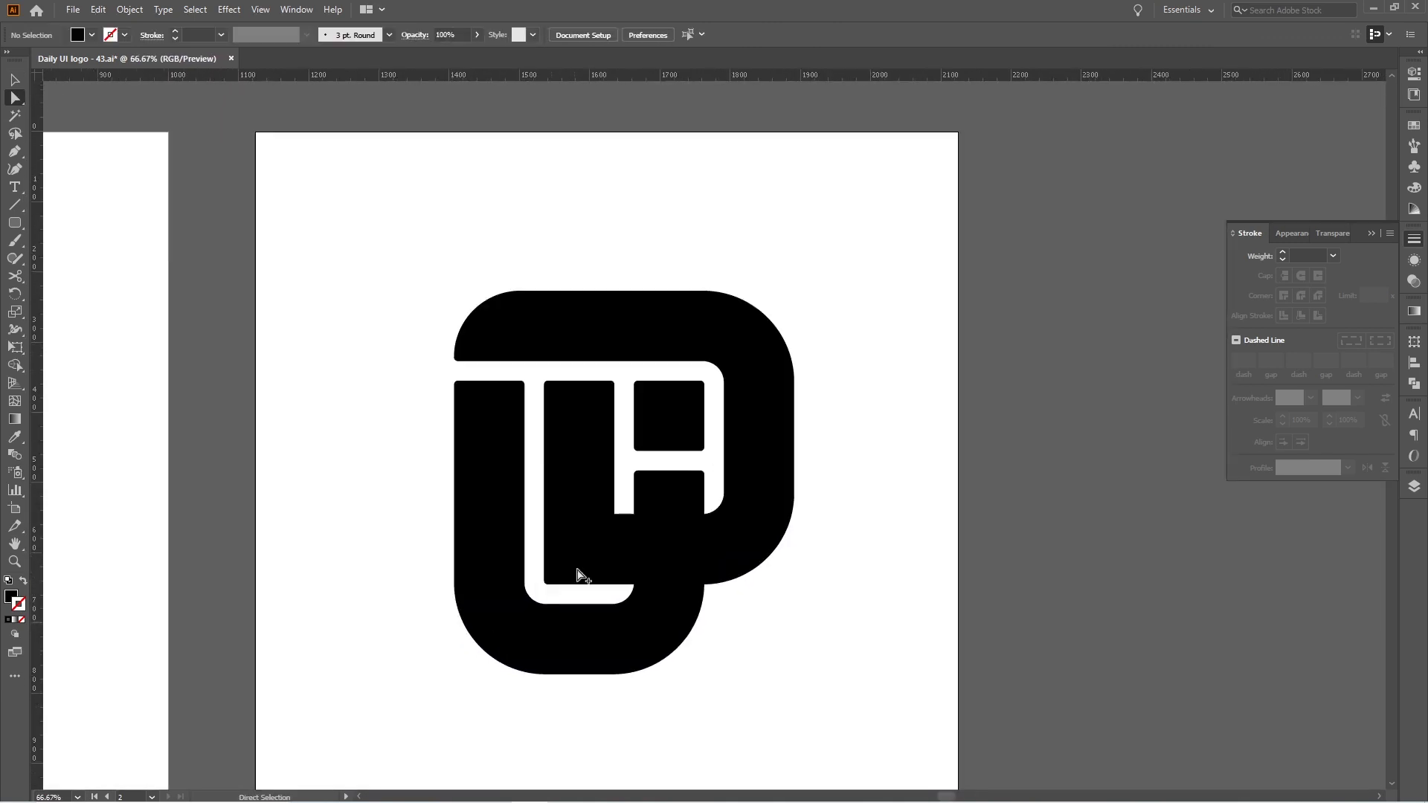
scroll(627, 551, "down", 2)
Ungroup the logo on the second artboard
left_click(17, 79)
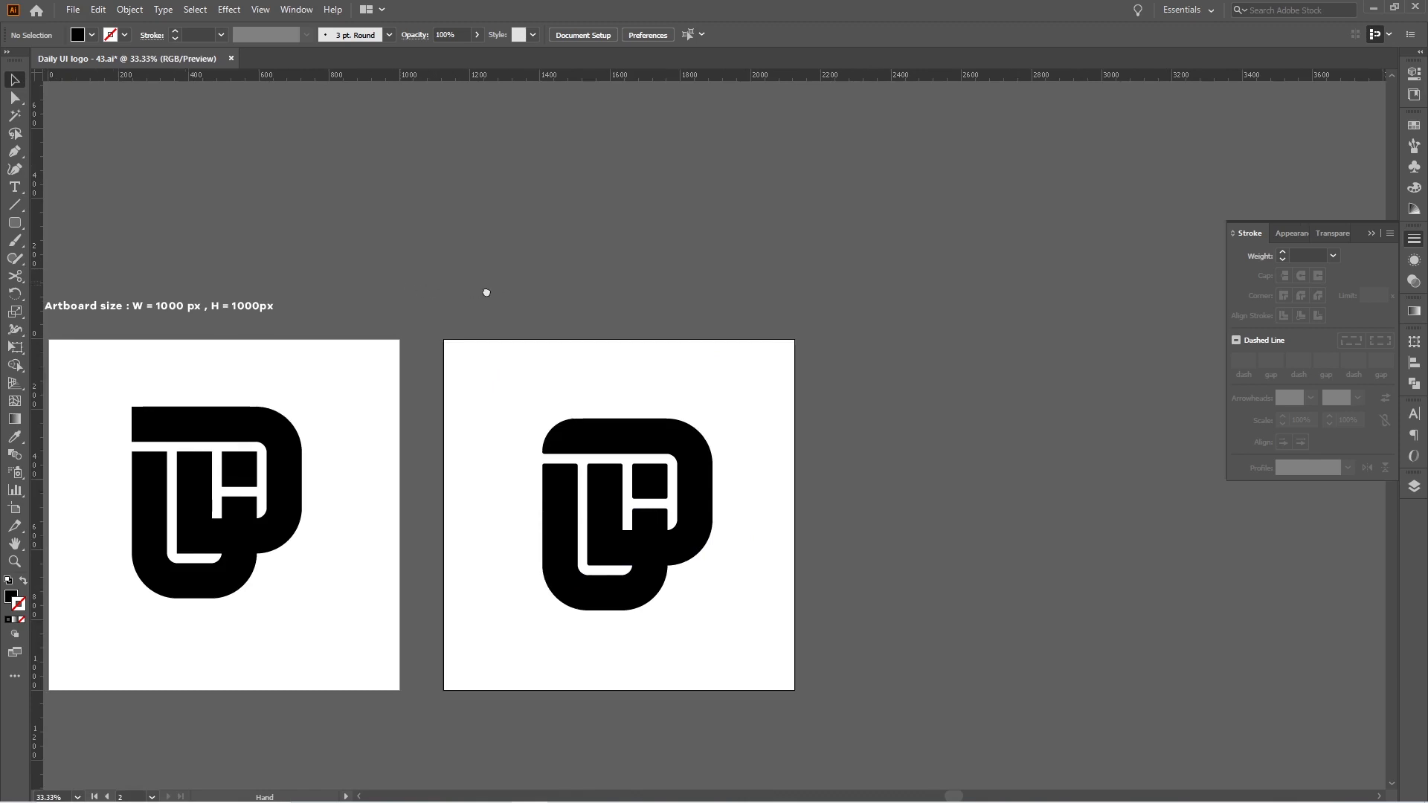
left_click_drag(475, 290, 679, 297)
left_click(763, 518)
right_click(762, 512)
left_click(819, 637)
left_click(721, 660)
Fill the D-shaped part with the dark purple of the middle colour swatch and bring it to the front
left_click(874, 444)
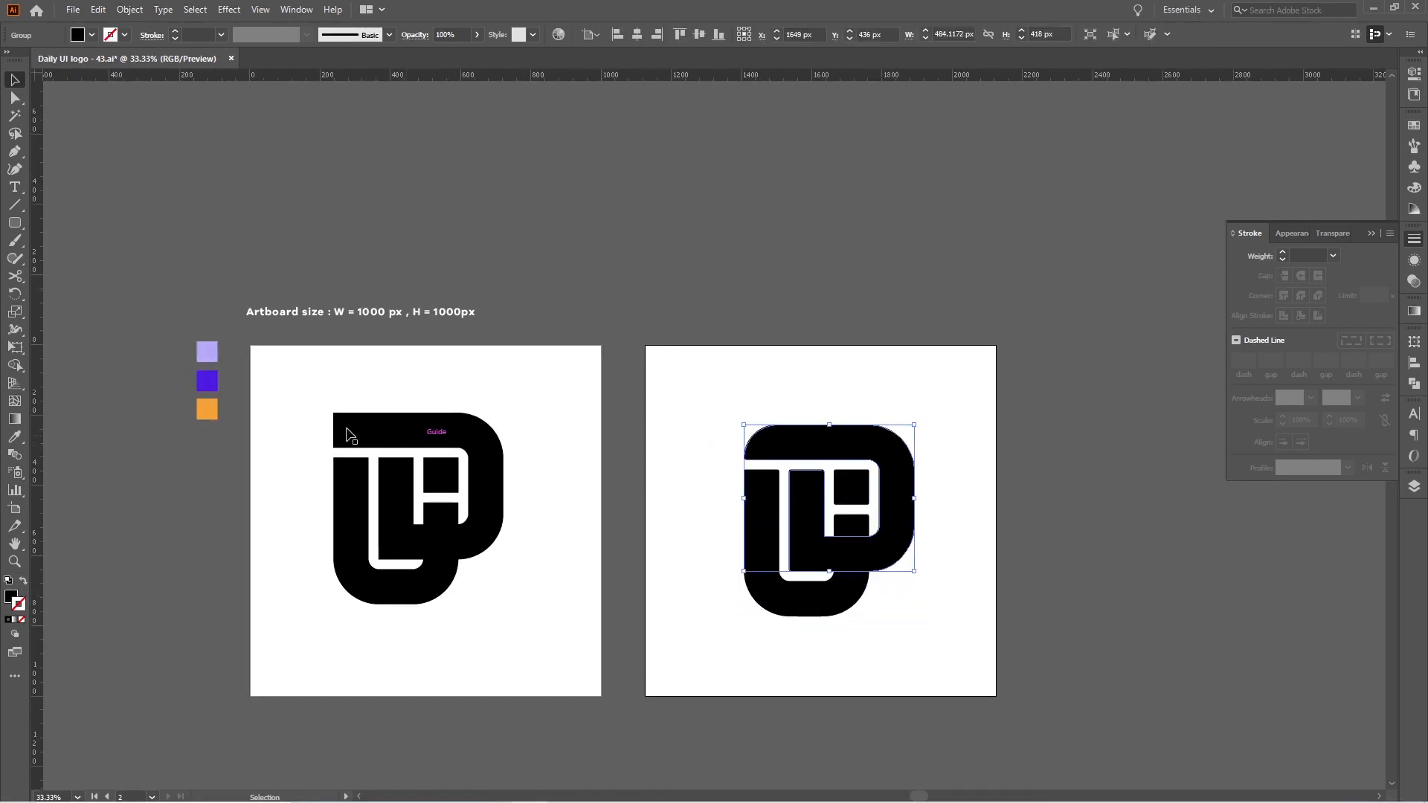
left_click(21, 436)
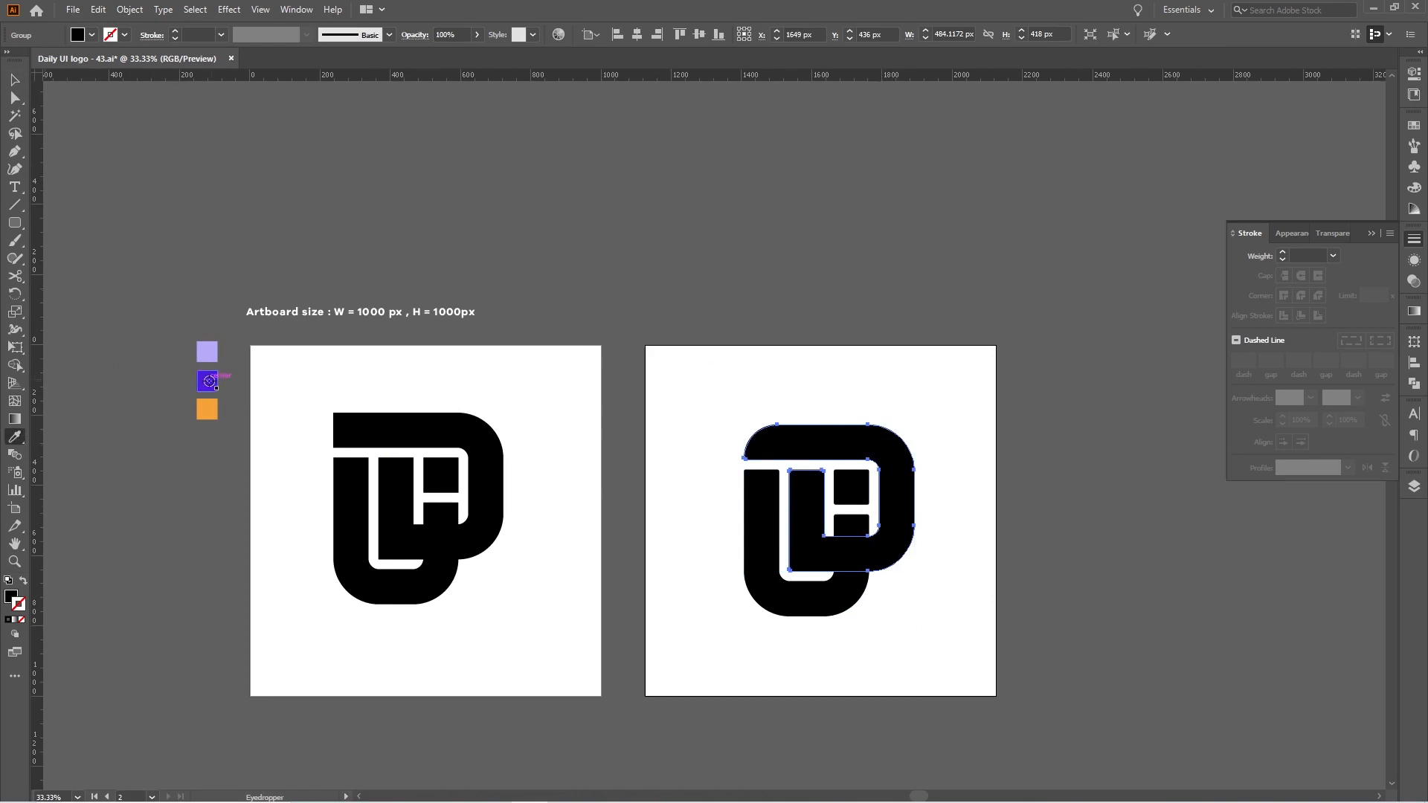
left_click(210, 381)
left_click(17, 80)
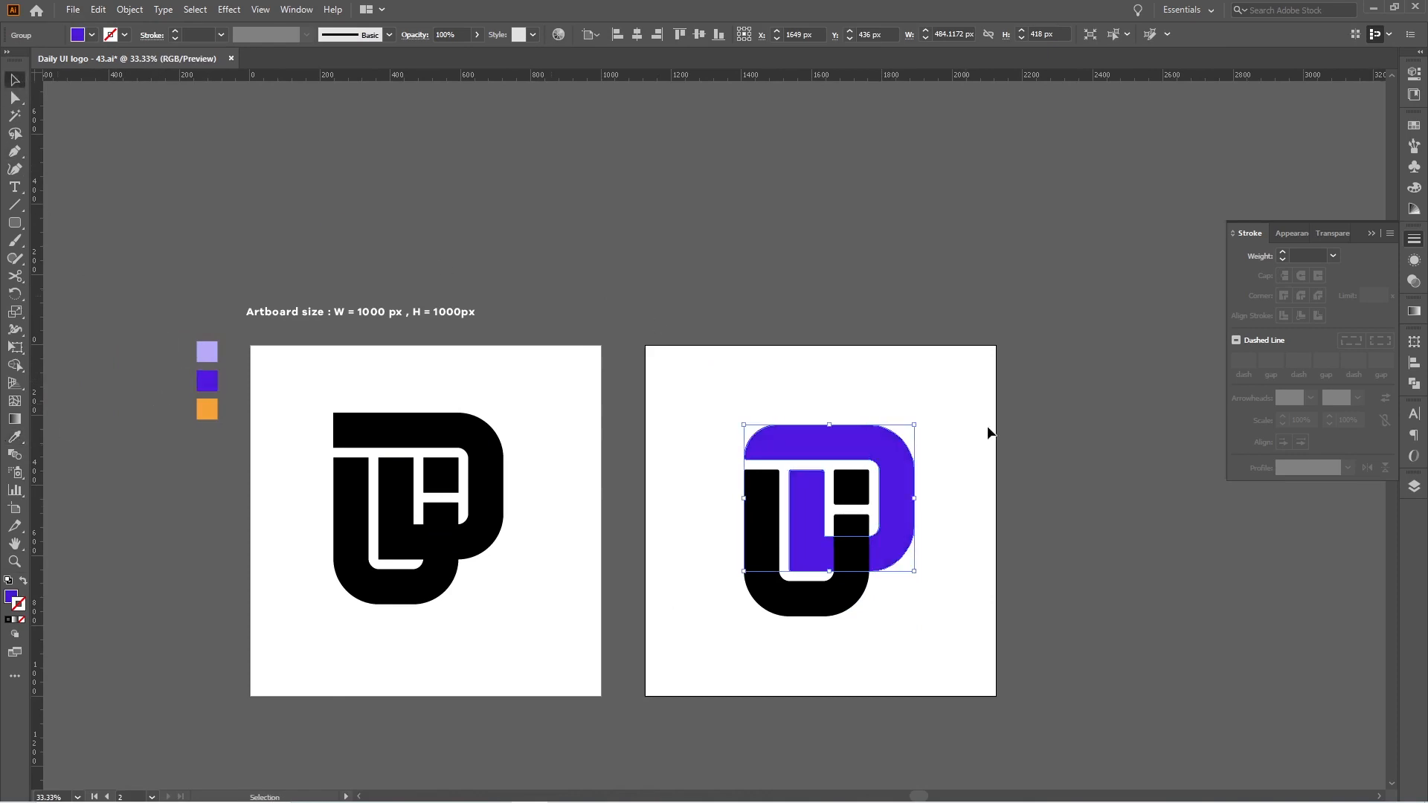
left_click(980, 470)
left_click(902, 515)
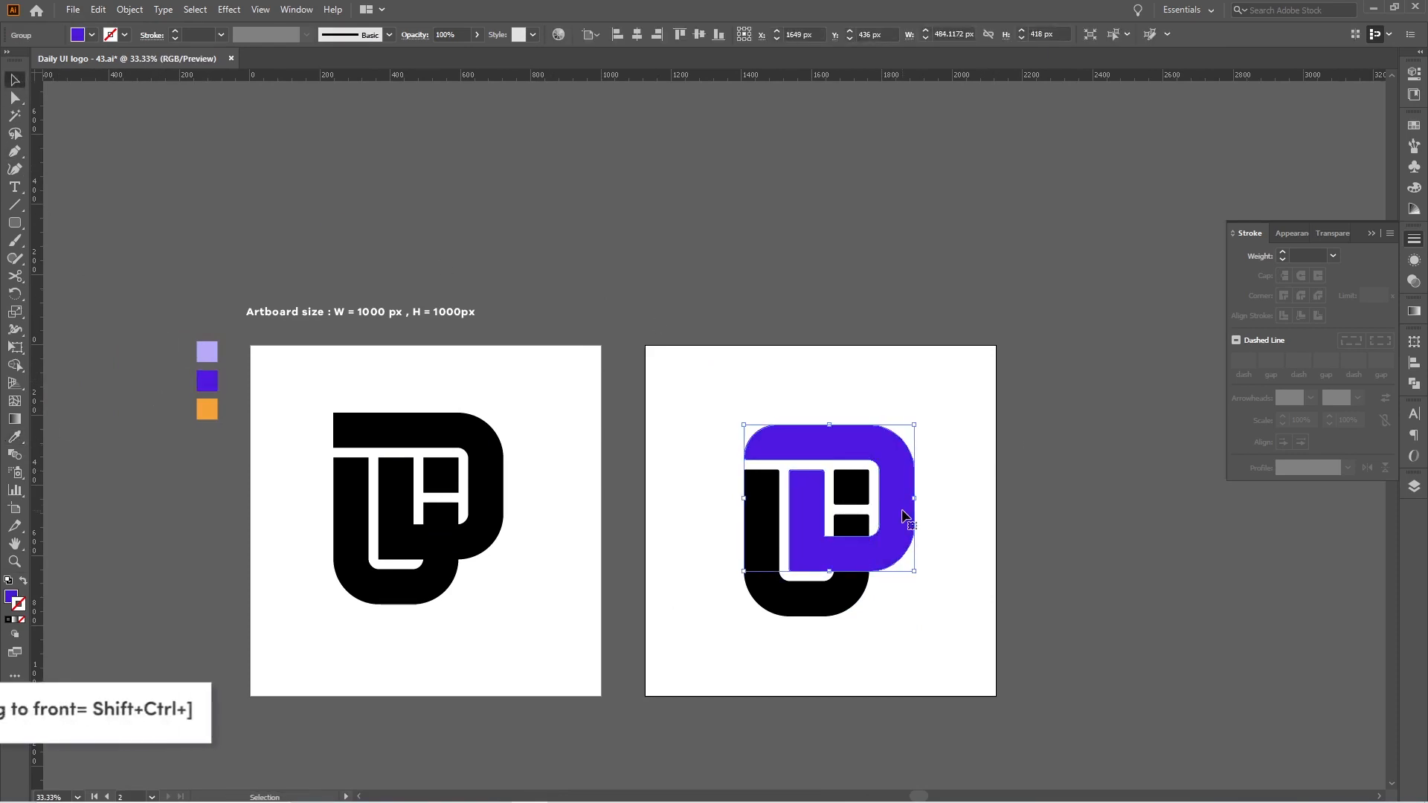
left_click(918, 597)
Fill the U-shaped part with the light purple sampled from the upper colour swatch
left_click(848, 604)
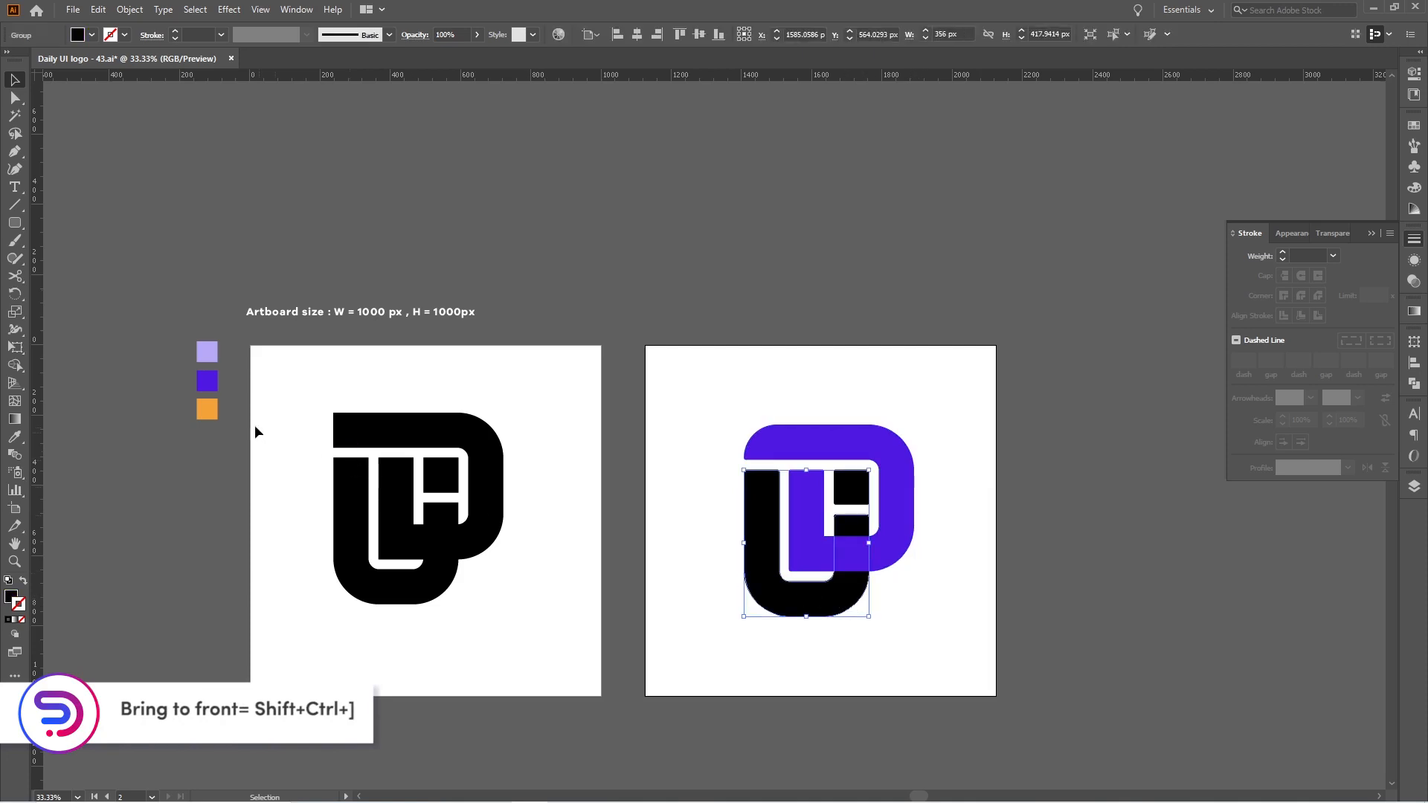
key("i")
left_click(207, 350)
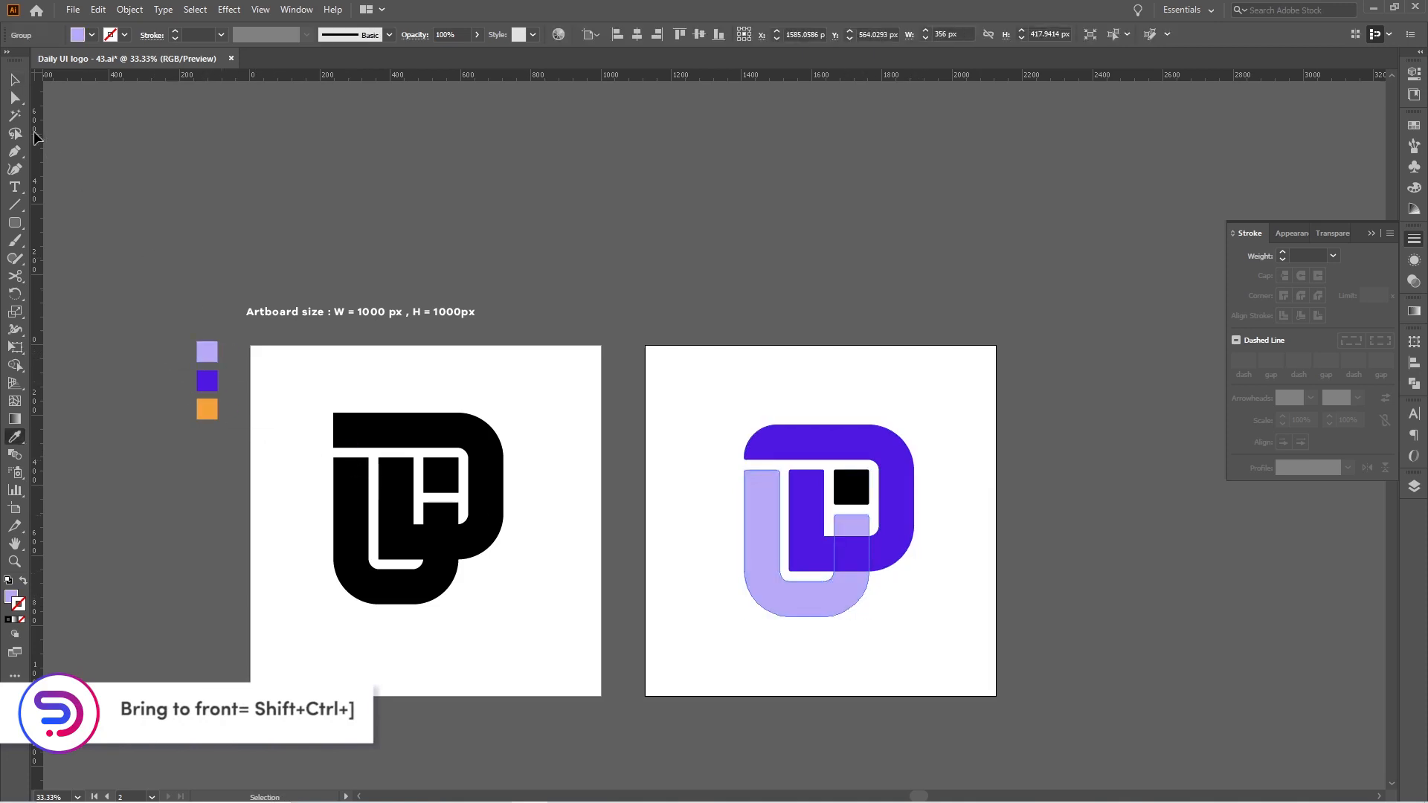
left_click(15, 79)
Ungroup the small square from the U-shaped part and fill it with the orange of the lowest colour swatch
right_click(846, 483)
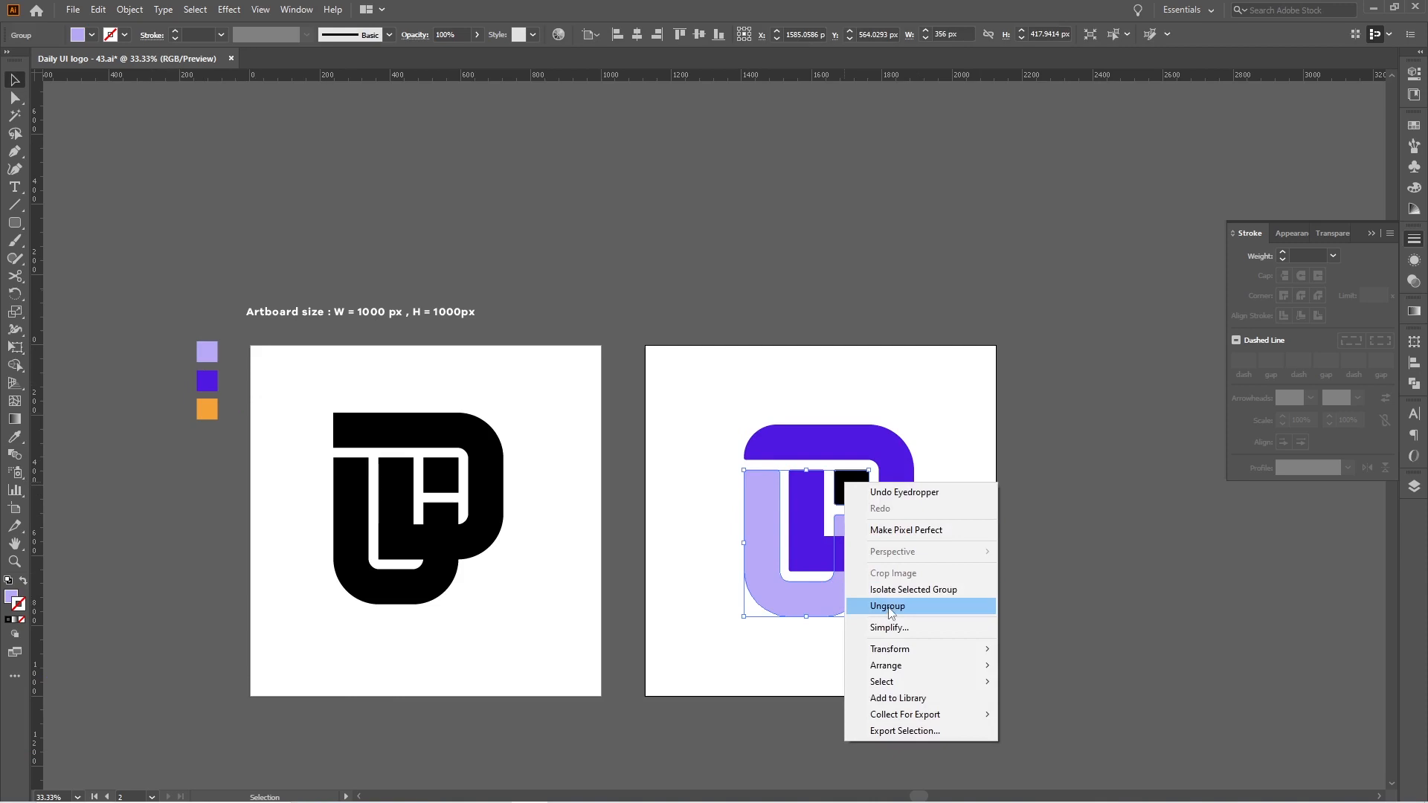
left_click(887, 606)
left_click(852, 488)
key("i")
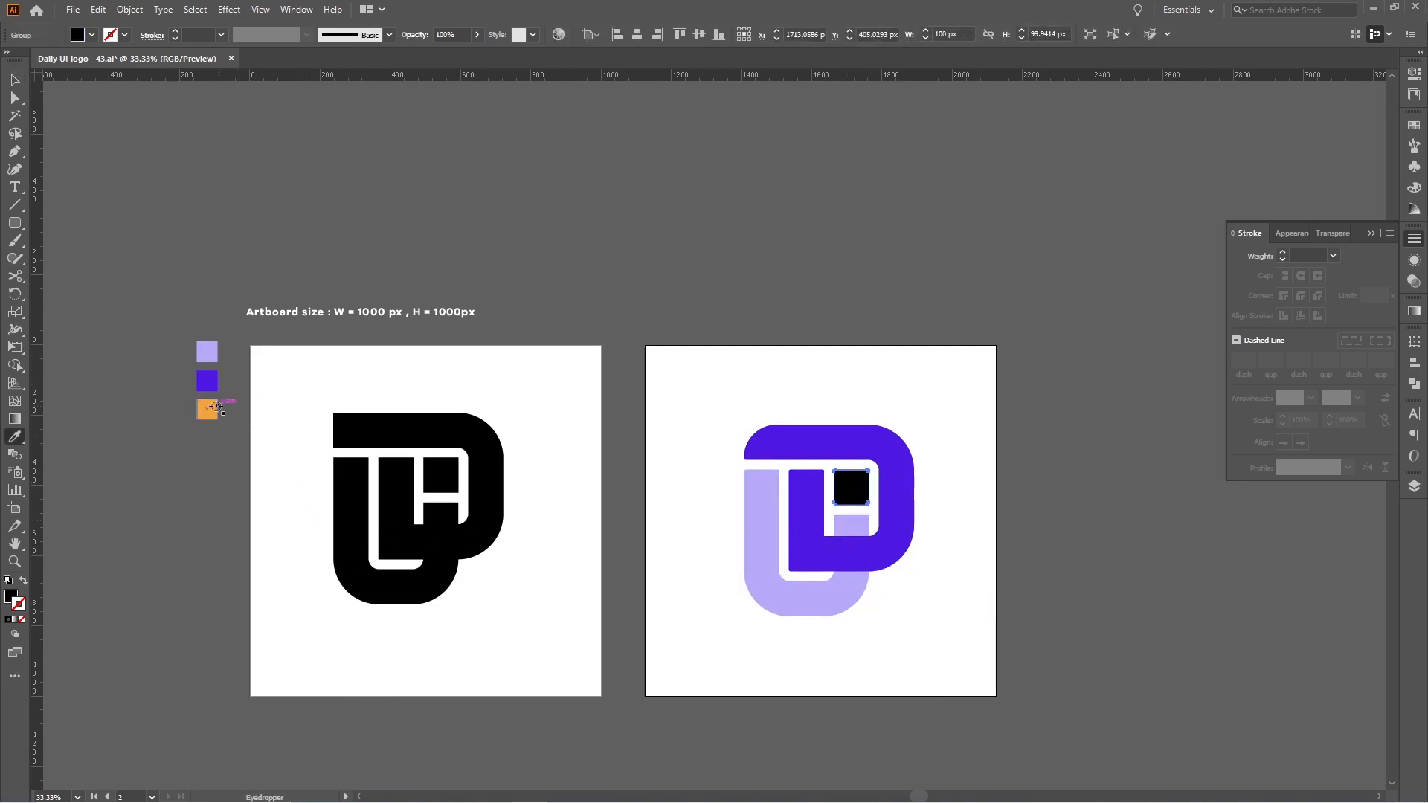
left_click(215, 407)
left_click(9, 83)
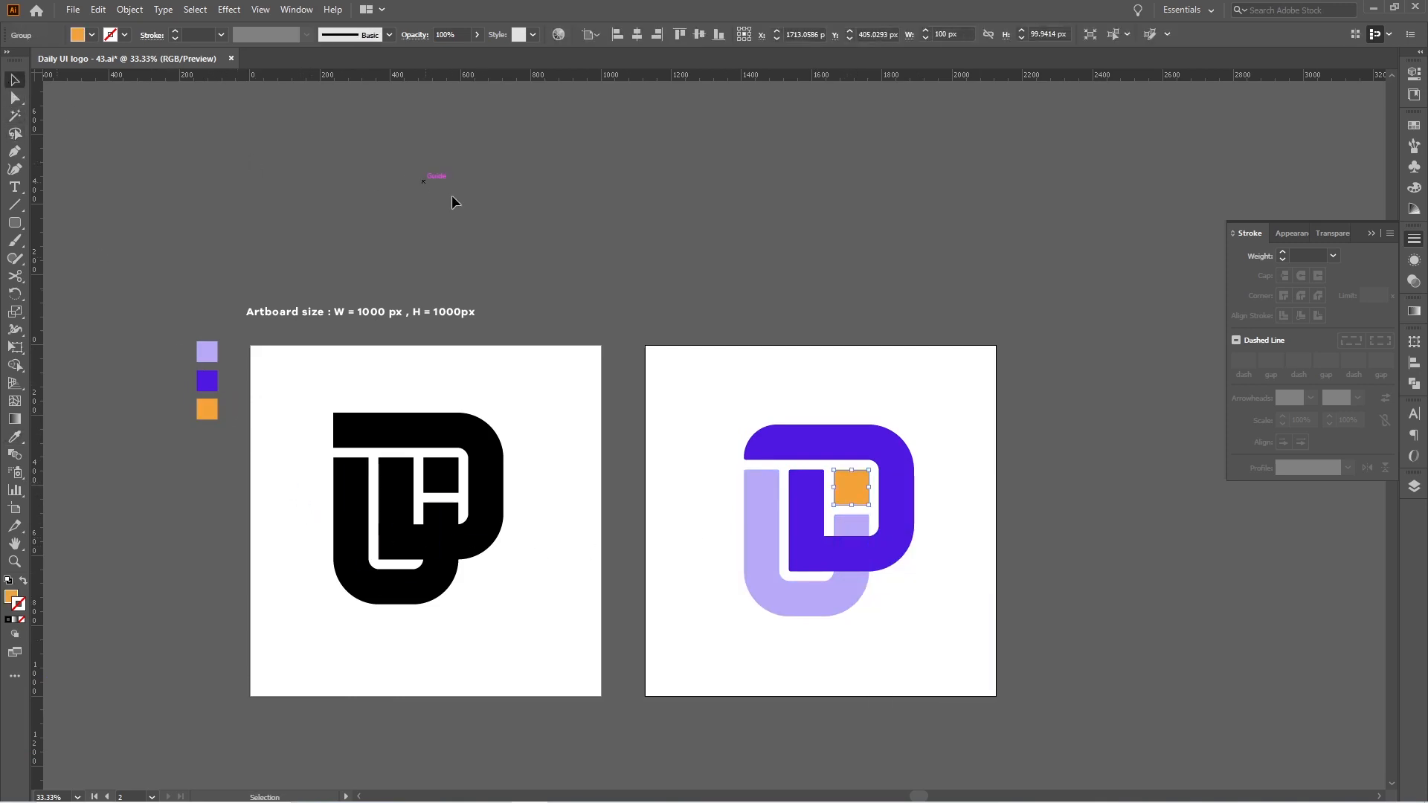
left_click(453, 195)
Duplicate the coloured logo's artboard with its artwork to the right, centring the copy at X 2937 px, Y 500 px
scroll(1033, 591, "up", 1)
left_click_drag(863, 619, 803, 592)
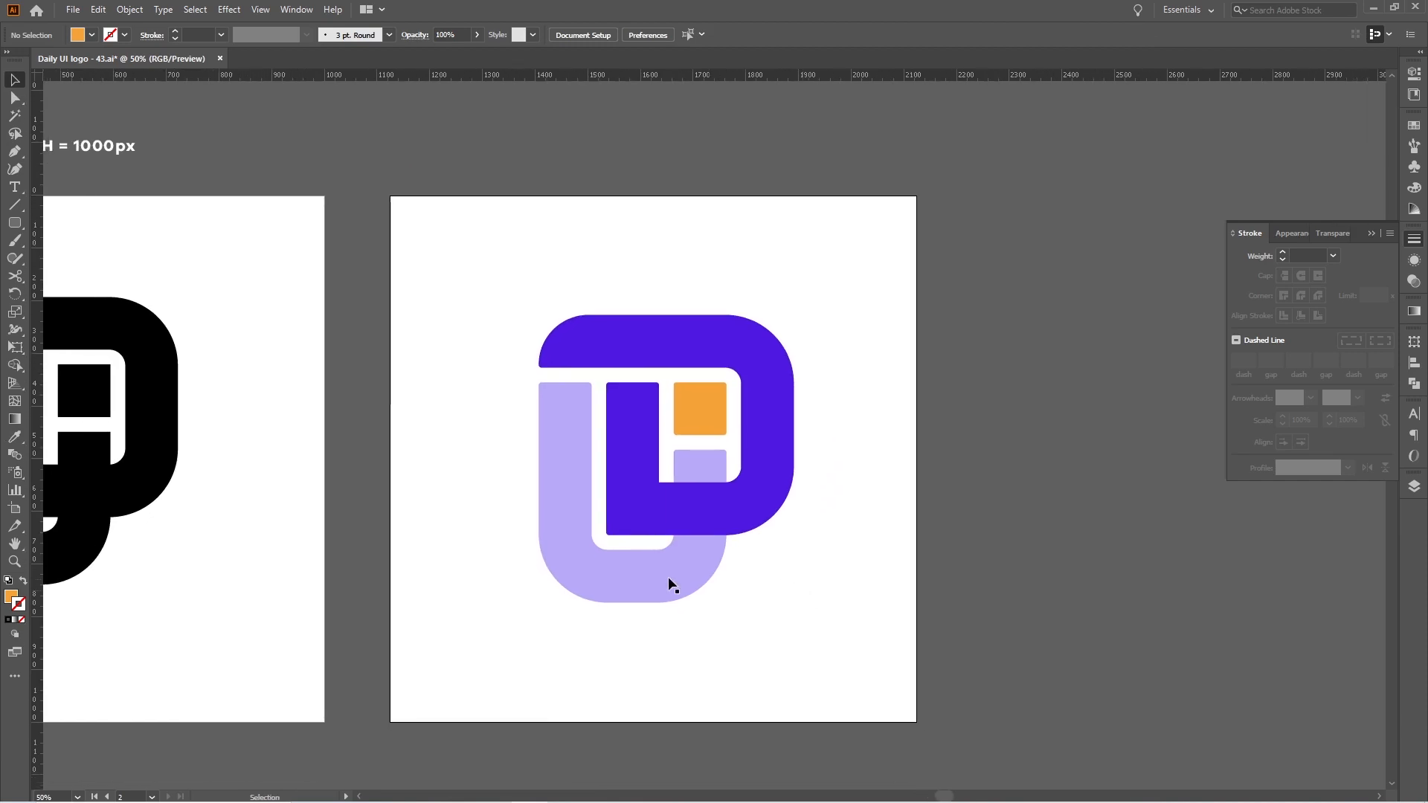
scroll(711, 494, "right", 1)
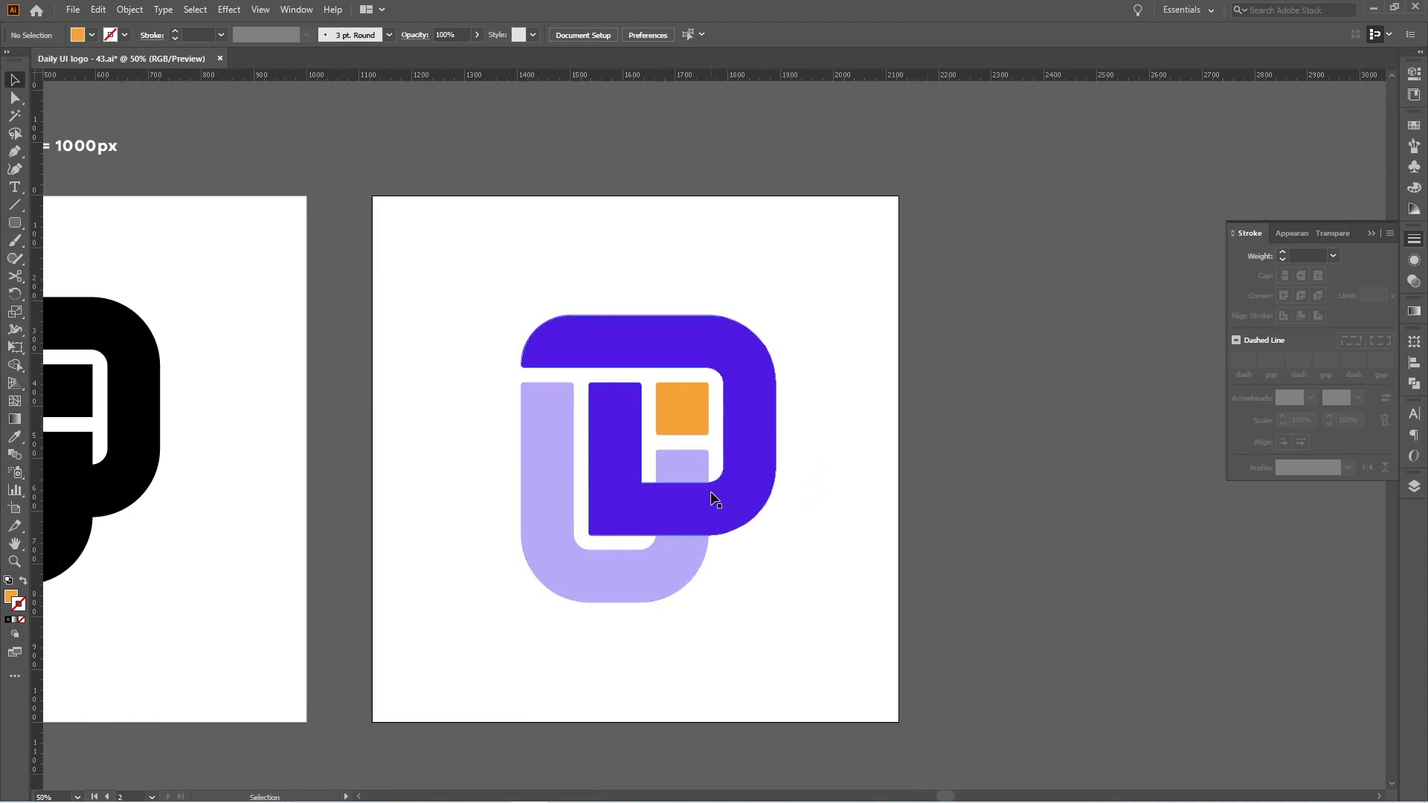
scroll(711, 496, "down", 2)
left_click_drag(810, 531, 691, 536)
key("shift+o")
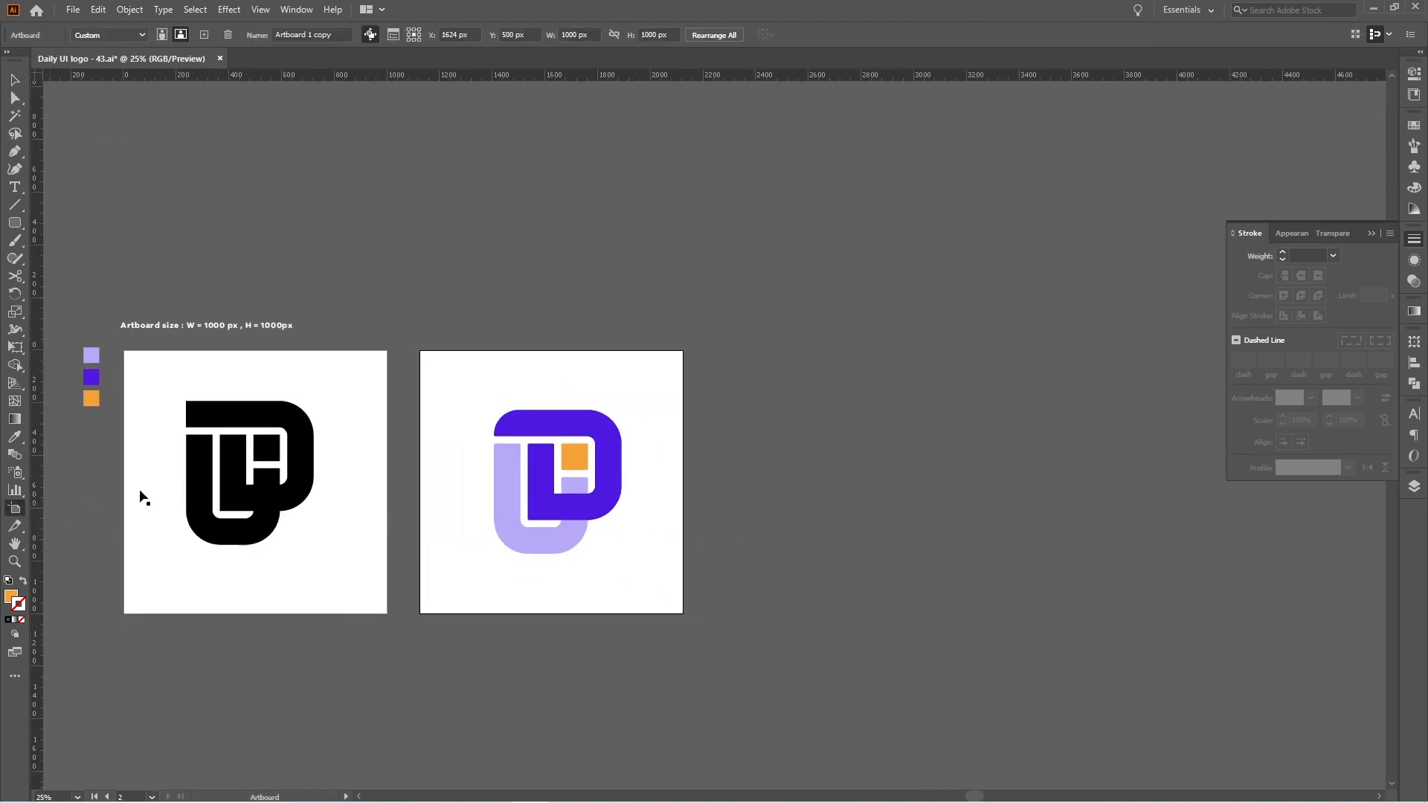
left_click_drag(559, 383, 871, 393)
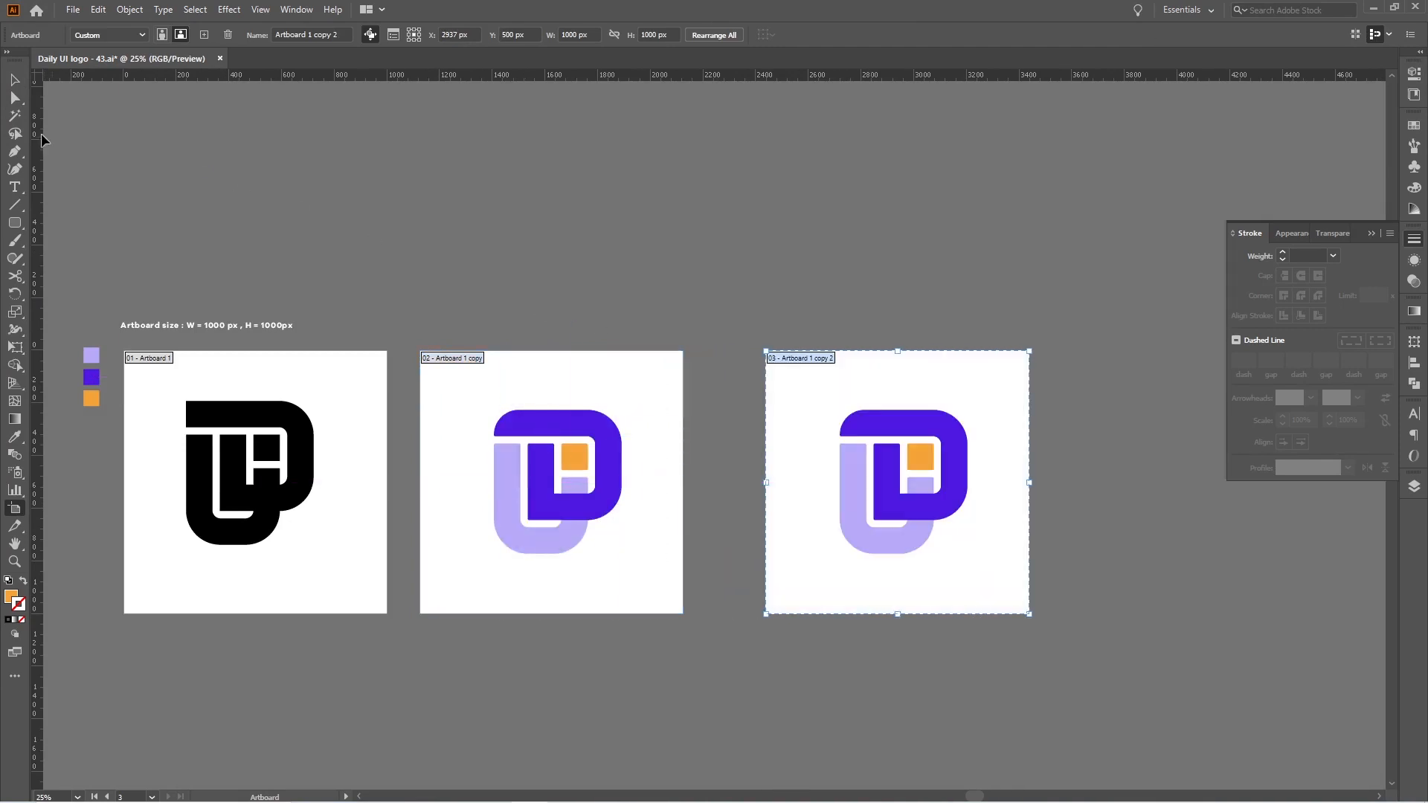
left_click(16, 82)
Scale the logo on the third artboard down to about 248 by 280 px and place it in the artboard's upper half
scroll(663, 536, "right", 5)
scroll(692, 539, "up", 1)
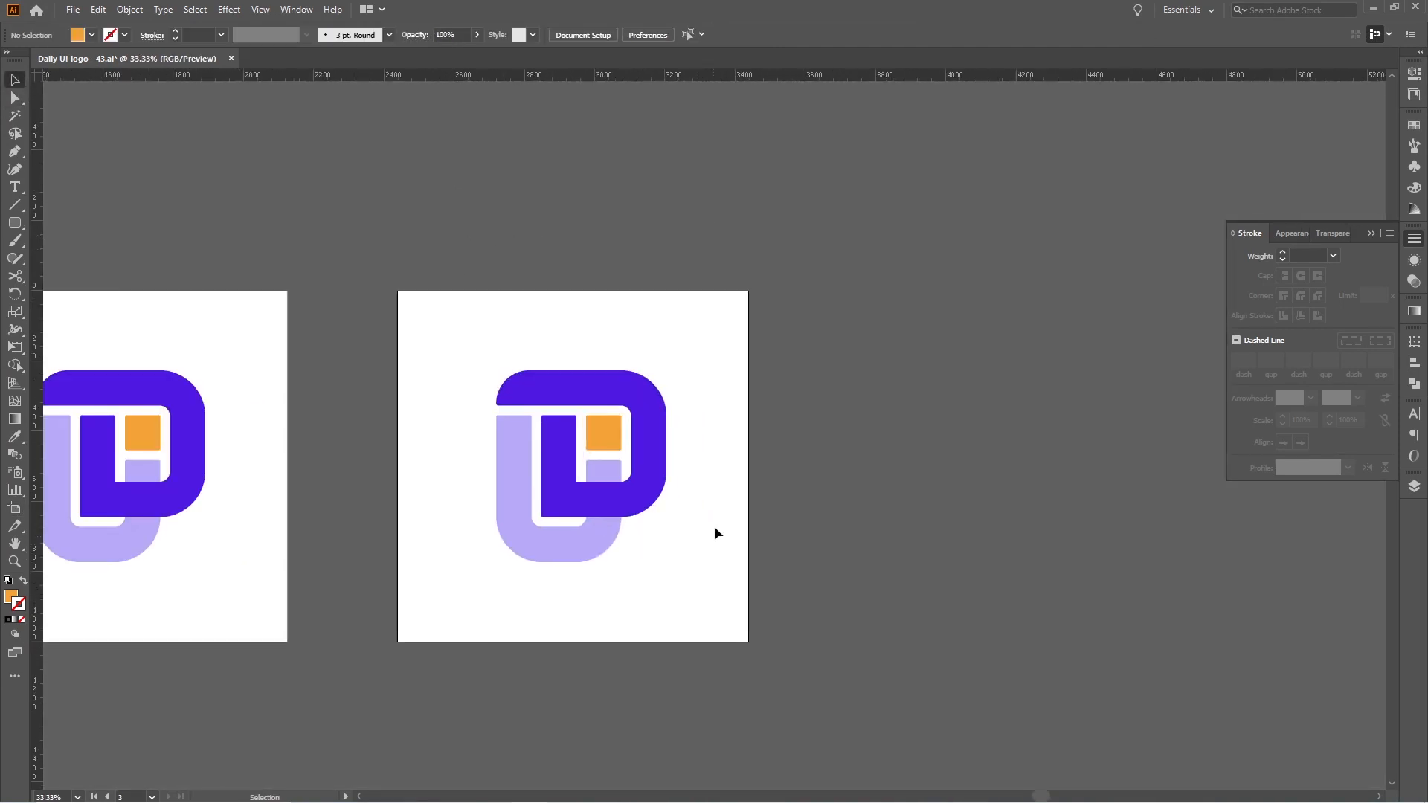
left_click_drag(460, 343, 589, 433)
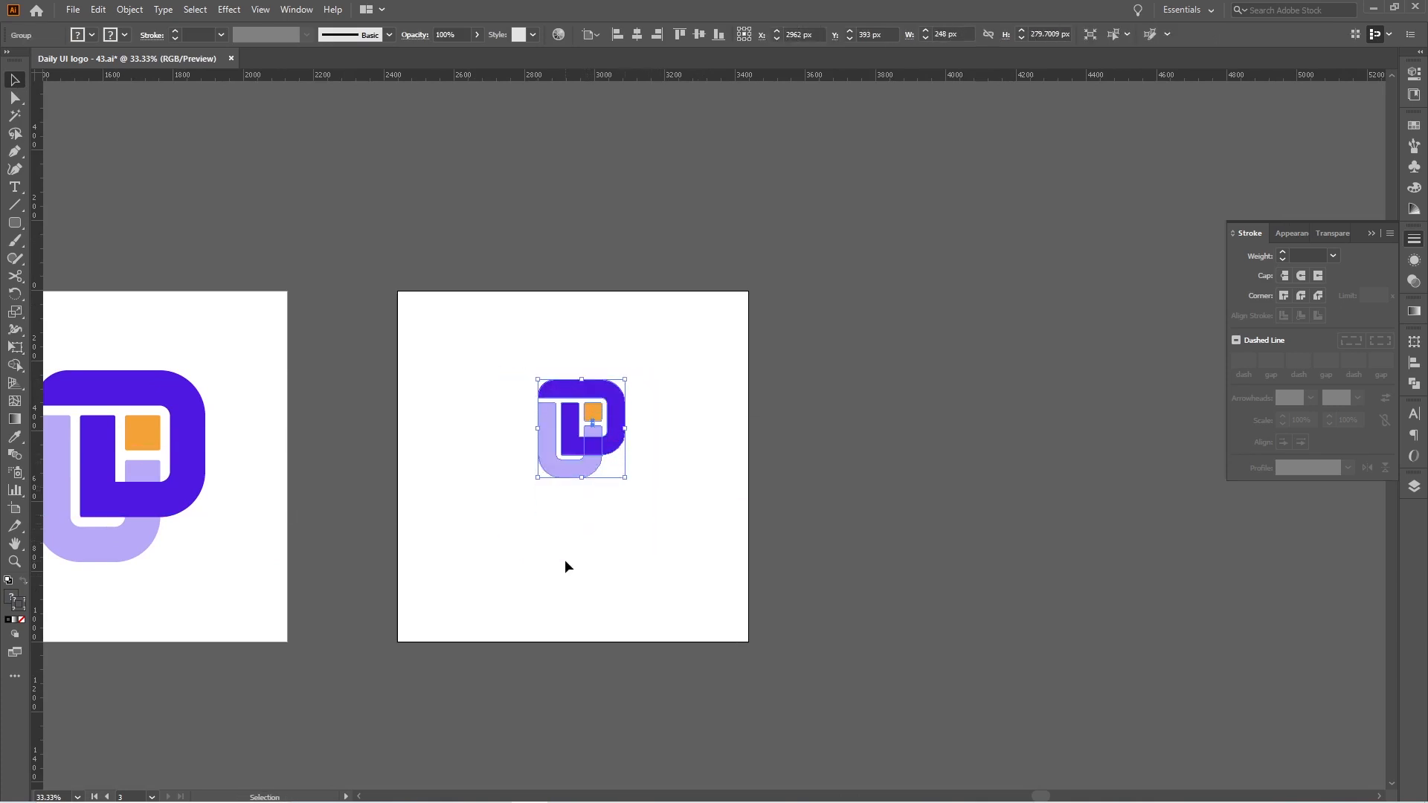
left_click(533, 531)
Add the text "Daily UI" in Galano Grotesque Alt Bold below the small logo, enlarged to about 87.9 pt
left_click(15, 186)
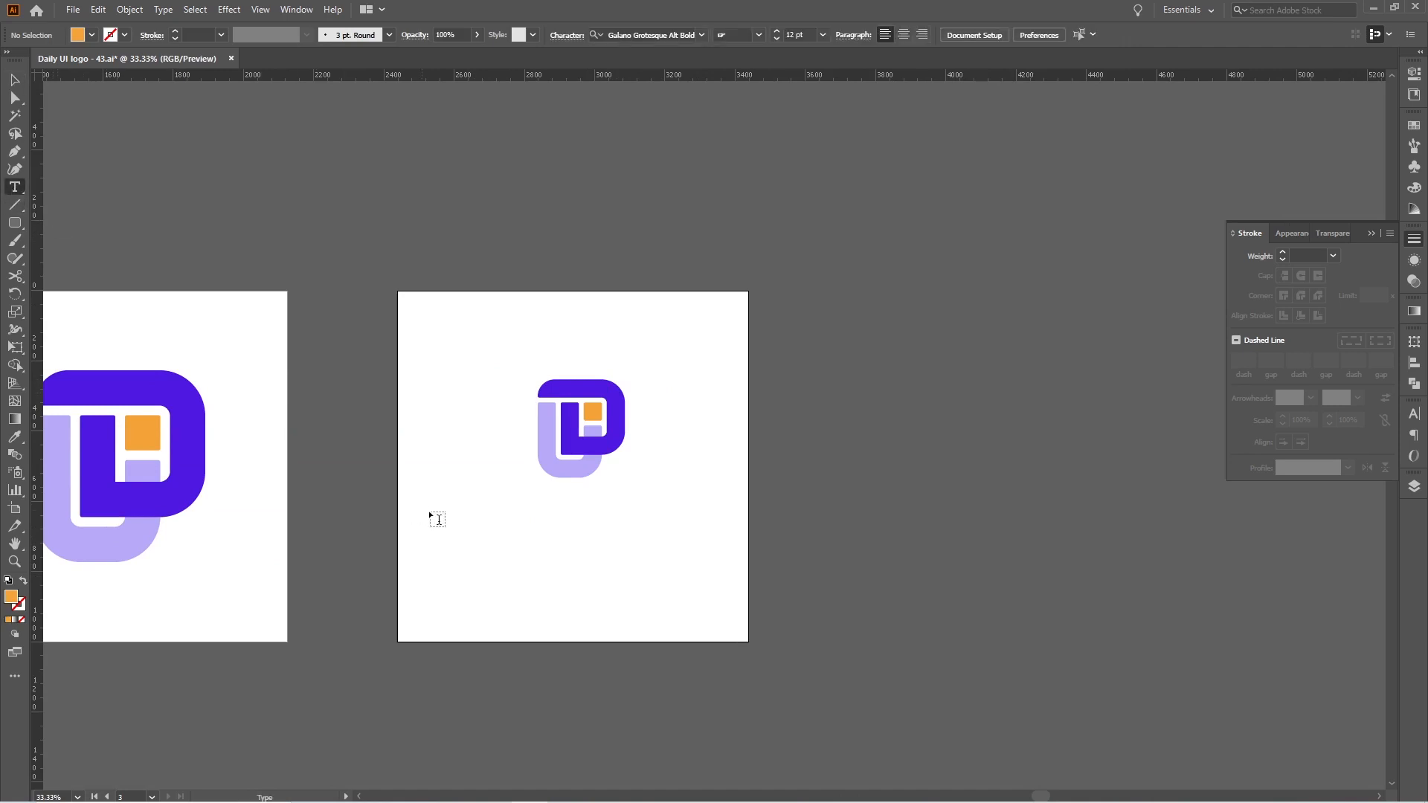
left_click(496, 516)
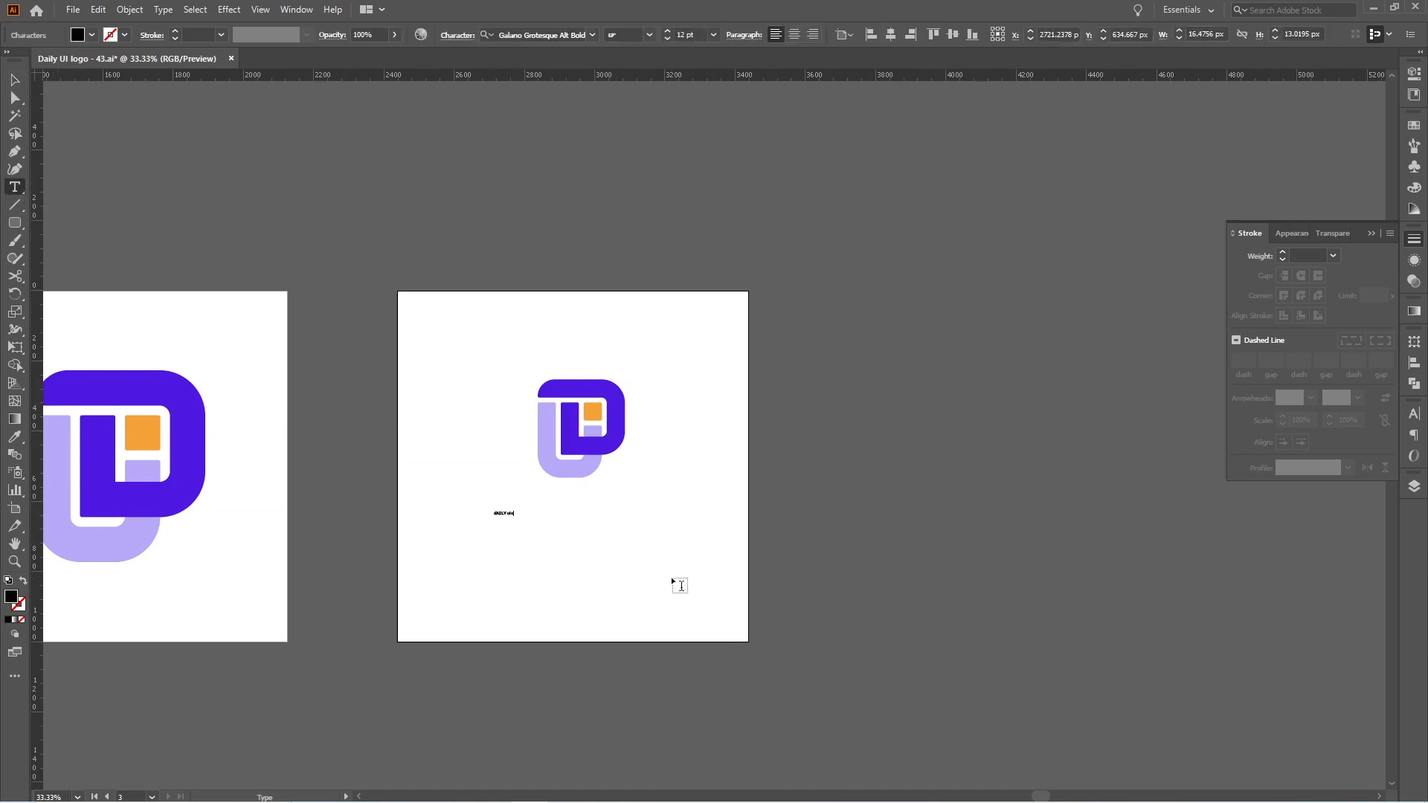
left_click(11, 87)
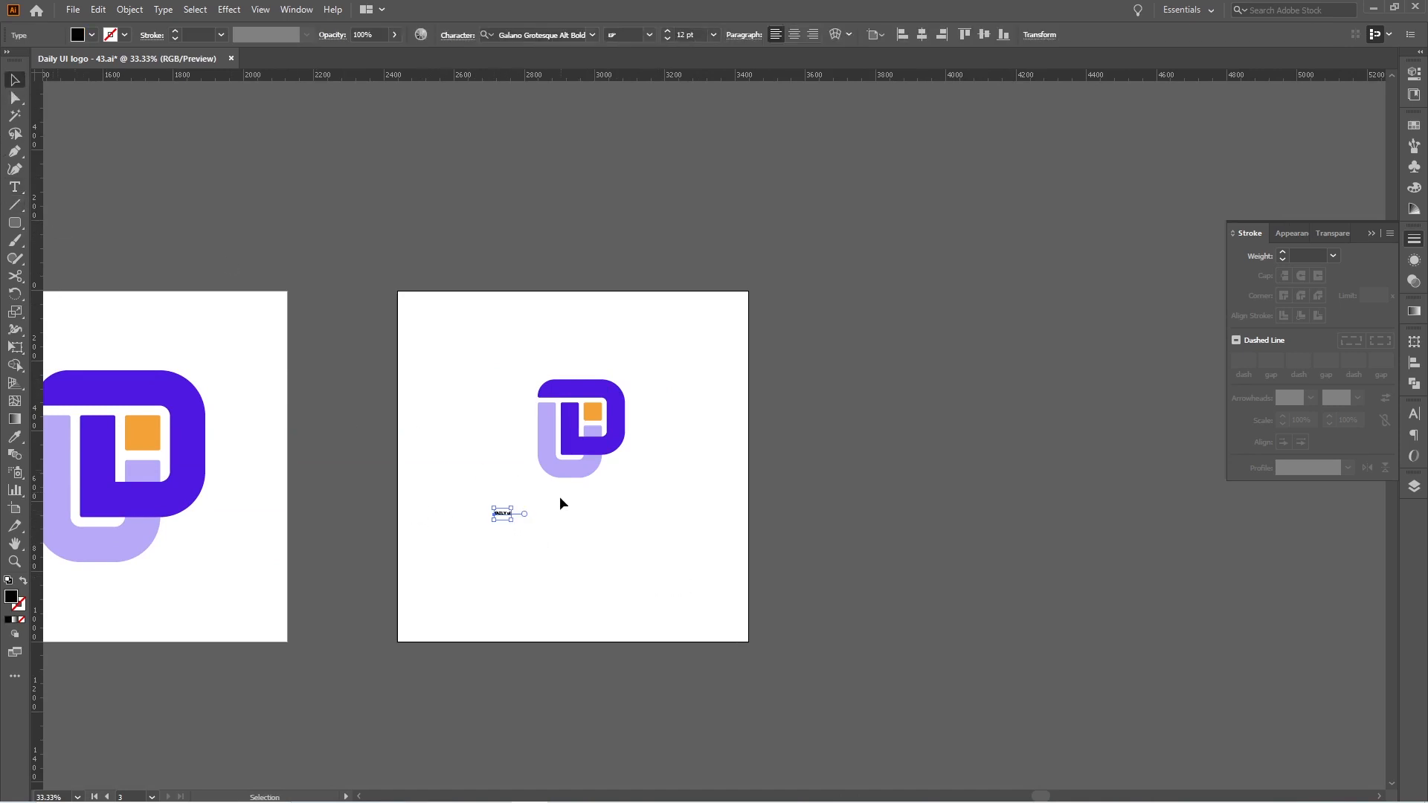
left_click_drag(515, 518, 624, 533)
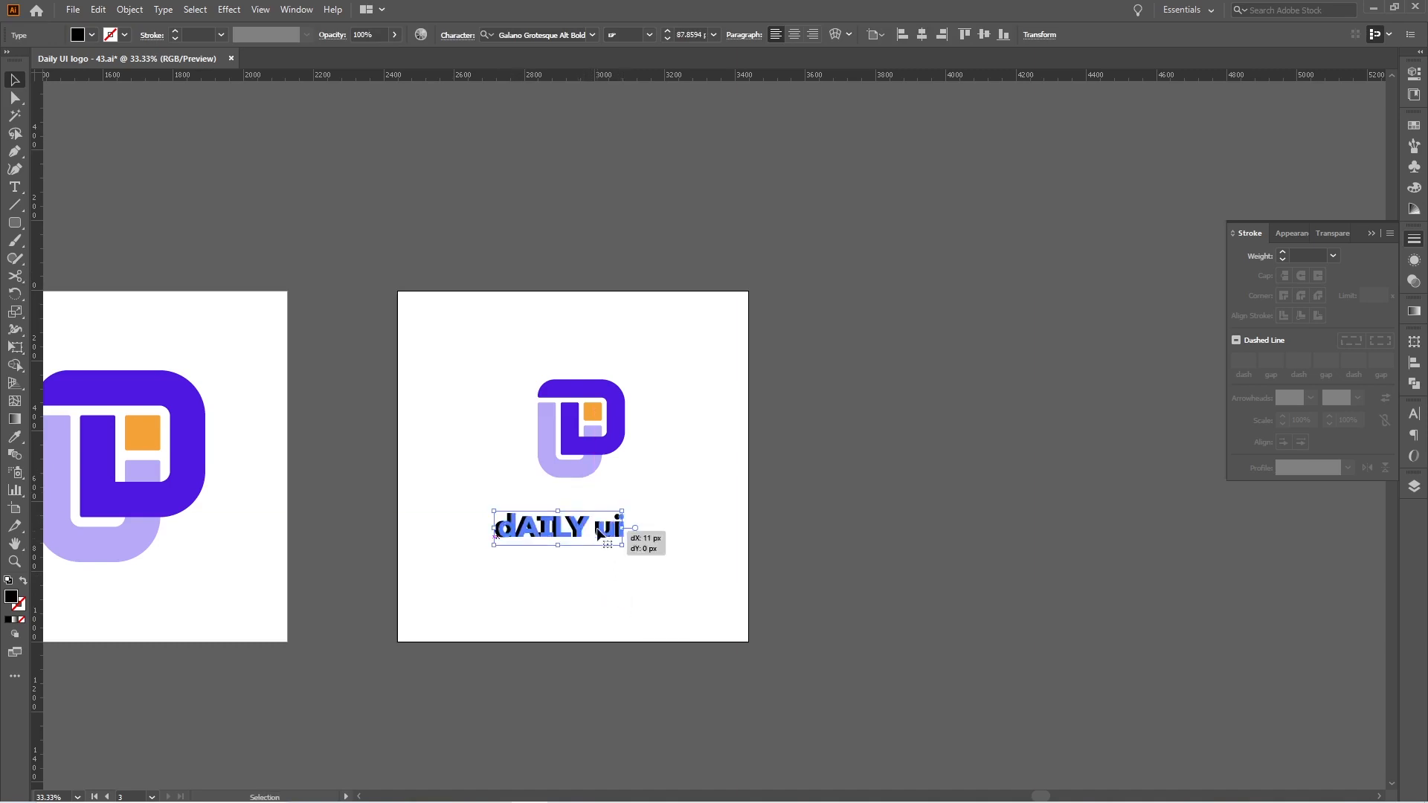
double_click(554, 533)
key("ctrl+a")
type("Dai")
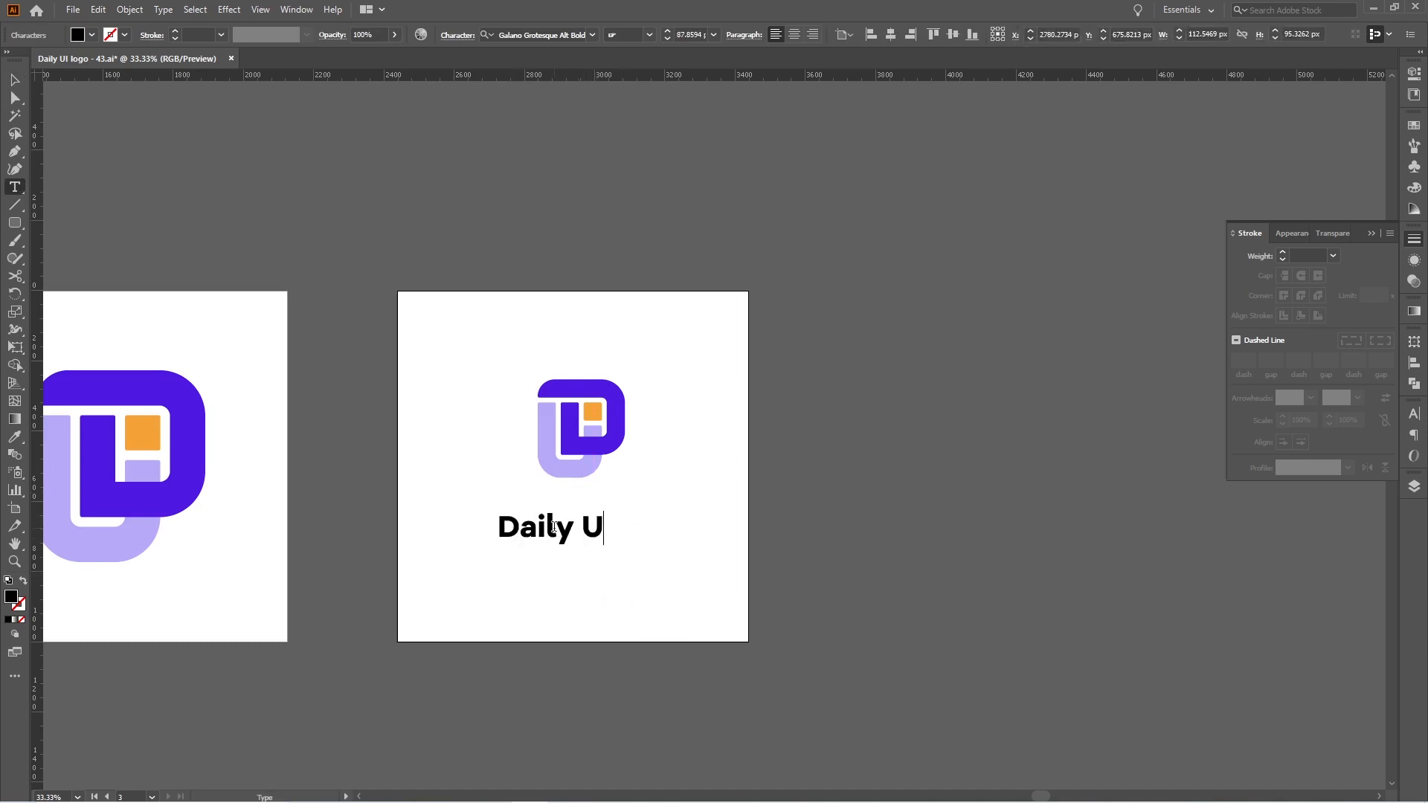
left_click(17, 79)
Change the "Daily UI" text's font to DIN Black and enlarge the text to about 440 px wide
left_click(555, 35)
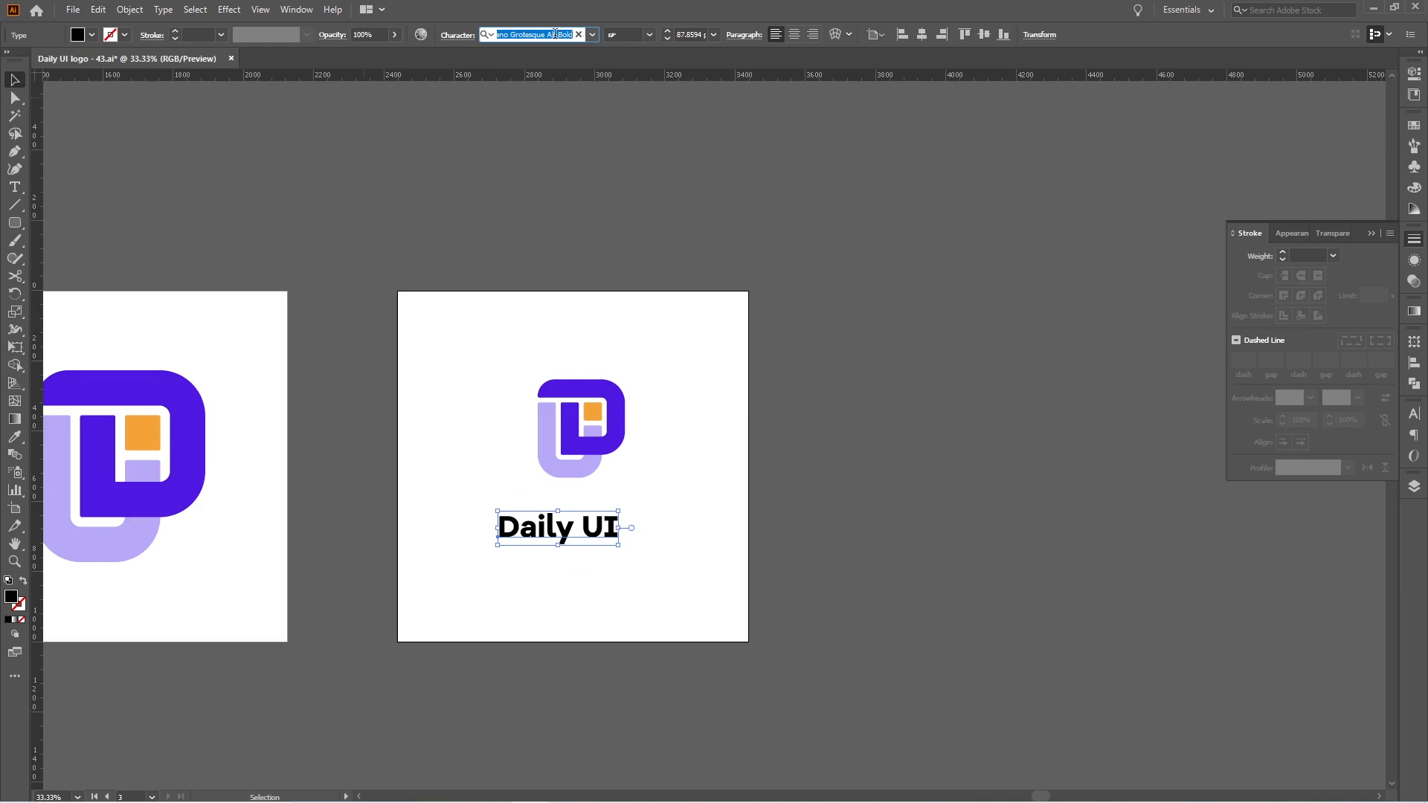
type("din")
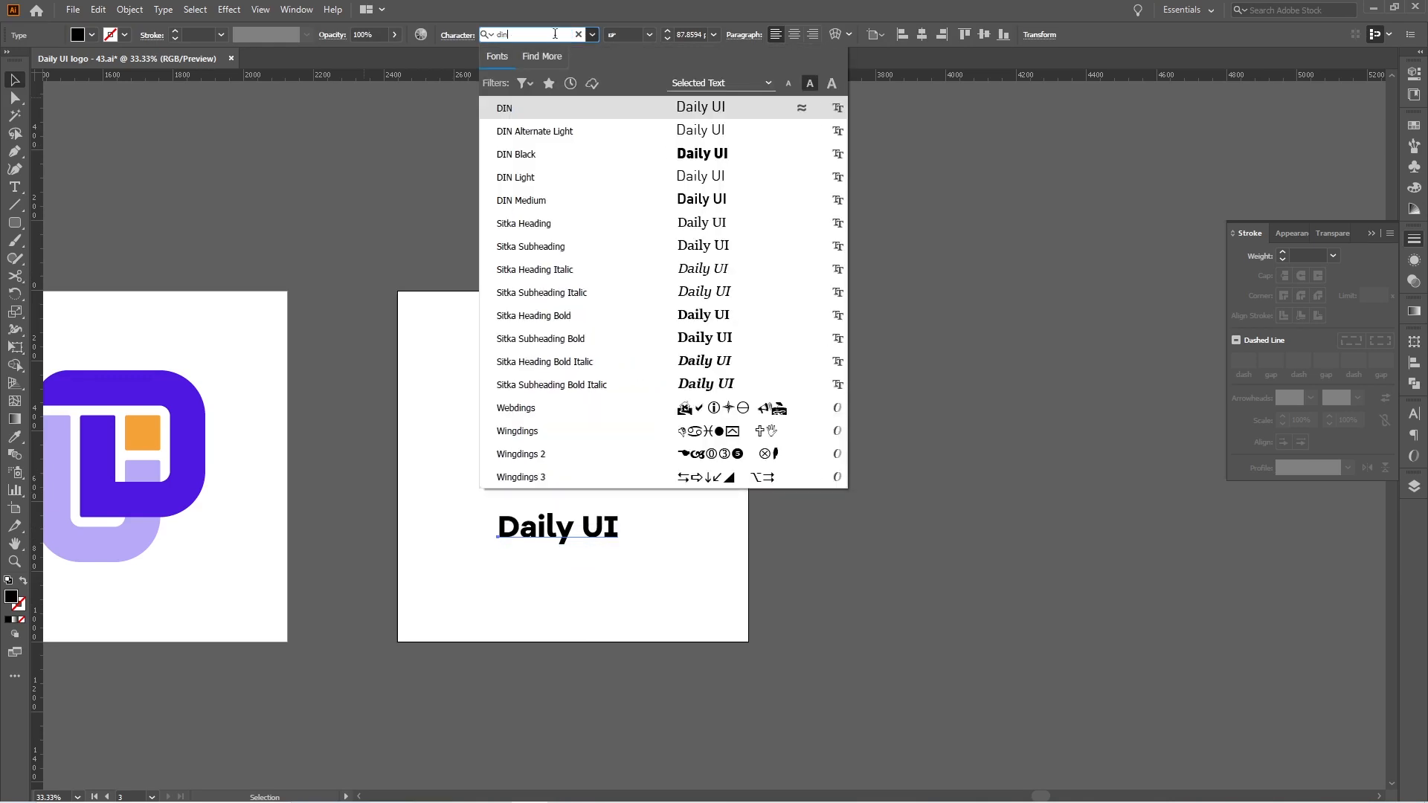
left_click(528, 156)
left_click_drag(604, 531, 706, 584)
mouse_move(655, 536)
left_mouse_down()
mouse_move(623, 535)
mouse_move(679, 566)
mouse_move(648, 556)
left_mouse_up()
left_click(609, 603)
Fill the "Daily UI" text with the dark purple sampled from the logo above it
left_click(606, 549)
key("i")
left_click(619, 427)
left_click(14, 80)
left_click(578, 576)
Centre the "Daily UI" text and the logo horizontally on the third artboard
left_click(582, 537)
left_click(586, 469, "shift")
left_click(499, 34)
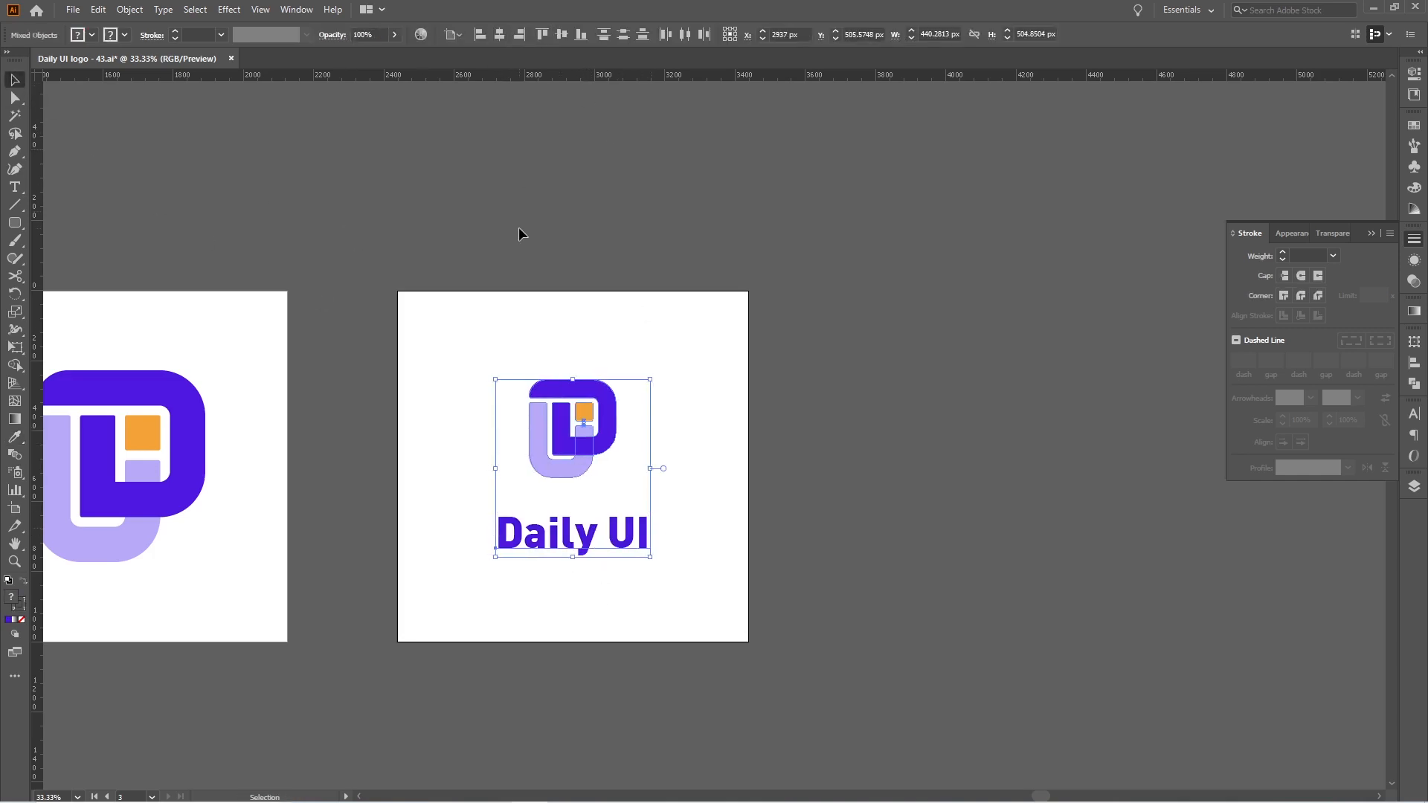
left_click(519, 226)
Move the "Daily UI" text closer to the logo and reduce its size to about 118 pt
left_click(572, 539)
mouse_move(582, 544)
left_mouse_down()
mouse_move(583, 529)
mouse_move(582, 570)
left_mouse_up()
key("Down")
key("Down")
left_click(638, 573)
left_click(610, 525)
mouse_move(642, 537)
left_mouse_down()
mouse_move(671, 549)
mouse_move(632, 535)
left_mouse_up()
Realign the resized text and the logo to the third artboard's horizontal centre
left_click(553, 461, "shift")
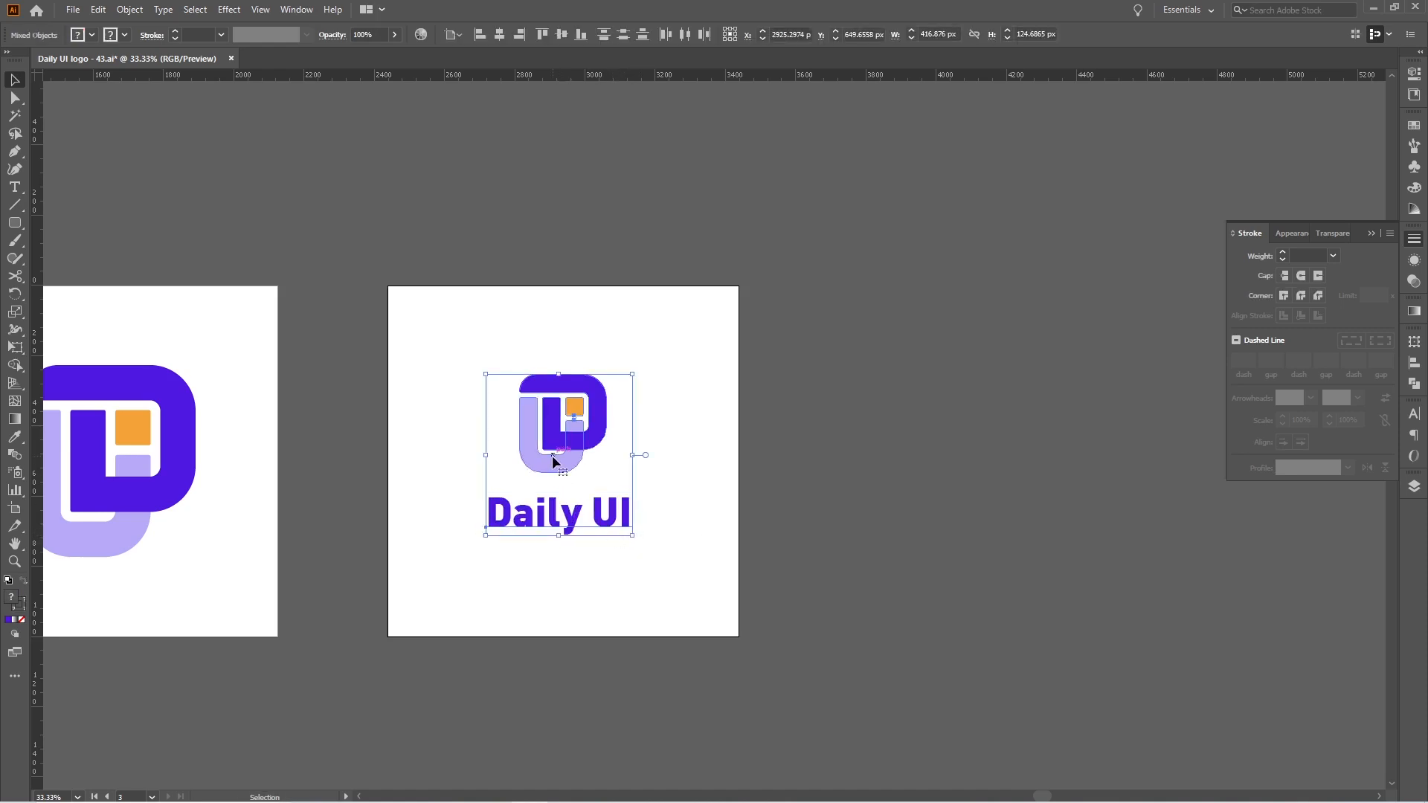
left_click(492, 35)
left_click(463, 382)
Convert the "Daily UI" text to outlines and centre it horizontally with the logo on the artboard
left_click(559, 520)
right_click(560, 520)
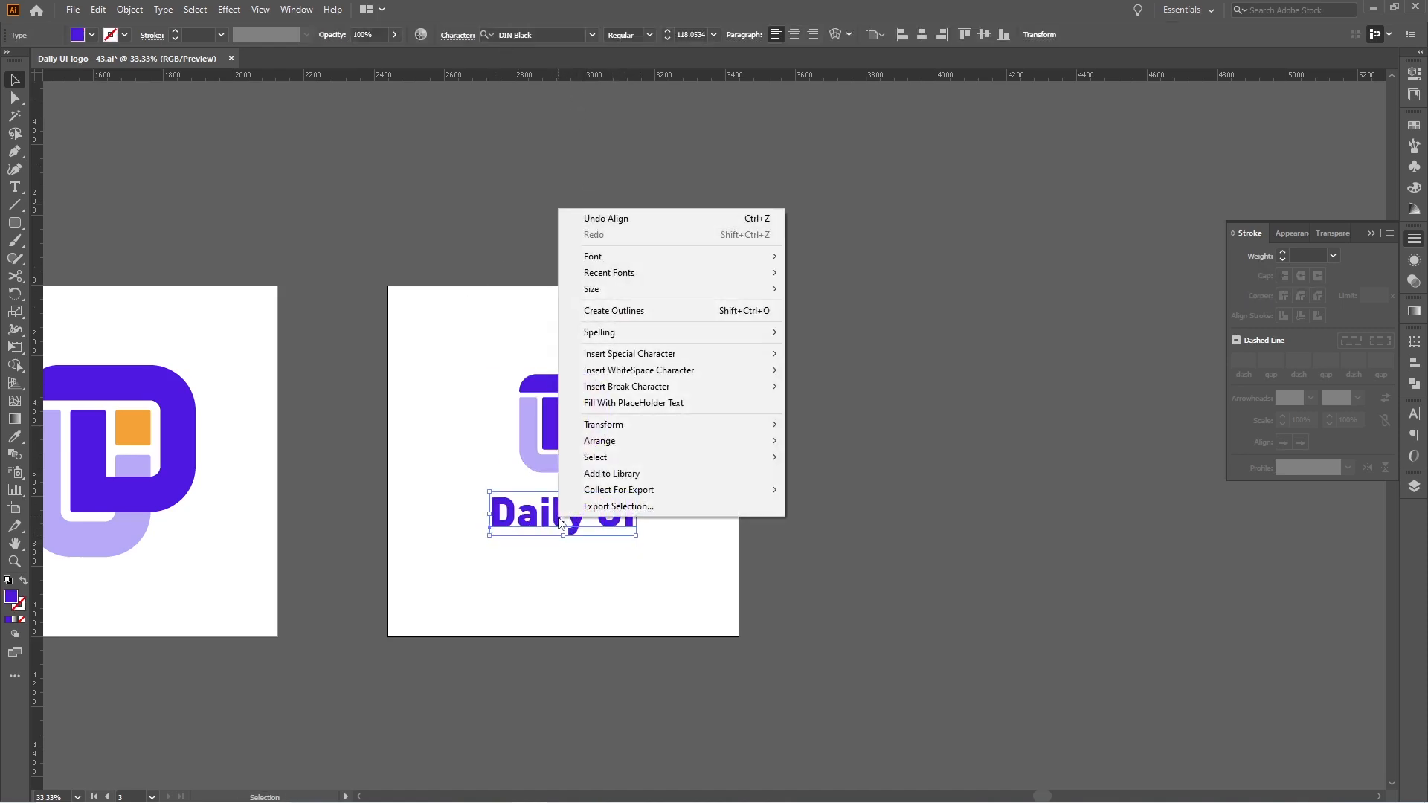
left_click(614, 310)
left_click_drag(410, 494, 595, 365)
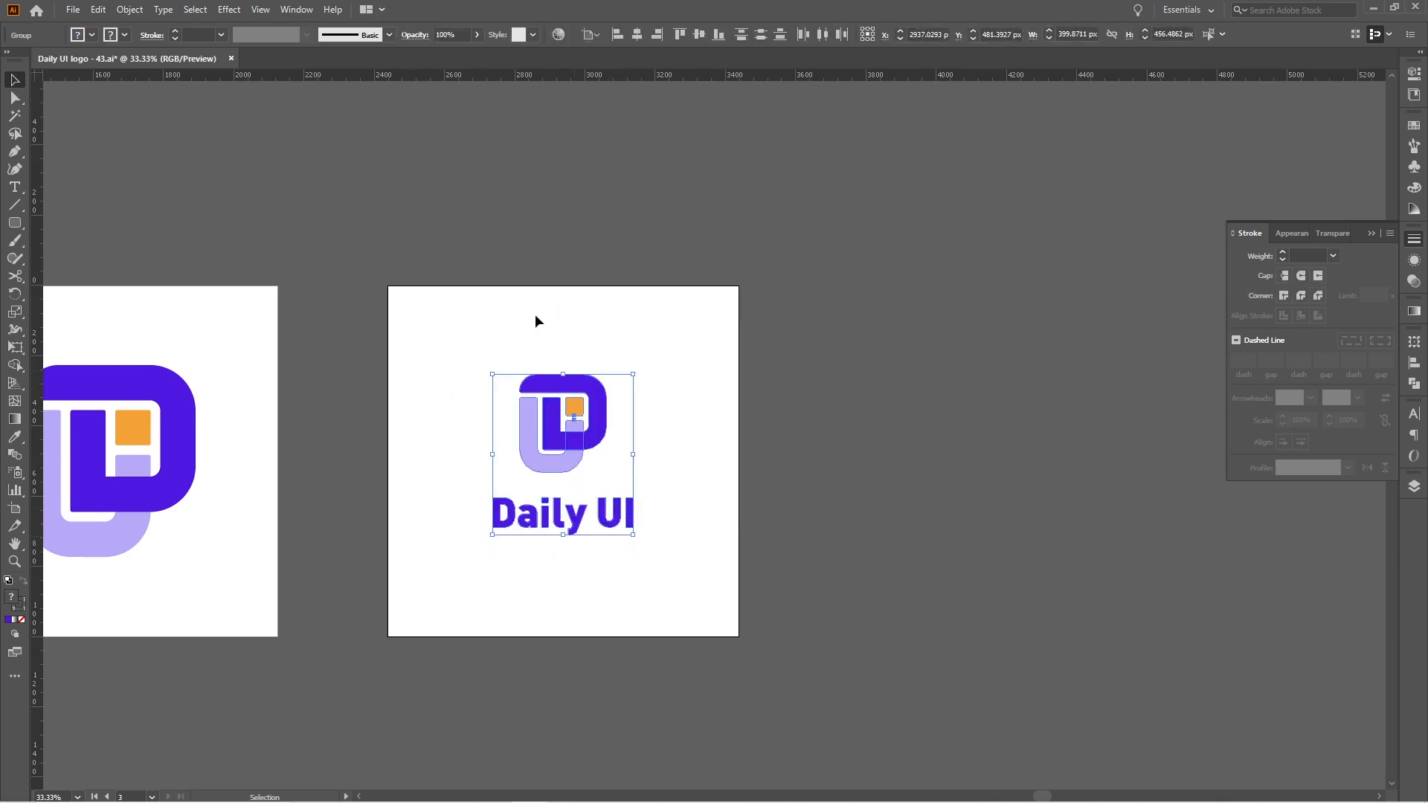
left_click(699, 420)
left_click(627, 516)
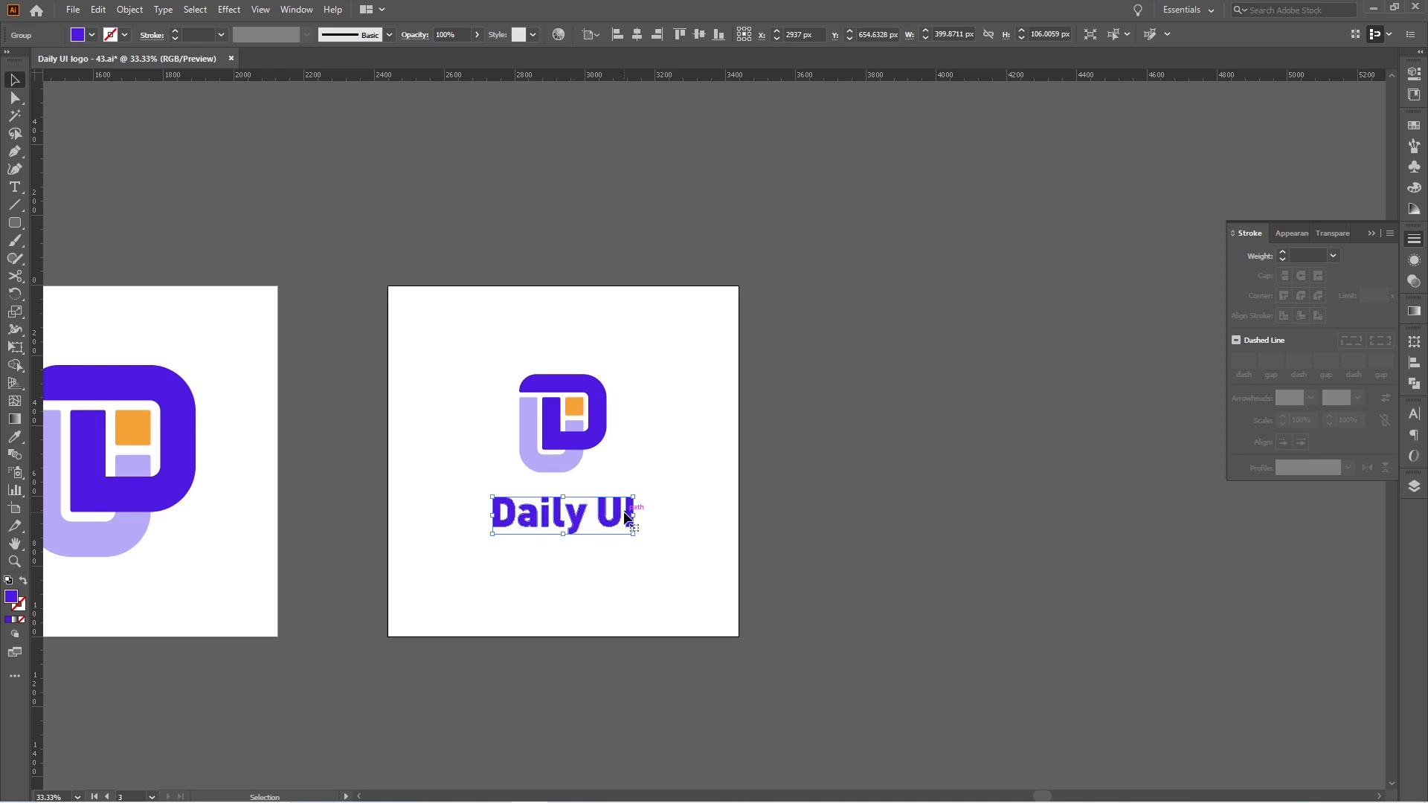
left_click(630, 662)
Widen the third artboard to roughly 1.7 times its width by extending its right edge
left_click_drag(657, 580, 623, 624)
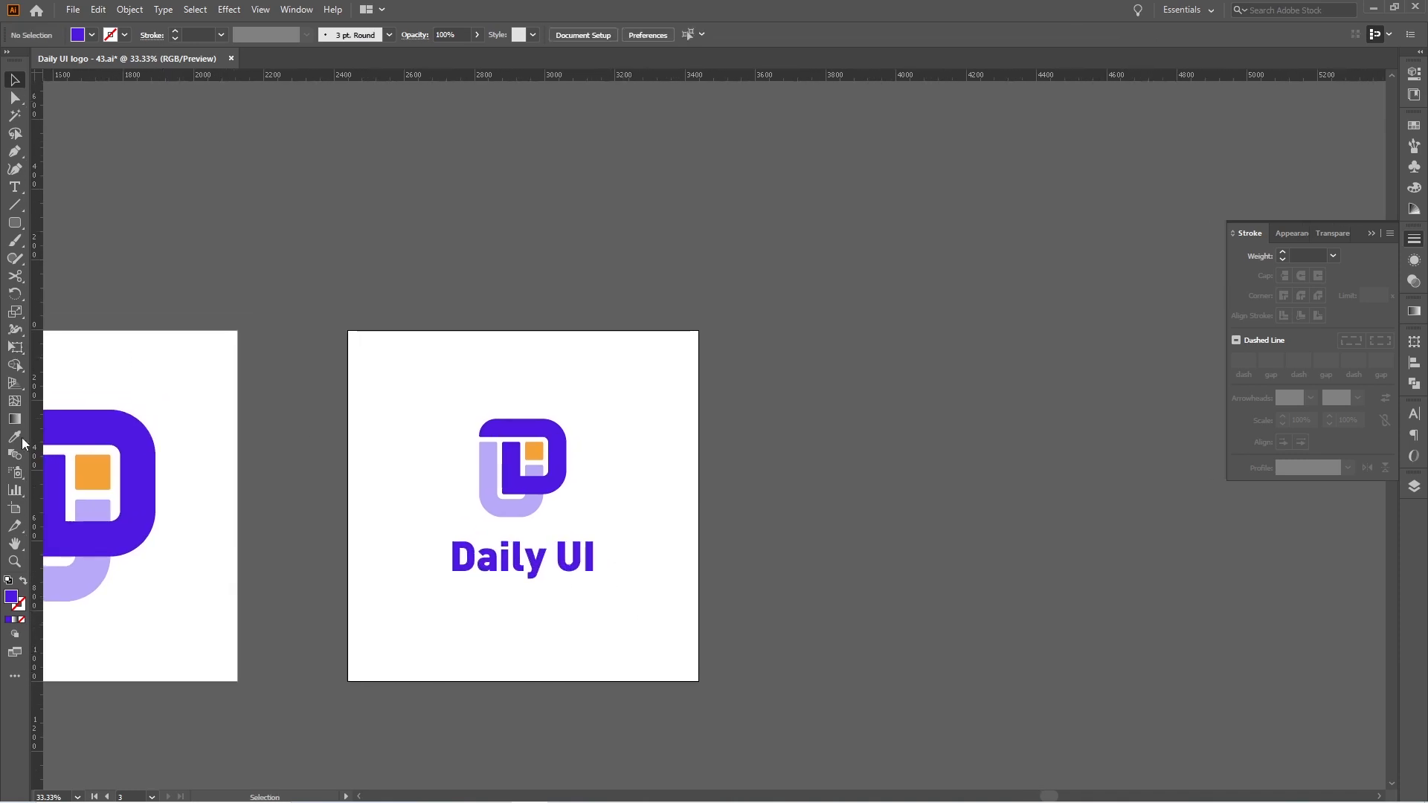
left_click(15, 508)
left_click_drag(699, 506, 995, 507)
left_click(15, 82)
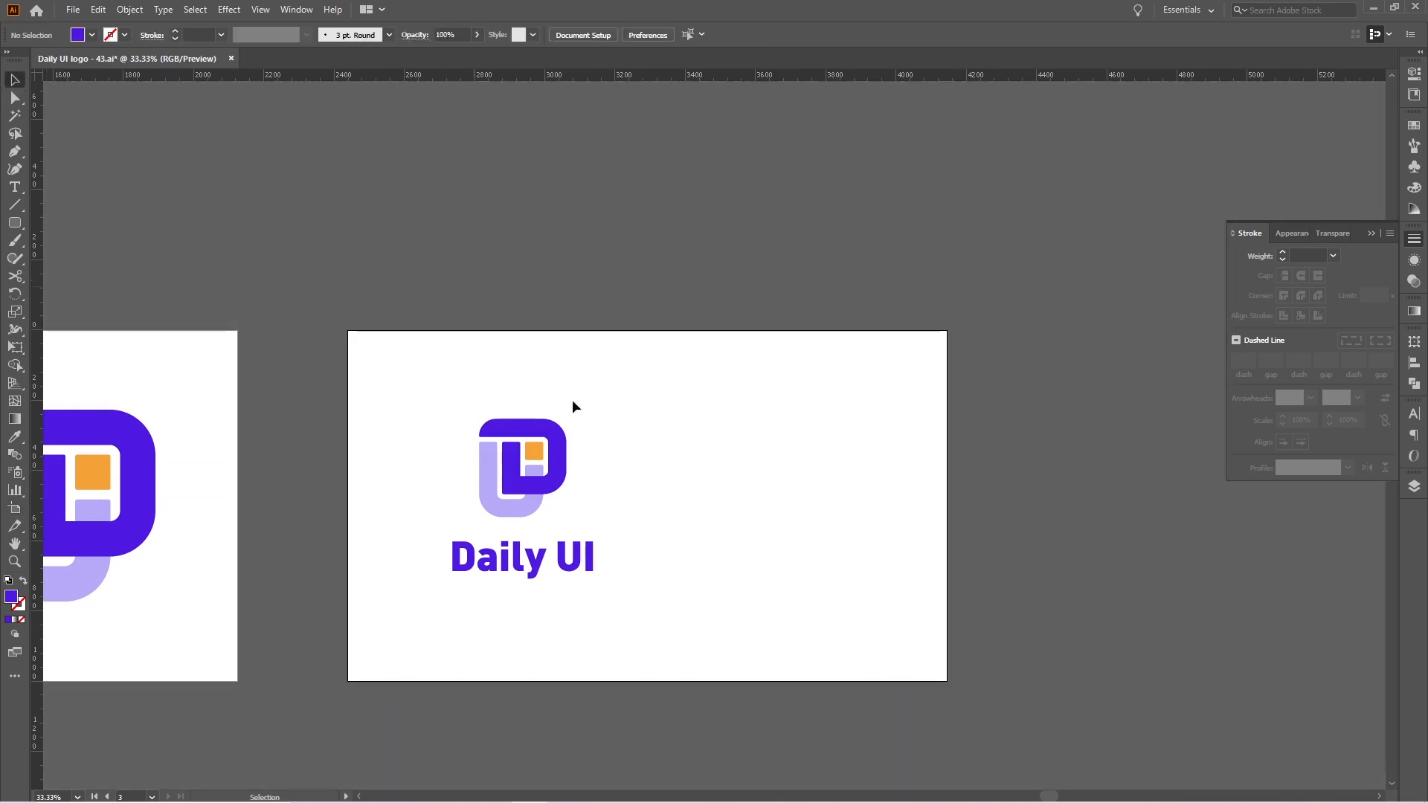
Scale the logo down to about 150 px wide together with its "Daily UI" text and move both to the third artboard's upper right area
left_click(517, 506)
left_click_drag(542, 561, 807, 509)
left_click(775, 532)
left_click(751, 418)
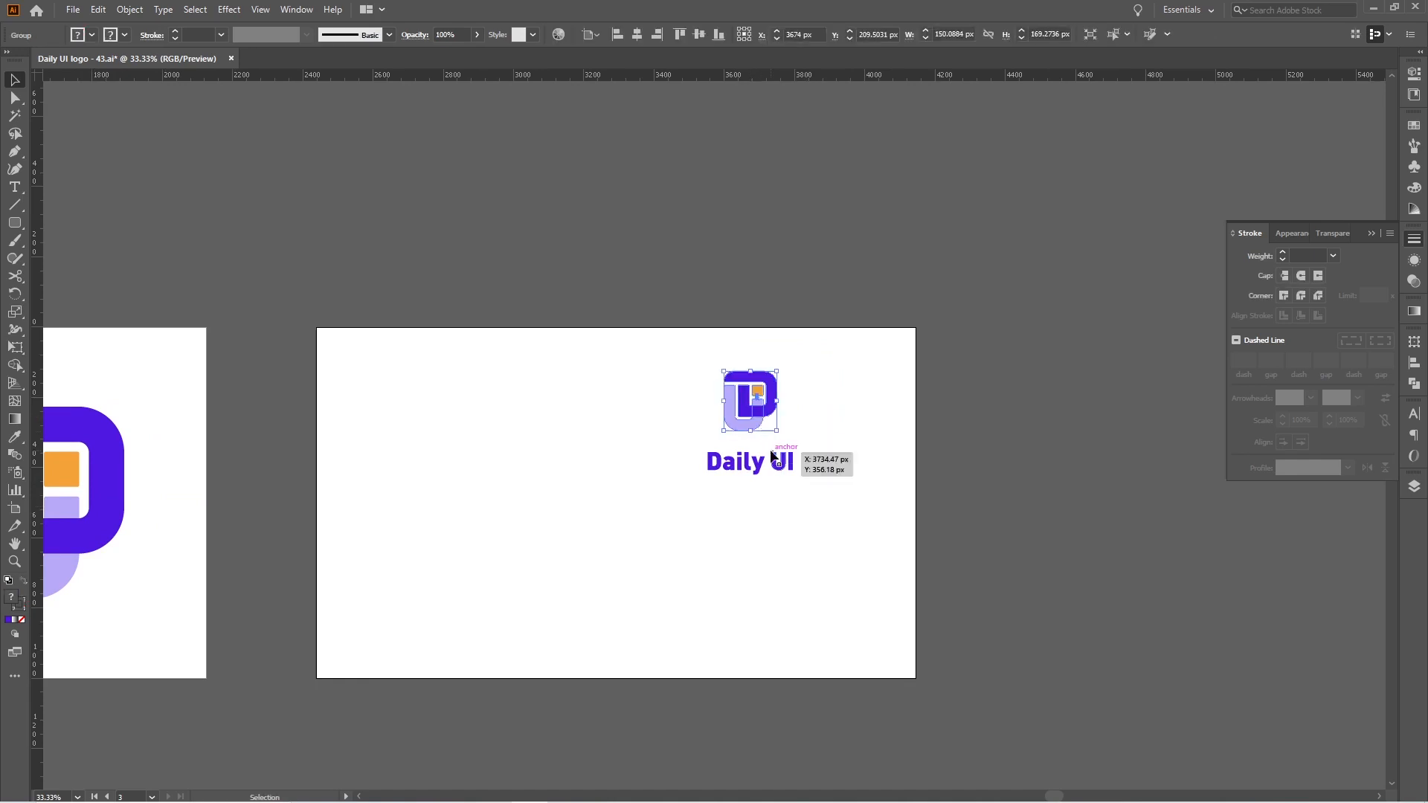
left_click_drag(661, 376, 799, 466)
left_click(718, 529)
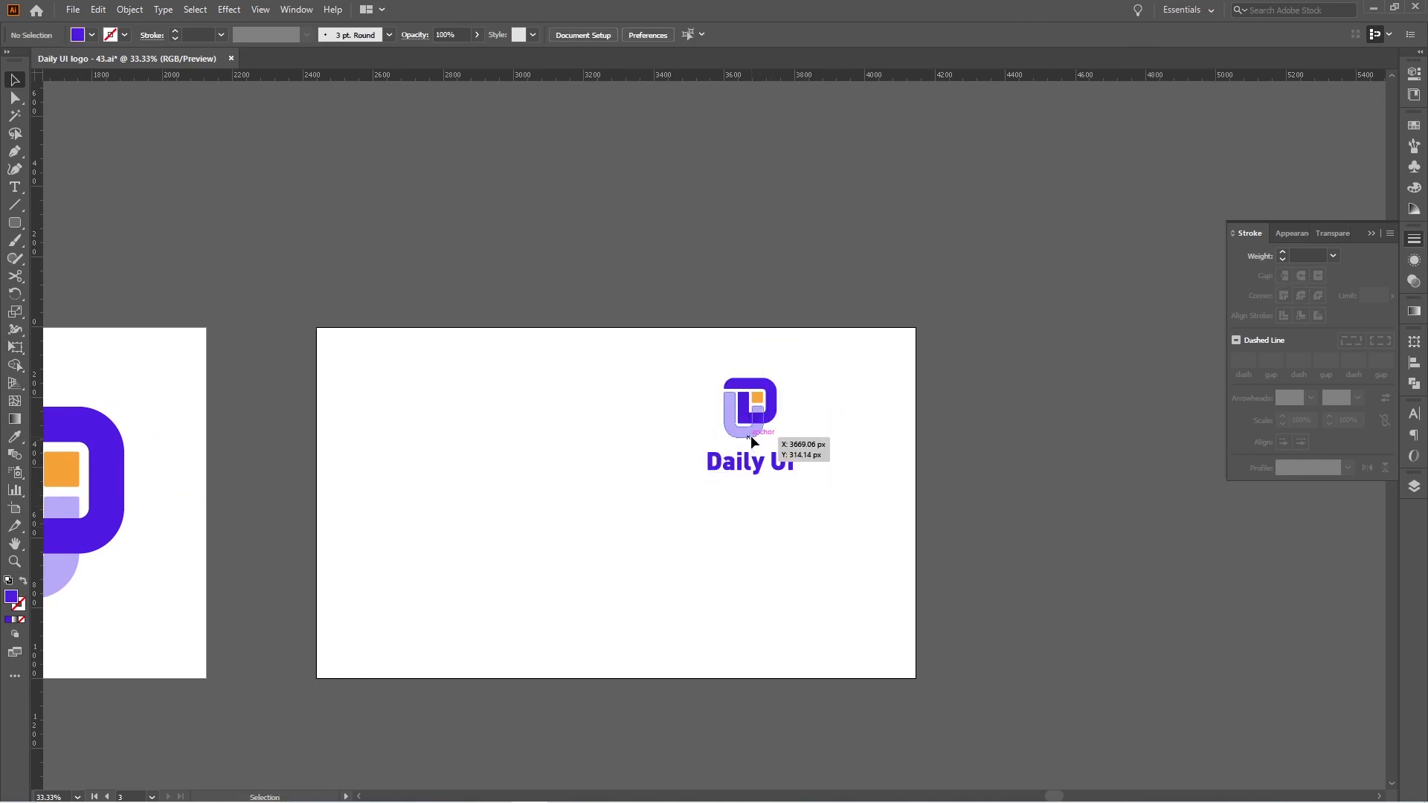
Draw a purple rectangle about 1002 px wide in the third artboard's lower right corner and extend it to the artboard's bottom edge
left_click_drag(20, 226, 49, 222)
left_click_drag(919, 503, 564, 676)
left_click(9, 81)
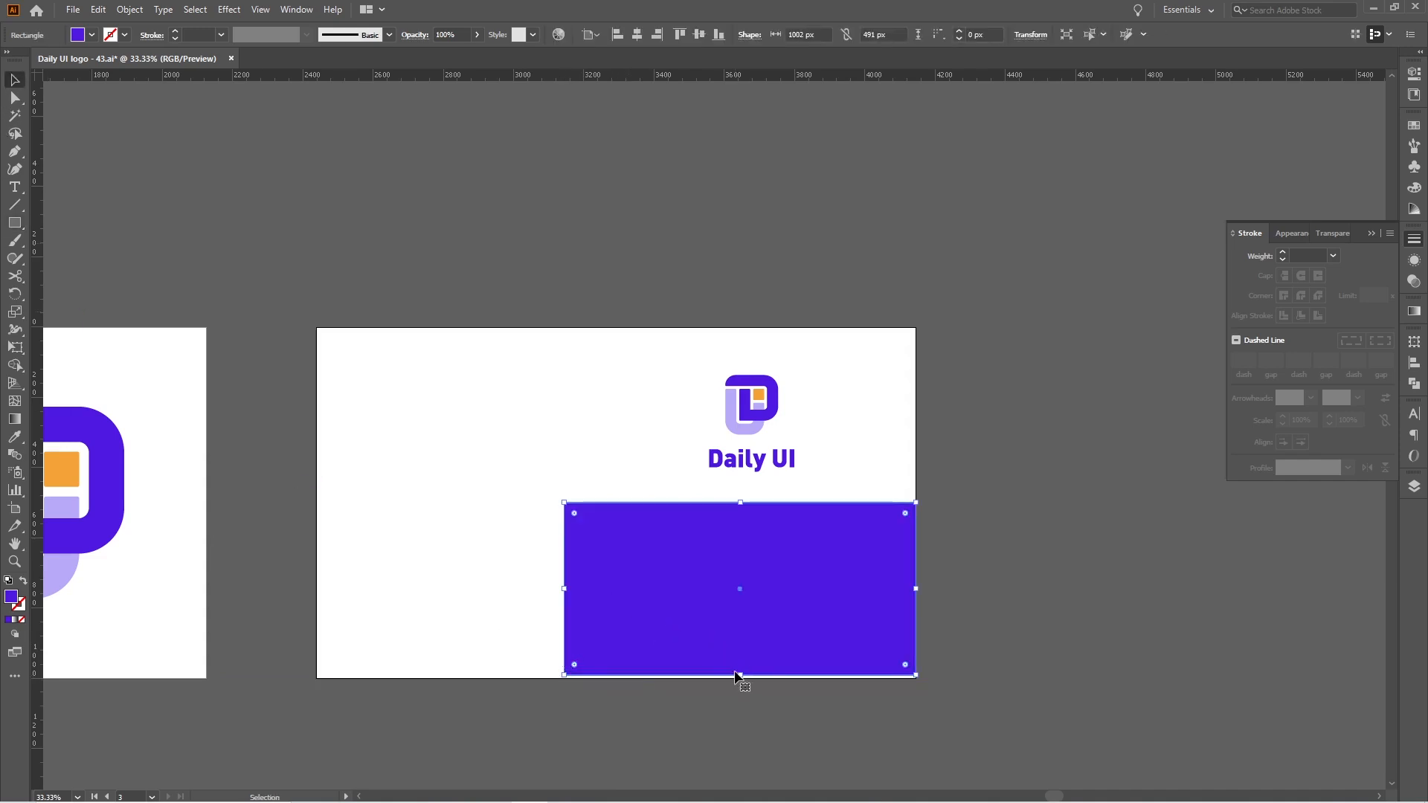
left_click(752, 696)
scroll(755, 698, "up", 2)
left_click(716, 601)
left_click_drag(728, 653, 727, 657)
left_click(711, 673)
scroll(711, 672, "down", 2)
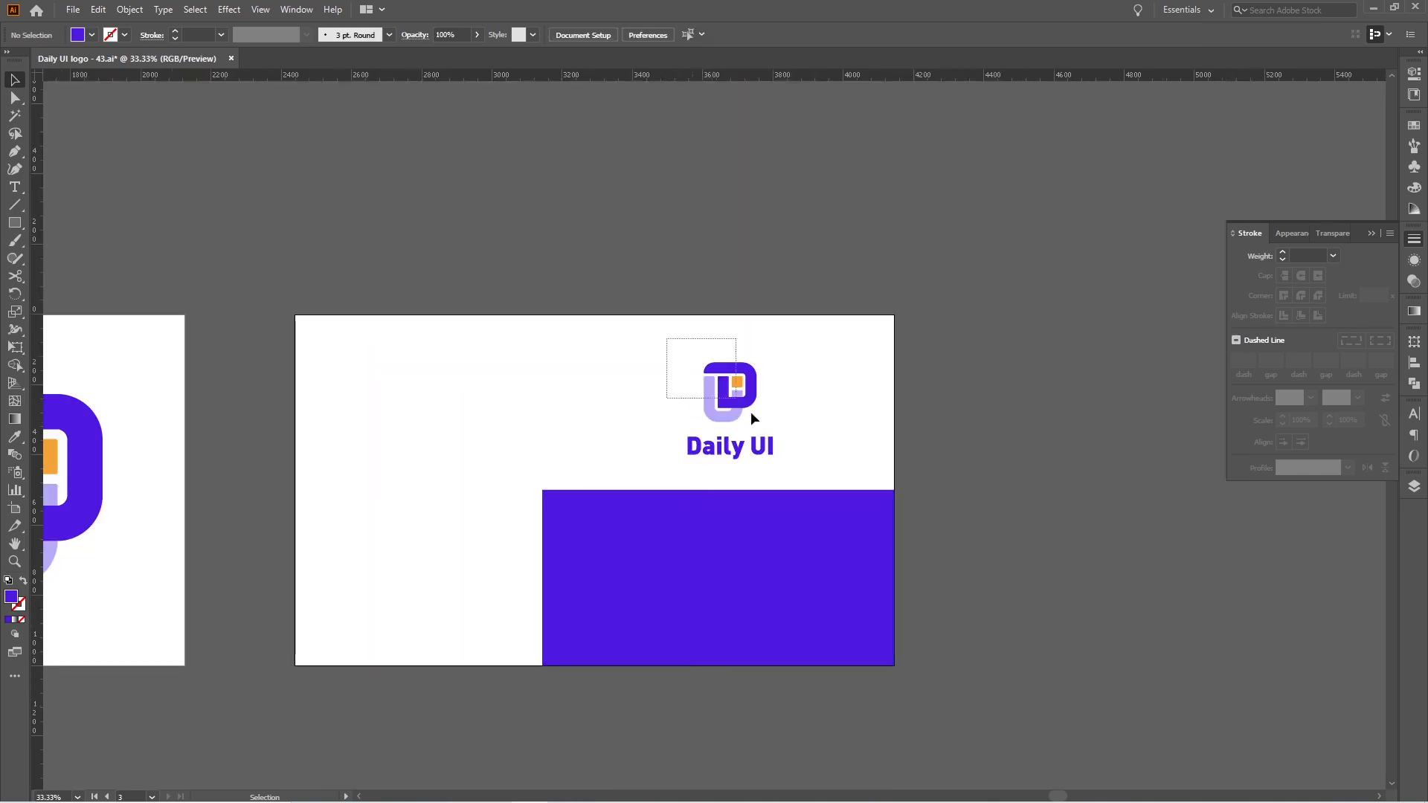
Centre the logo and "Daily UI" text horizontally above the purple rectangle, using the rectangle as the key object
left_click_drag(751, 412, 785, 458)
left_click_drag(711, 420, 691, 418)
left_click(692, 523, "shift")
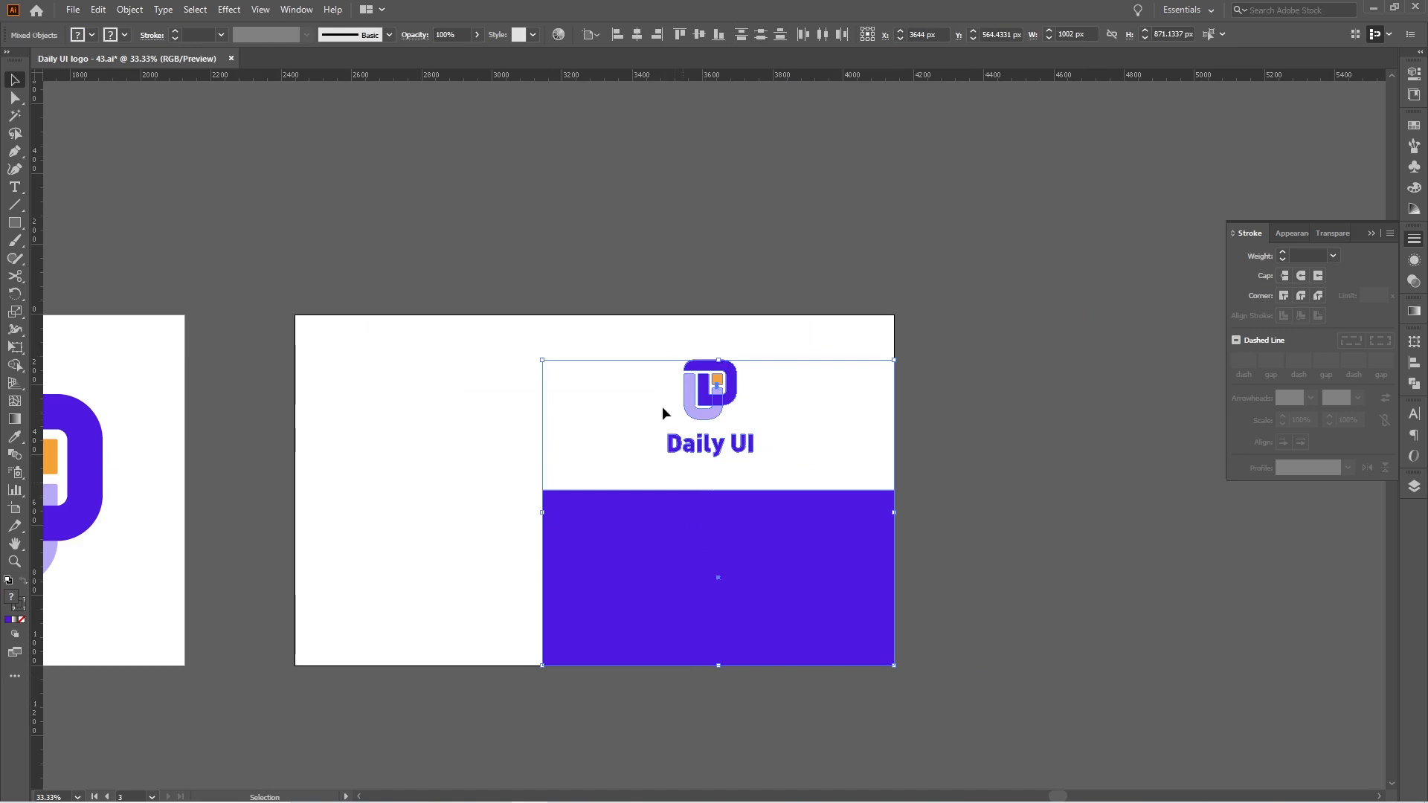
left_click(637, 34)
left_click(650, 510)
key("ctrl+z")
left_click(591, 34)
left_click(618, 68)
left_click(747, 549)
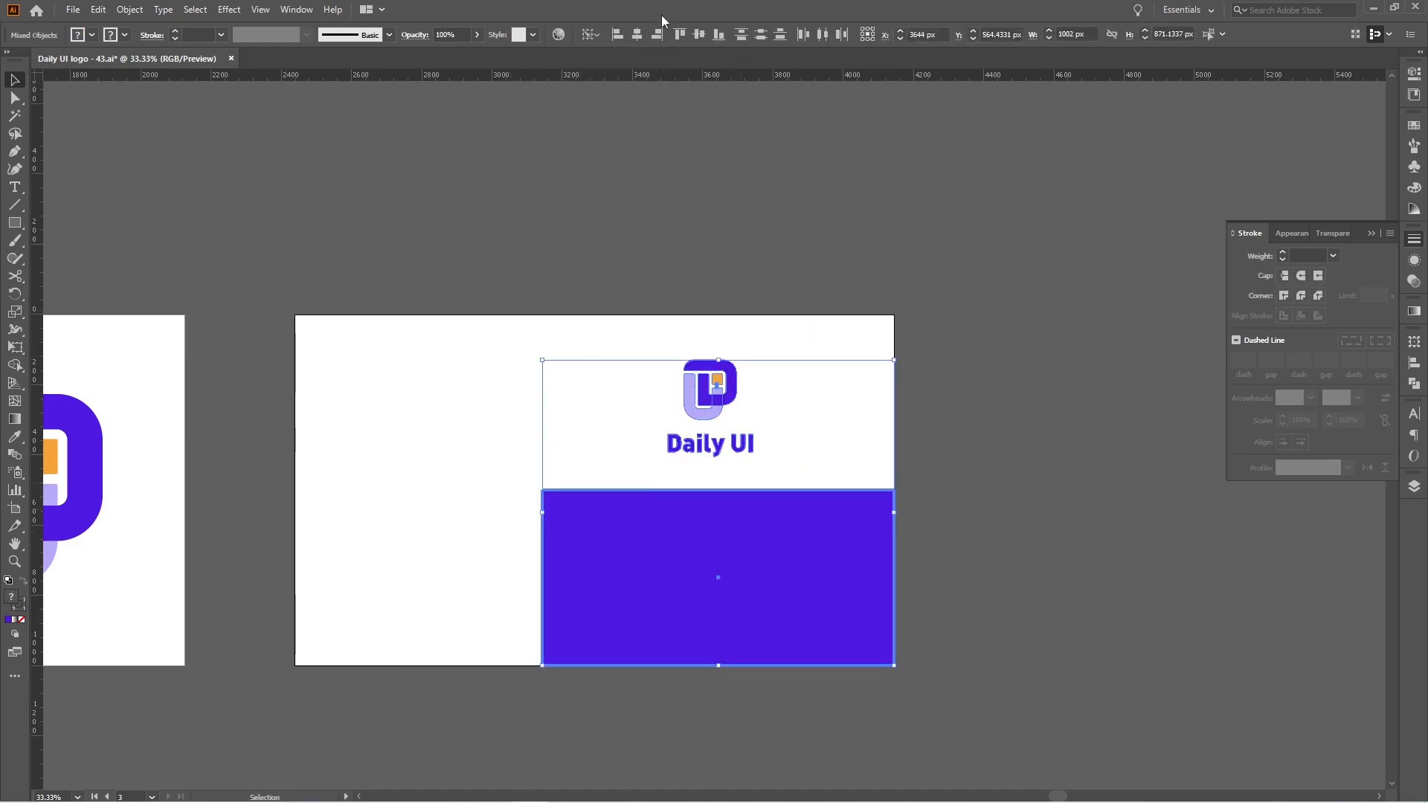
left_click(637, 34)
left_click(596, 408)
Duplicate the logo and "Daily UI" text straight down onto the purple rectangle and bring the copy to the front
left_click(725, 409)
left_click_drag(725, 409, 741, 579)
key("ctrl+shift+]")
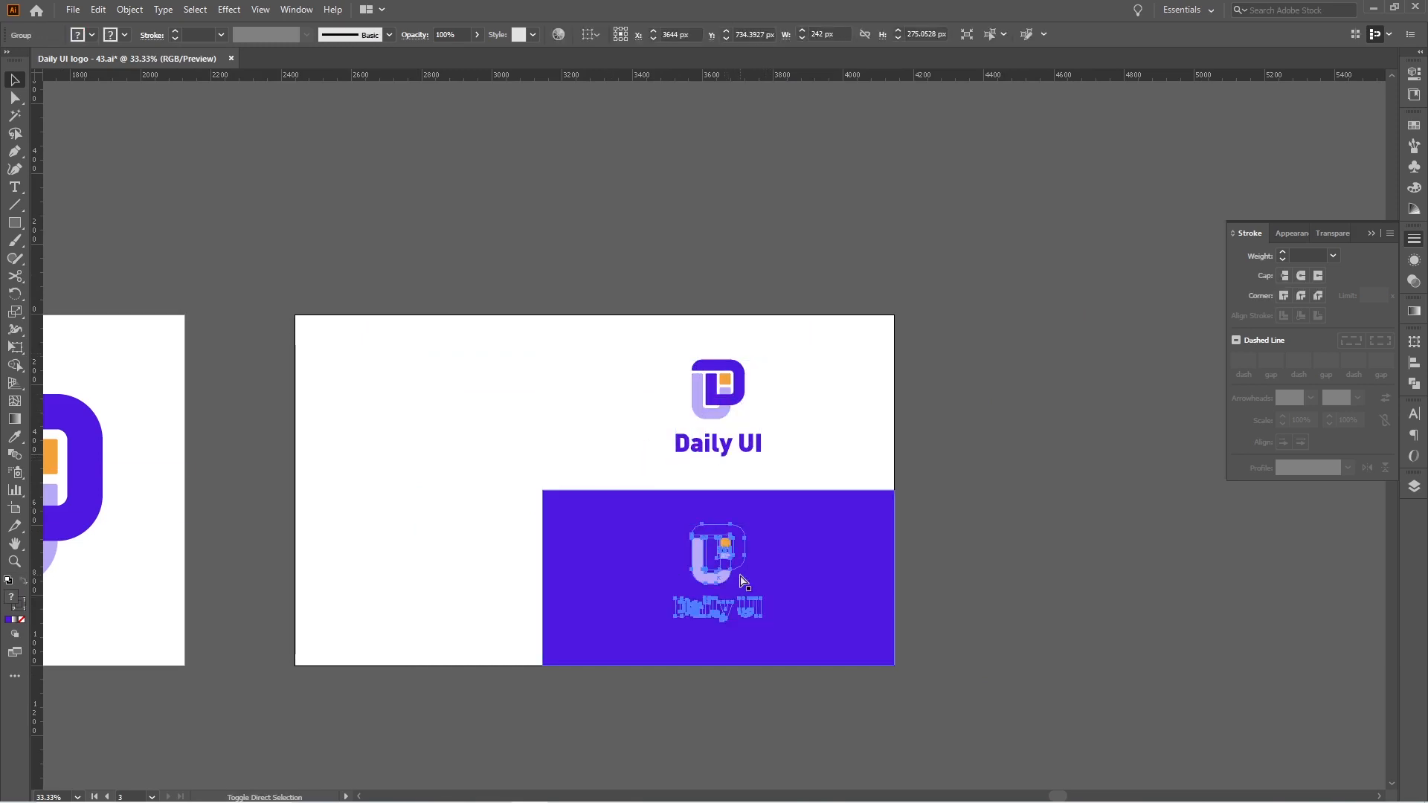
left_click(764, 729)
Ungroup the copied logo and text into individually selectable shapes
scroll(746, 655, "up", 2)
right_click(702, 485)
left_click(739, 607)
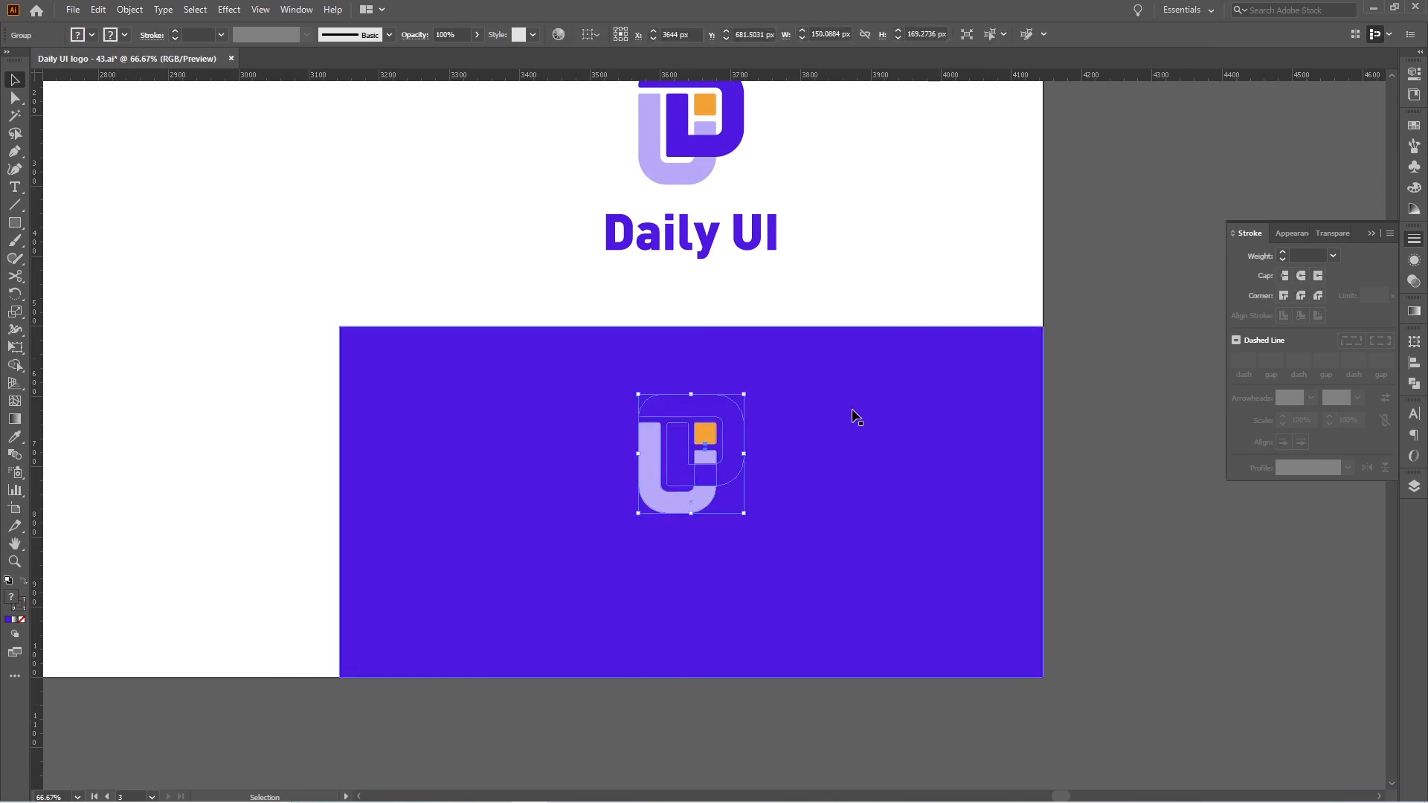
right_click(730, 470)
left_click(766, 593)
left_click(640, 716)
Fill the copied logo's purple letter shape and the copied "Daily UI" text with white
left_click(733, 448)
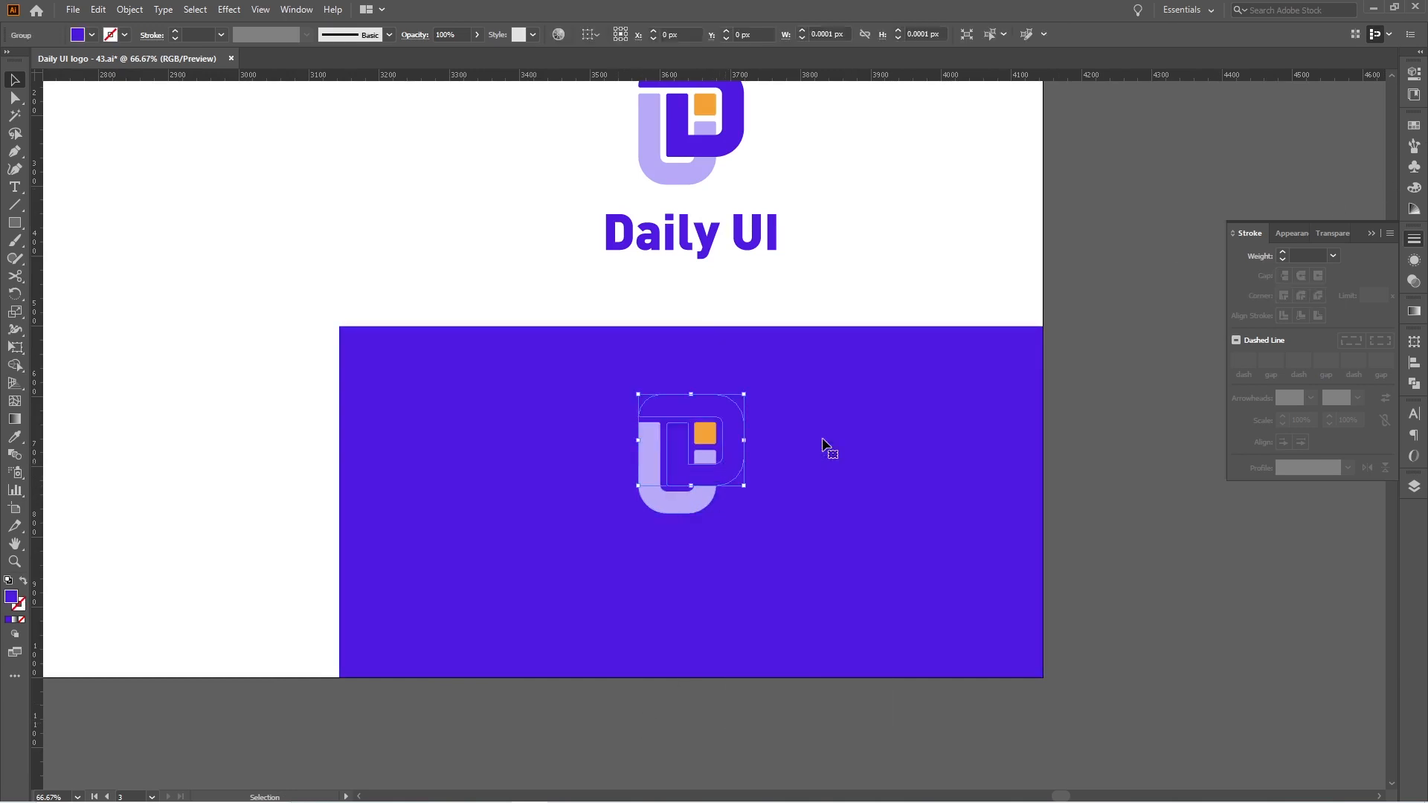
left_click(1415, 126)
left_click(1252, 166)
left_click(829, 752)
left_click(707, 579)
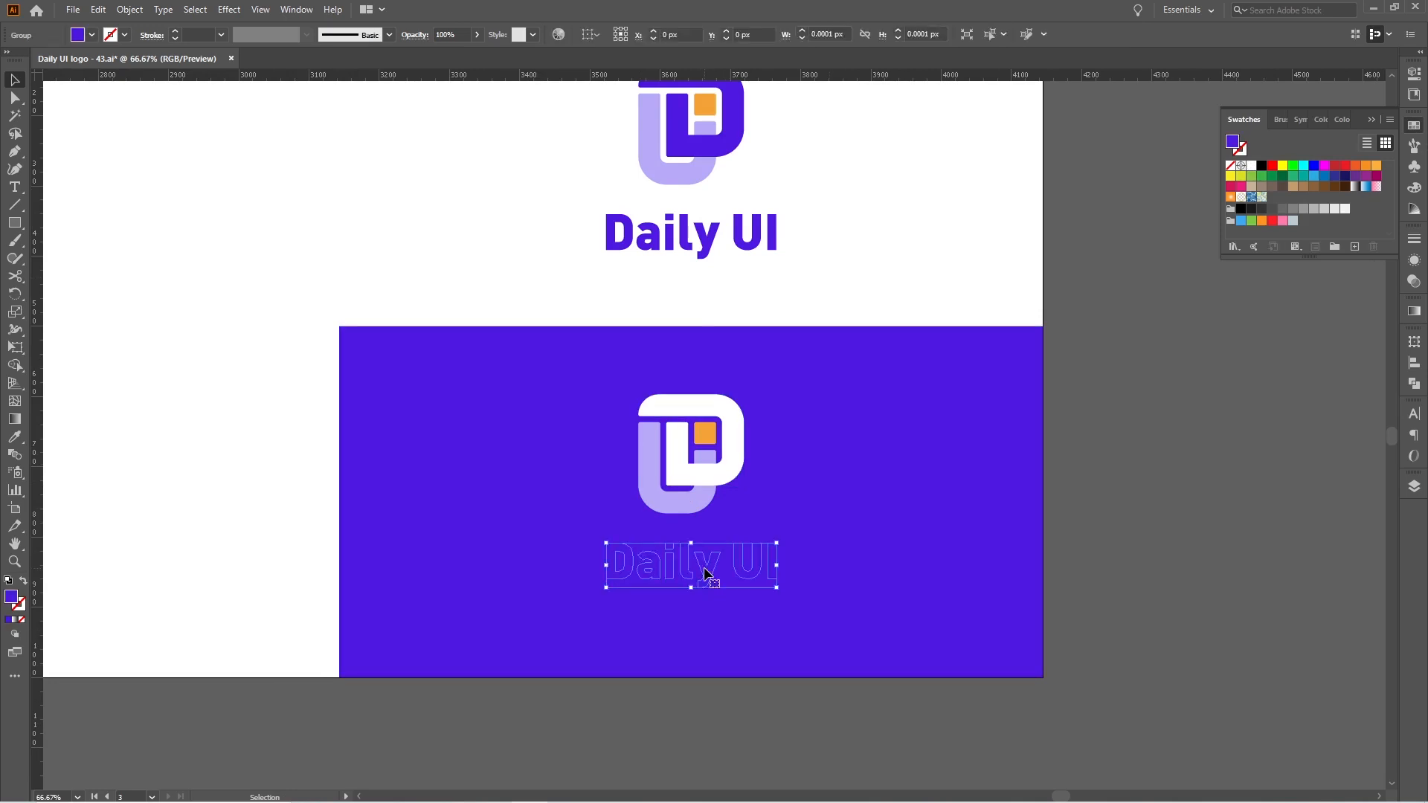
left_click(1252, 166)
left_click(659, 732)
Centre the white logo and text vertically within the purple rectangle, keeping the rectangle in place as the key object
left_click_drag(864, 705, 542, 476)
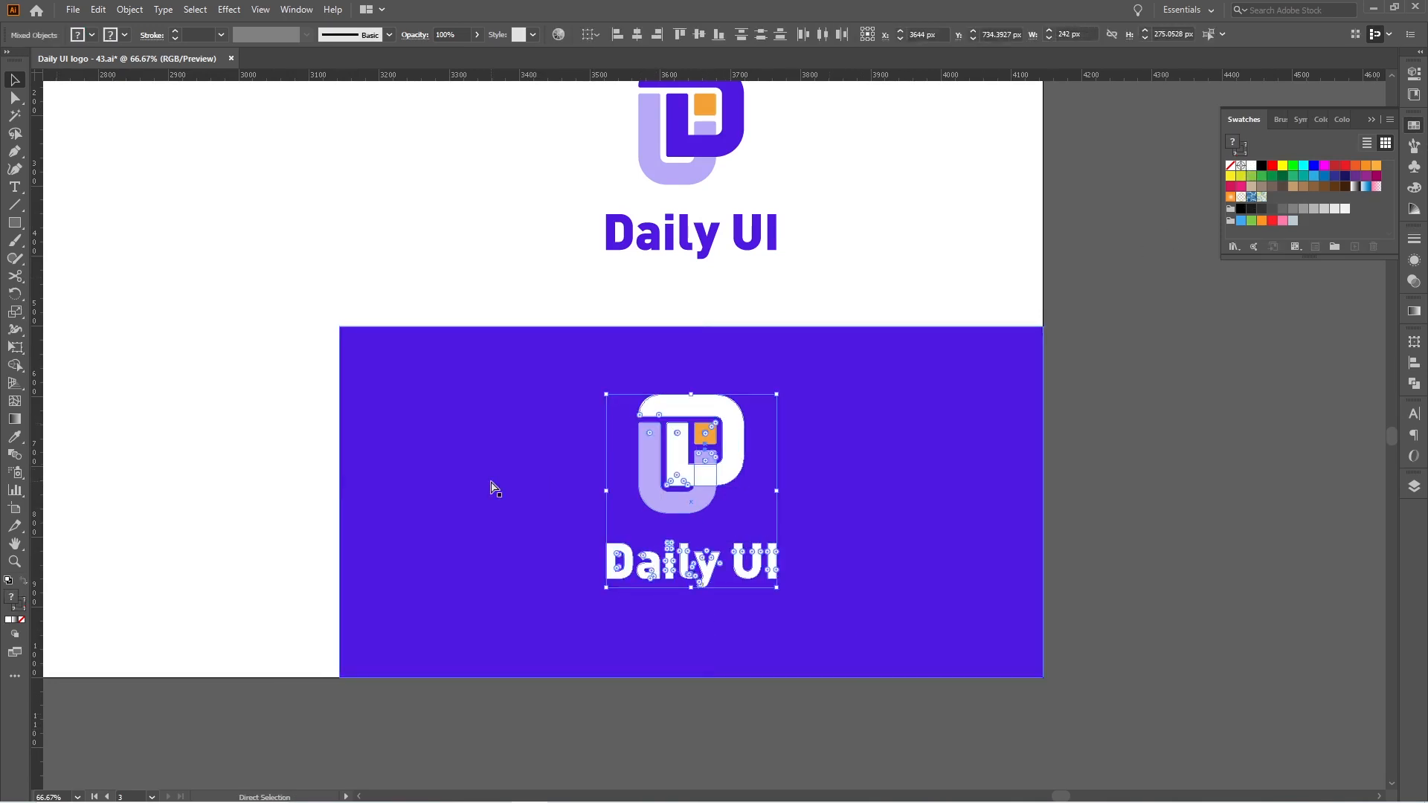
left_click(700, 34)
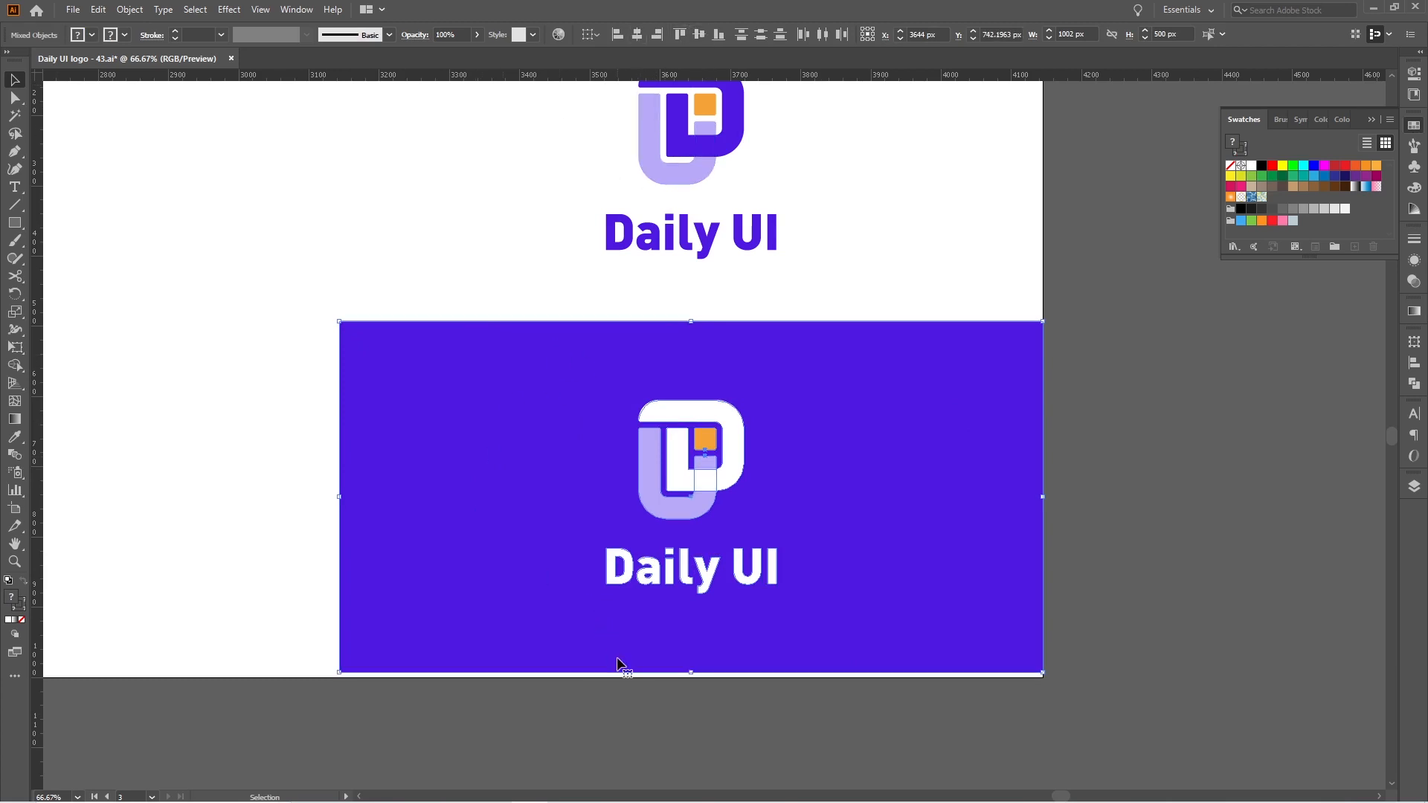
key("ctrl+z")
left_click(699, 36)
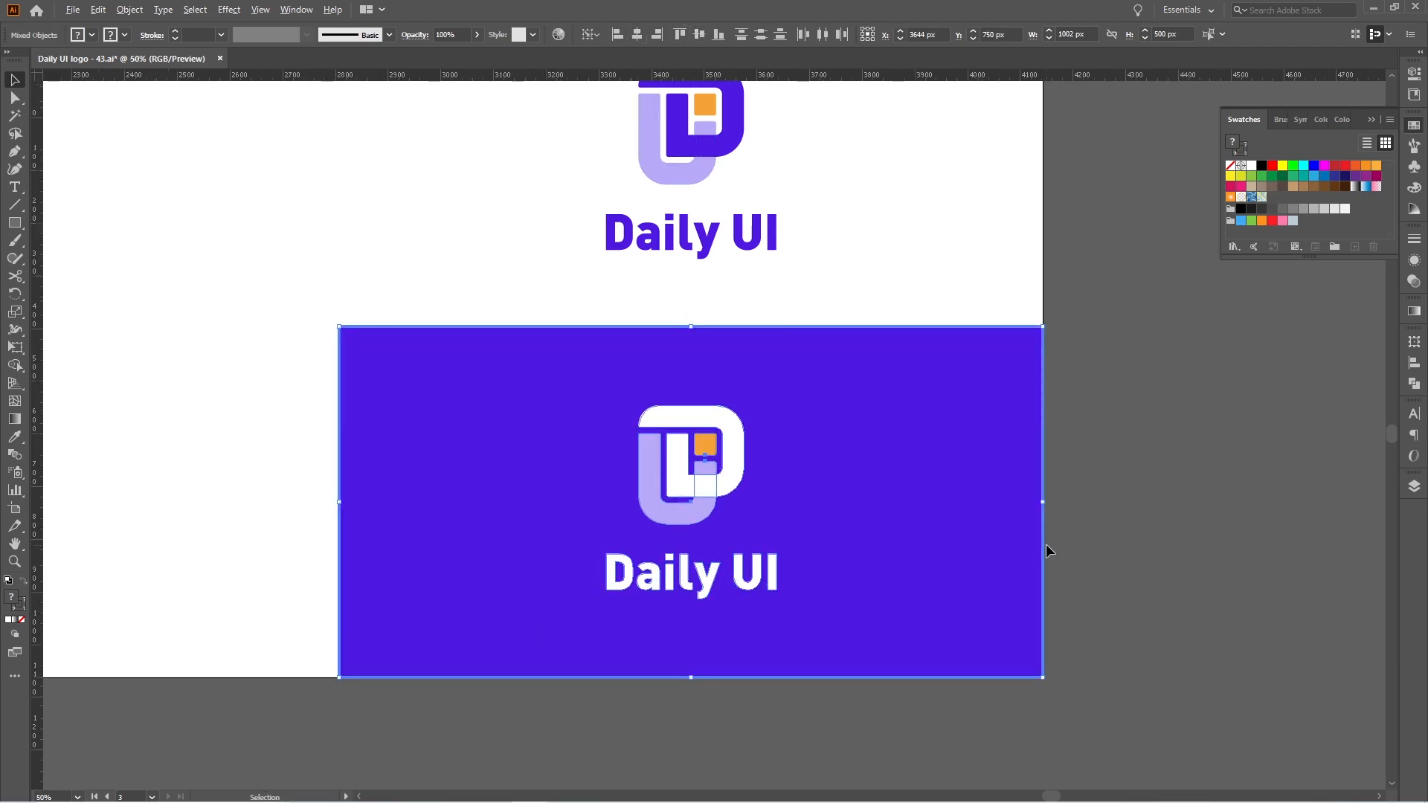
scroll(1049, 547, "down", 2)
left_click(899, 645)
left_click_drag(734, 614, 735, 667)
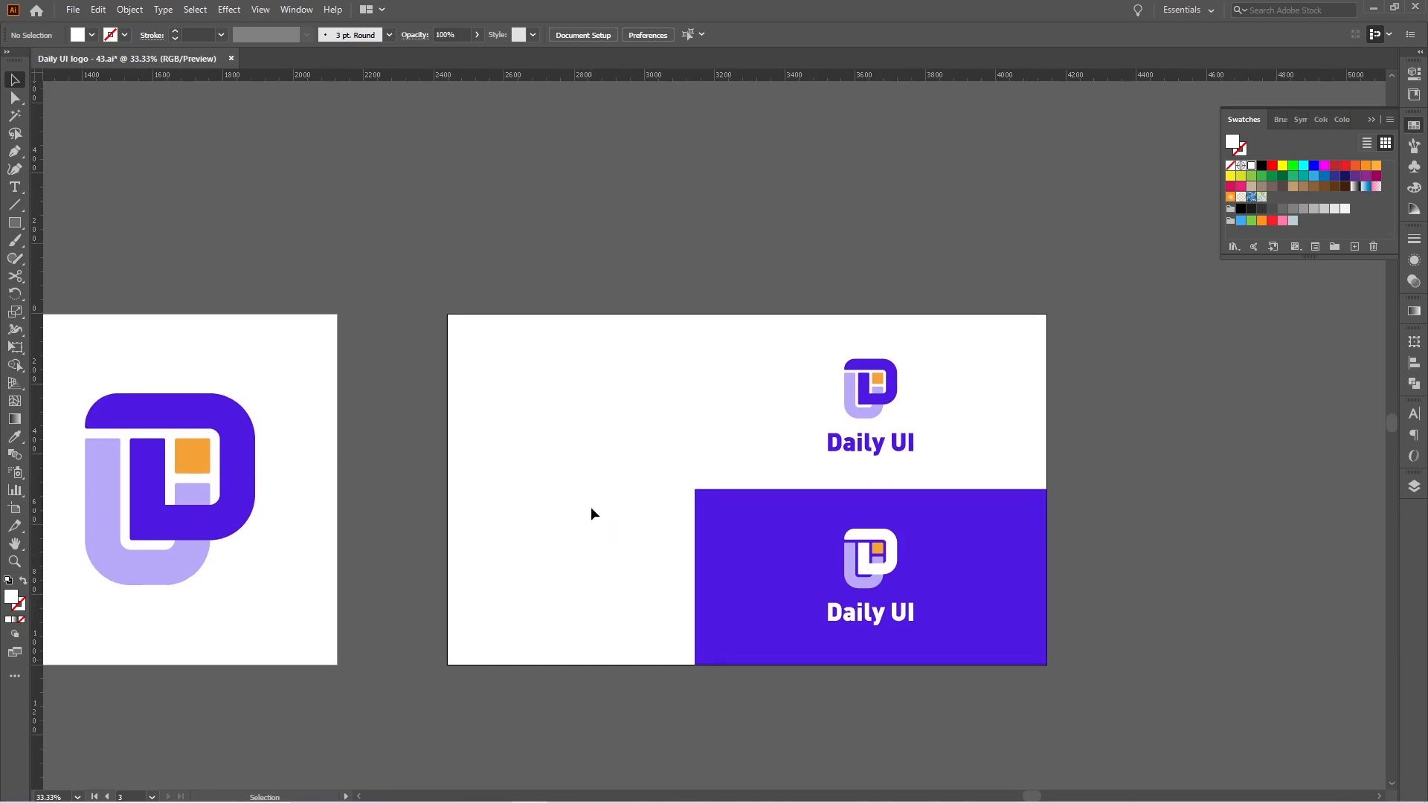
Draw a 1708 by 1000 px rectangle covering the whole third artboard and send it to the back
left_click(18, 232)
left_click(59, 223)
left_click_drag(447, 310, 1047, 664)
left_click(15, 80)
key("ctrl+shift+bracketleft")
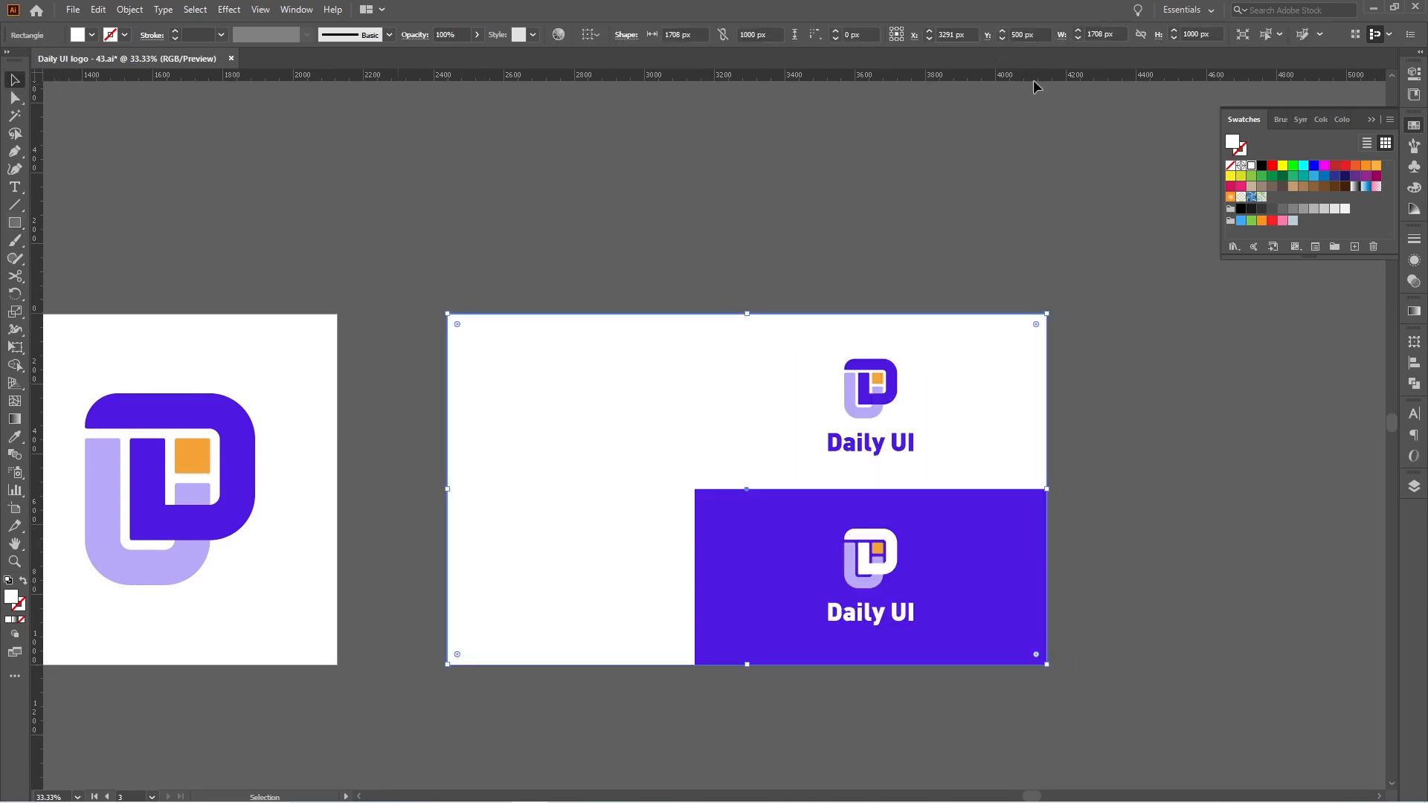
Recolour the background rectangle with a very light lavender fill
left_click(1336, 209)
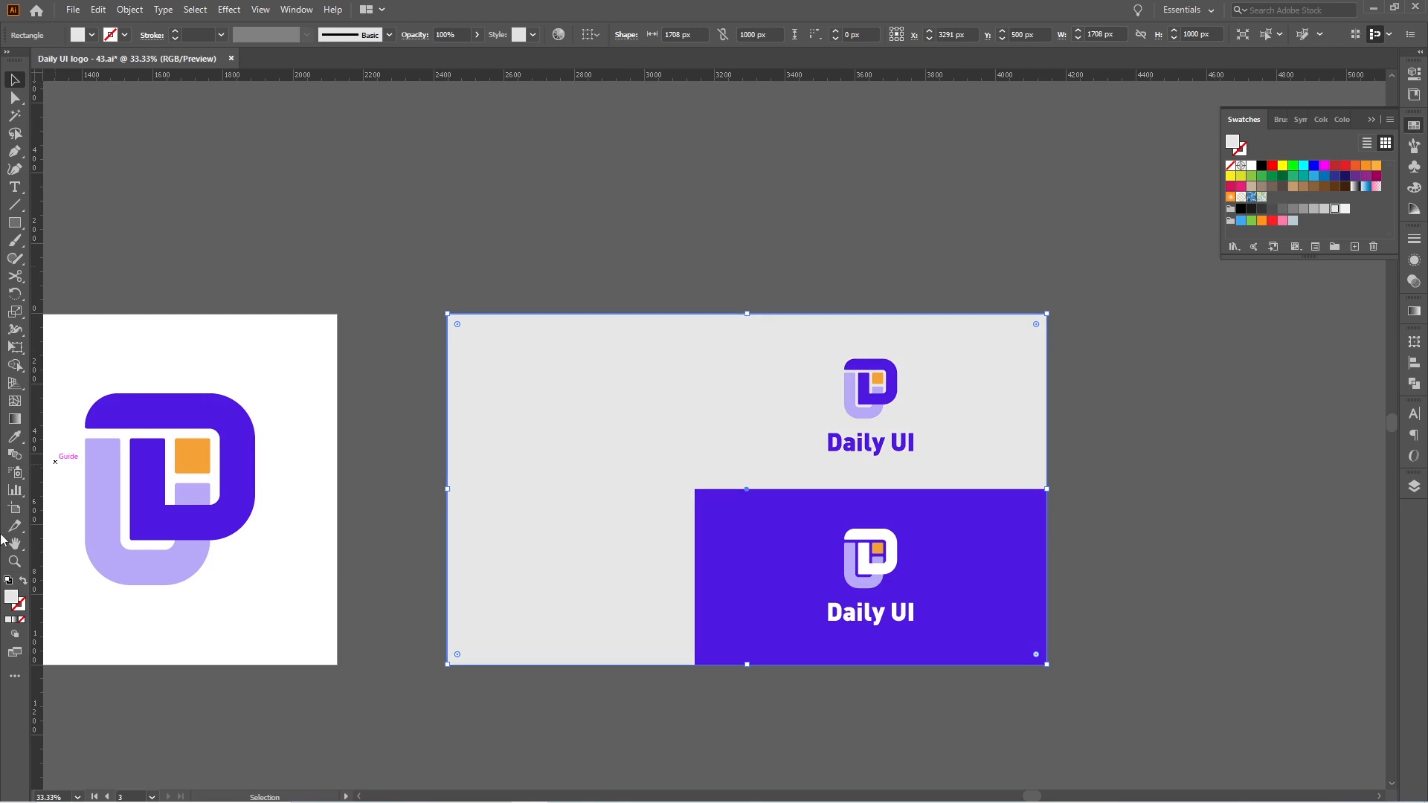
double_click(12, 599)
left_click(381, 470)
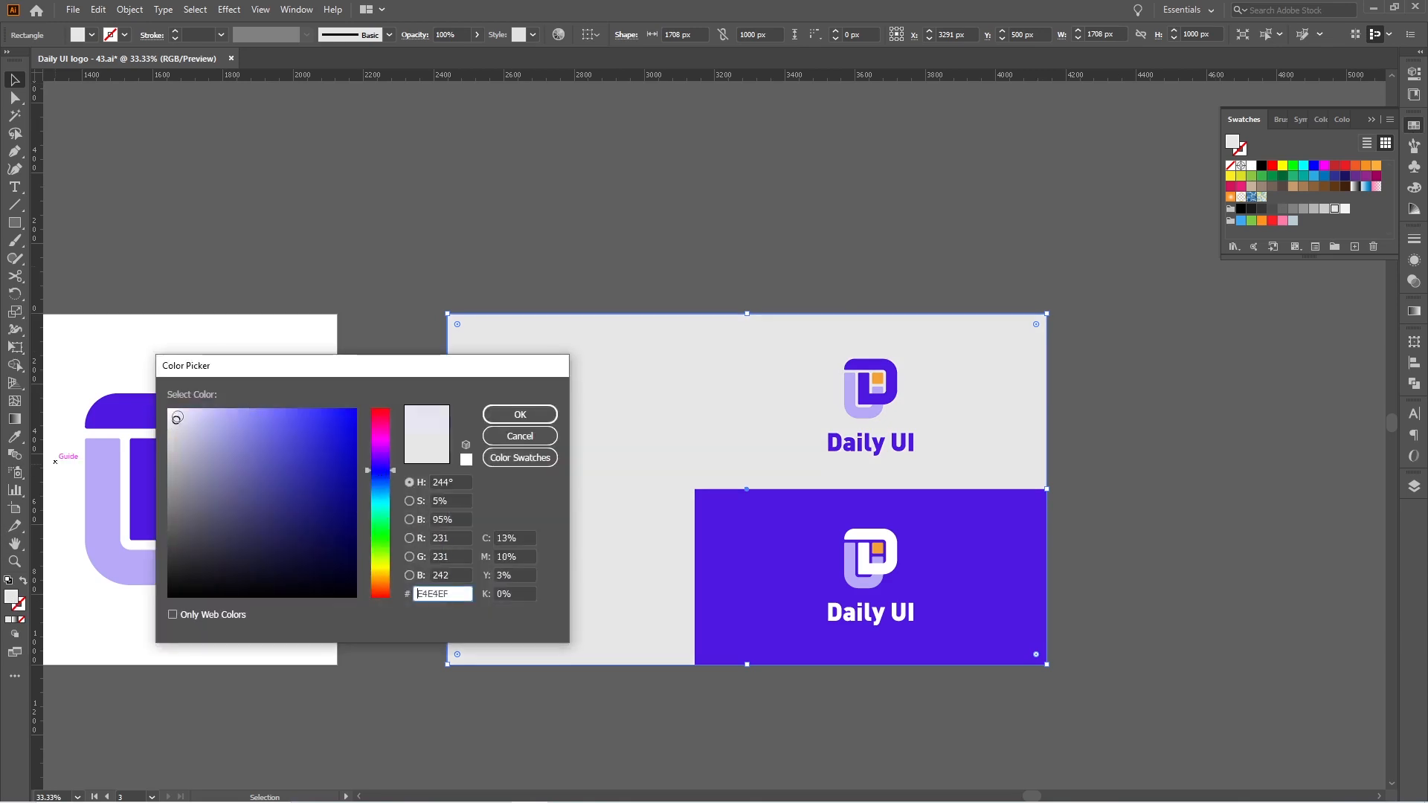
left_click(520, 414)
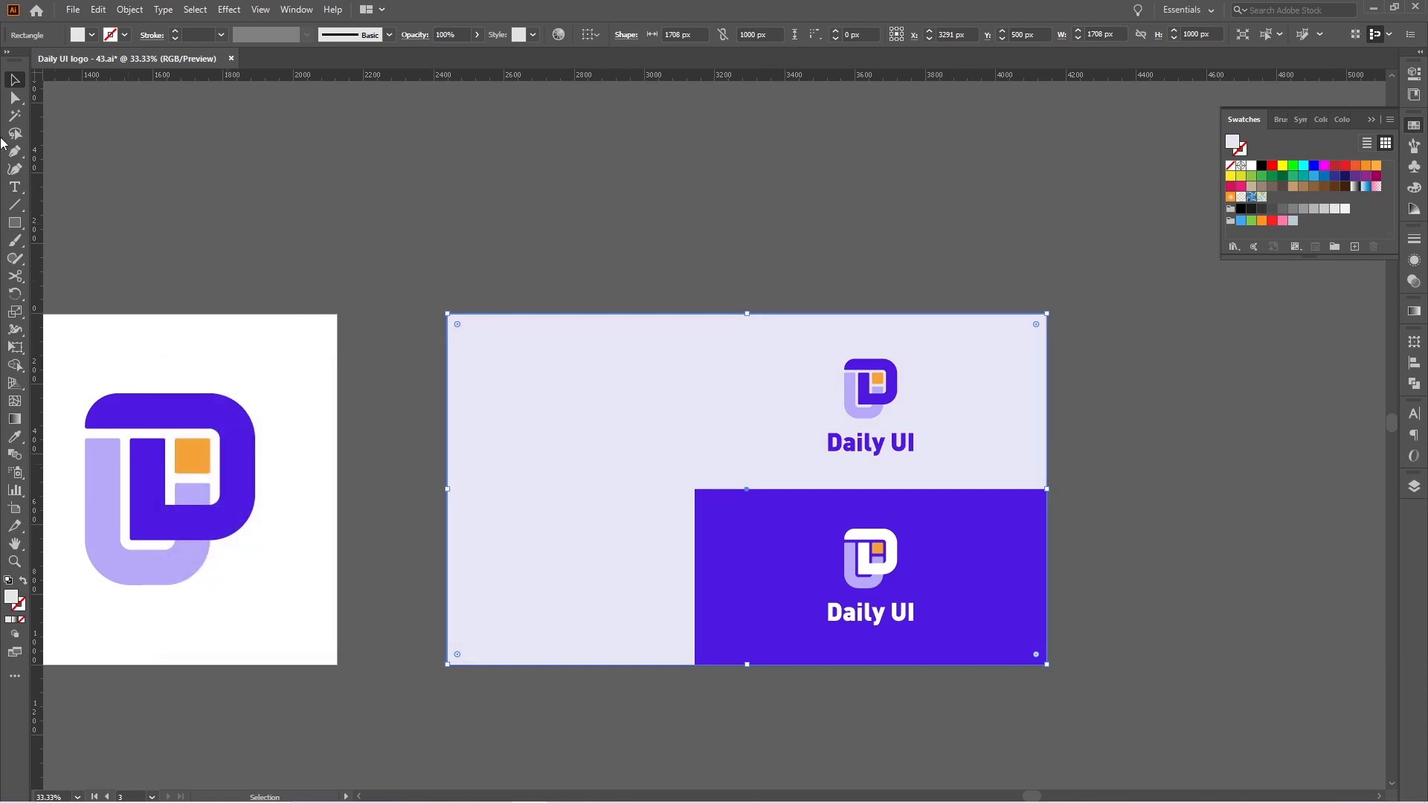
Narrow the lavender rectangle by pulling its right edge back to the purple rectangle's left edge
left_click_drag(1049, 491, 697, 524)
left_click(762, 699)
scroll(867, 689, "right", 2)
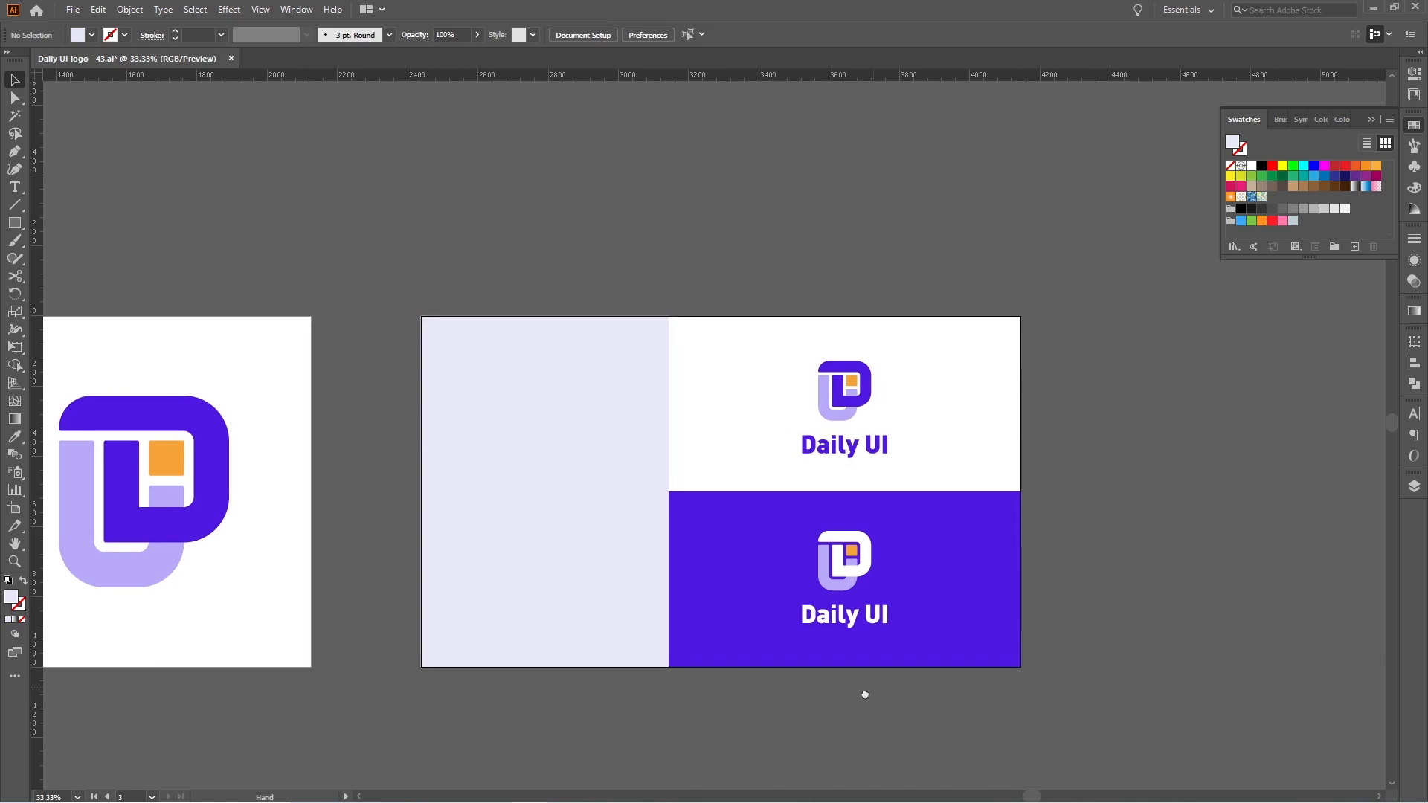
Draw a lavender circle about 184 px in diameter in the white area to the left of the upper logo
scroll(945, 588, "up", 1)
left_click_drag(15, 222, 58, 258)
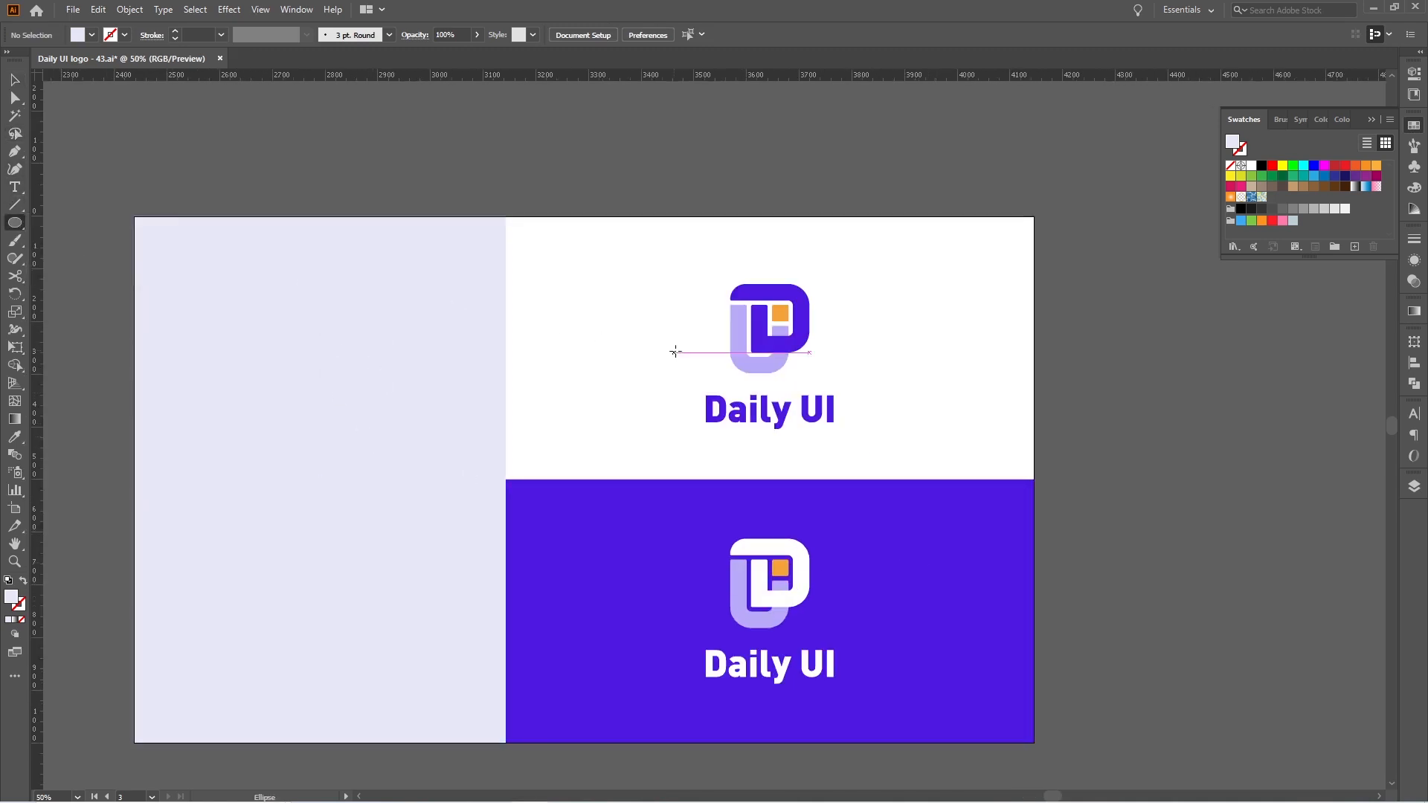
left_click_drag(594, 330, 643, 378)
left_click(18, 81)
left_click_drag(580, 321, 631, 338)
Reshape the lavender circle into a soft rounded square by adjusting its anchor points with Direct Selection
left_click(15, 97)
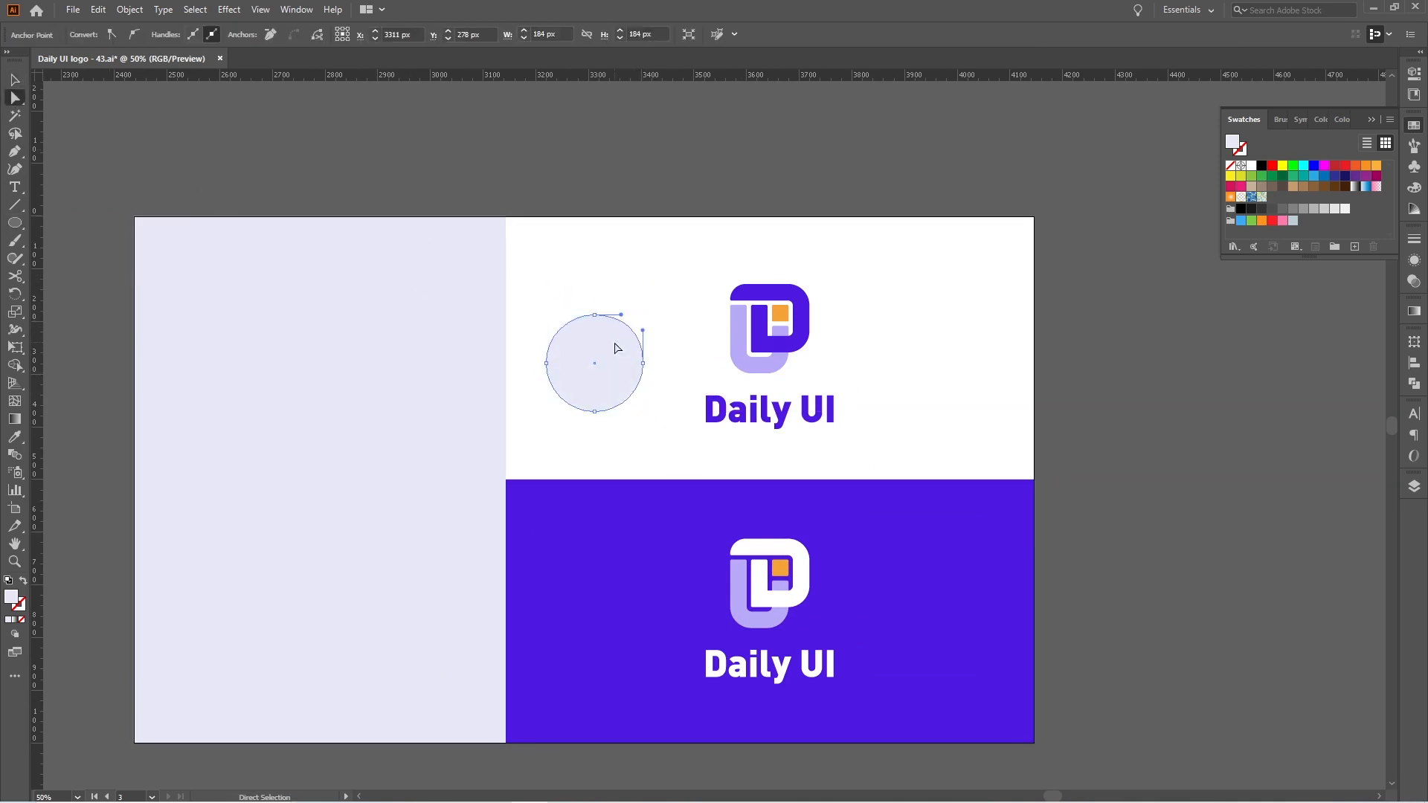
left_click_drag(583, 346, 583, 346)
left_click(549, 387)
left_click_drag(655, 406, 615, 386)
key("Down")
key("Down")
key("Down")
key("Down")
key("Down")
key("v")
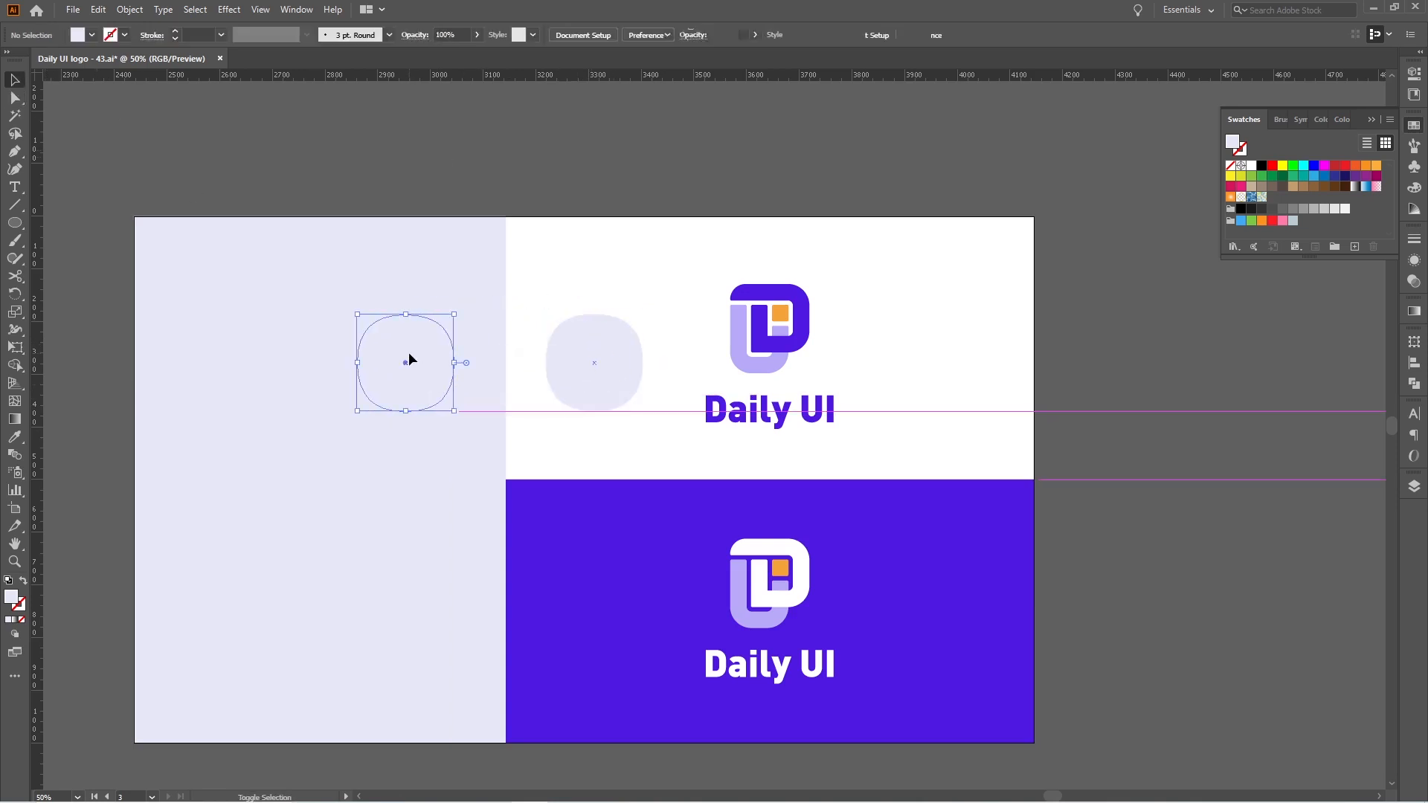